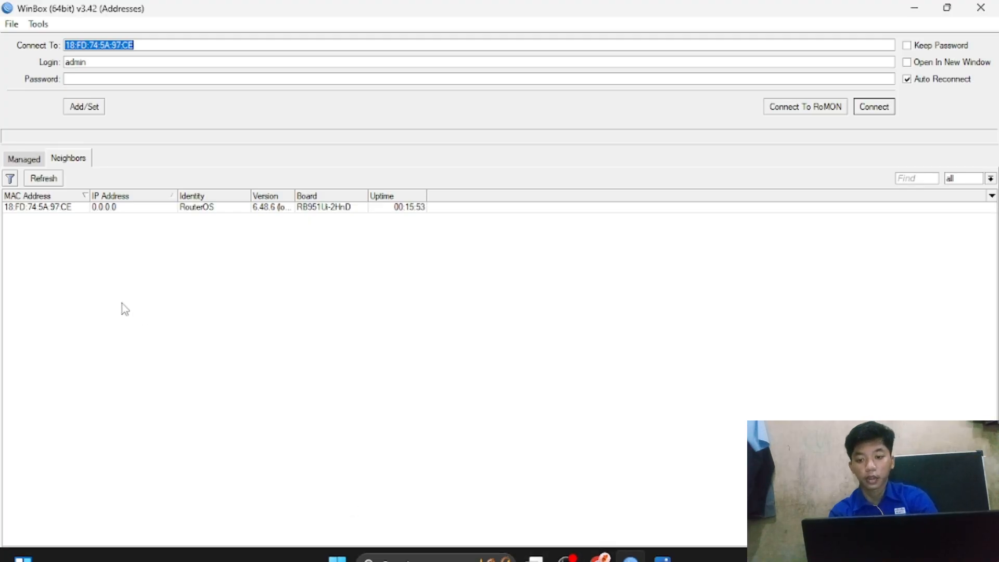
Connect to the discovered RB951Ui-2HnD router as admin and set its system identity to sw1
left_click(50, 208)
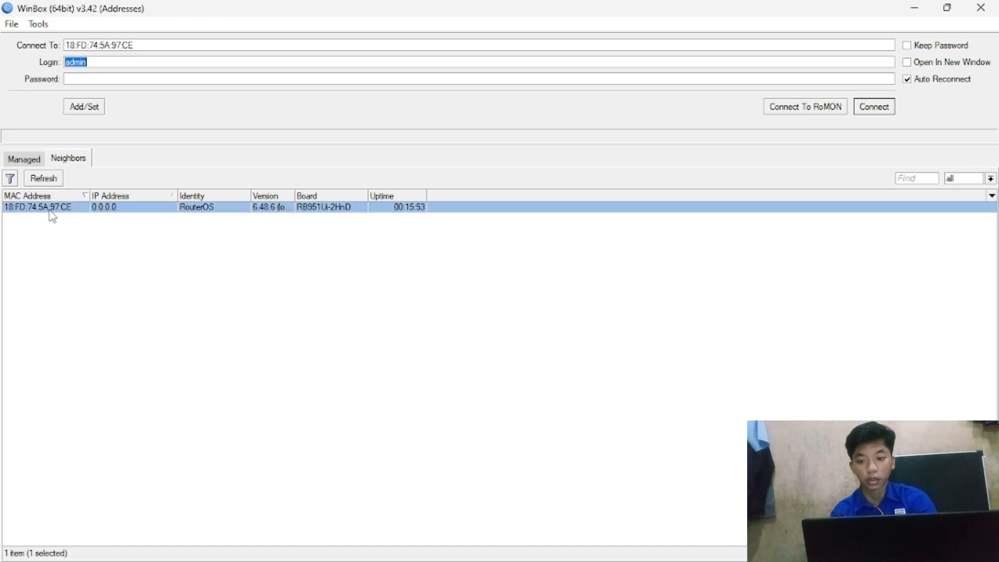
left_click(874, 107)
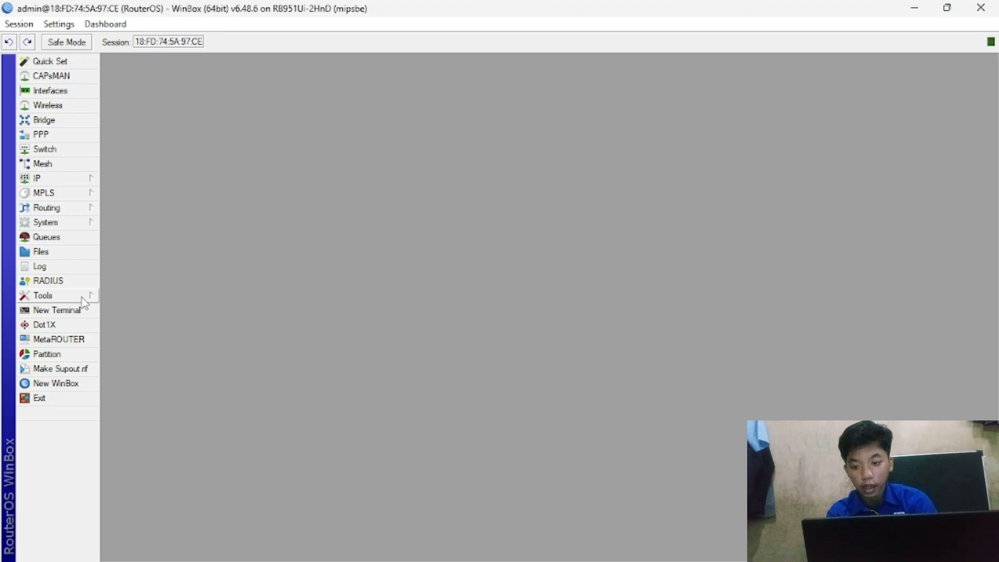
left_click(79, 222)
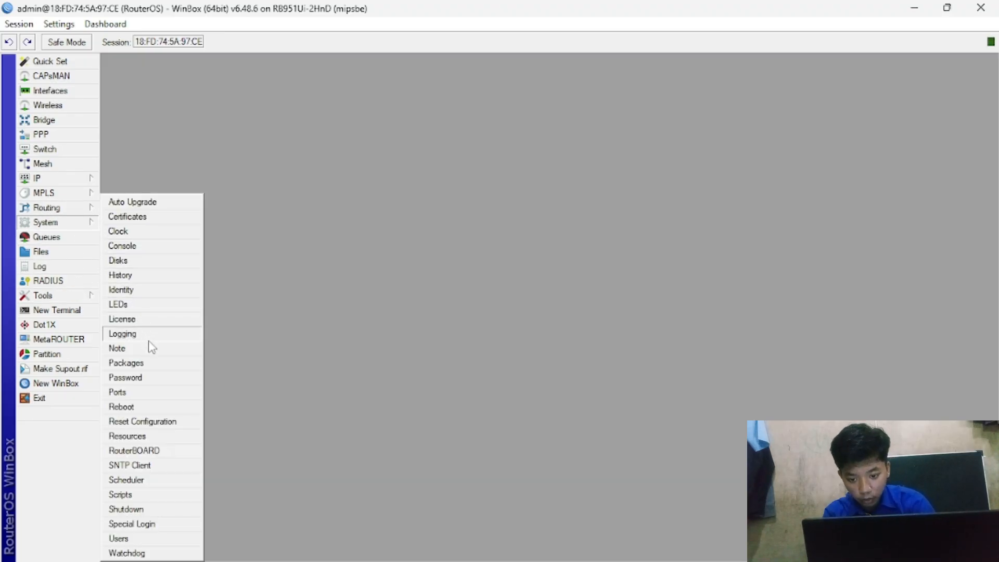
left_click(149, 292)
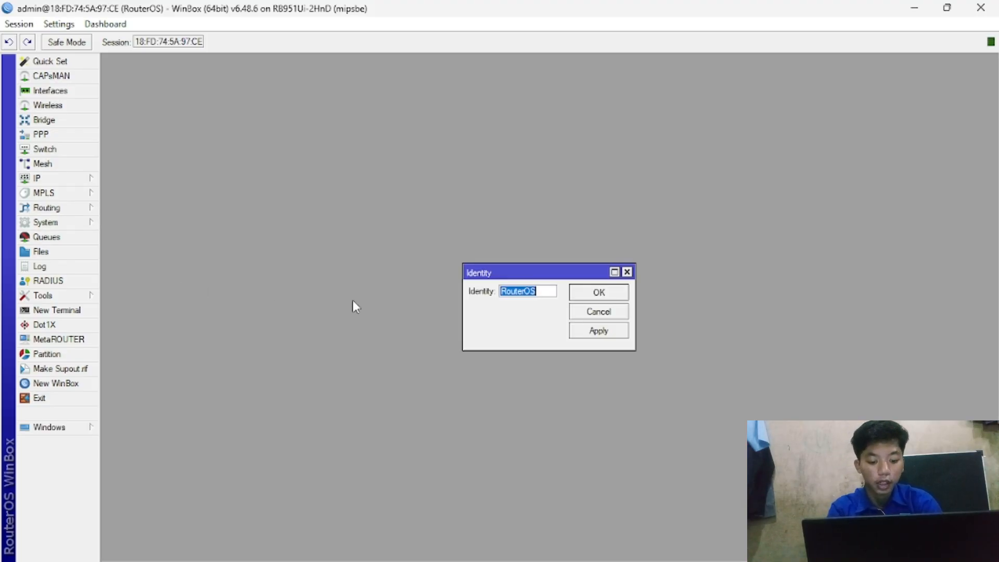
type("sw1")
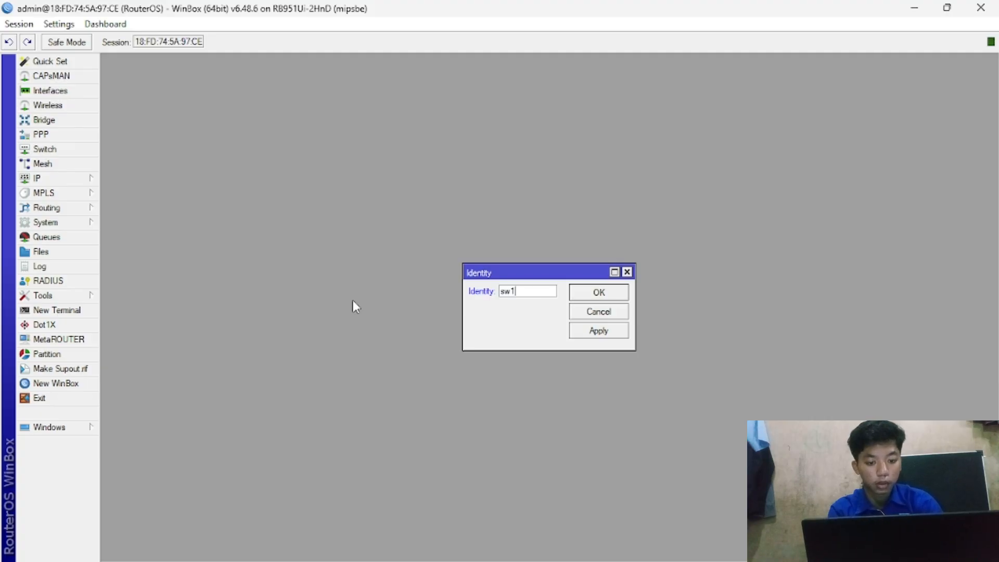
left_click(606, 329)
left_click(603, 292)
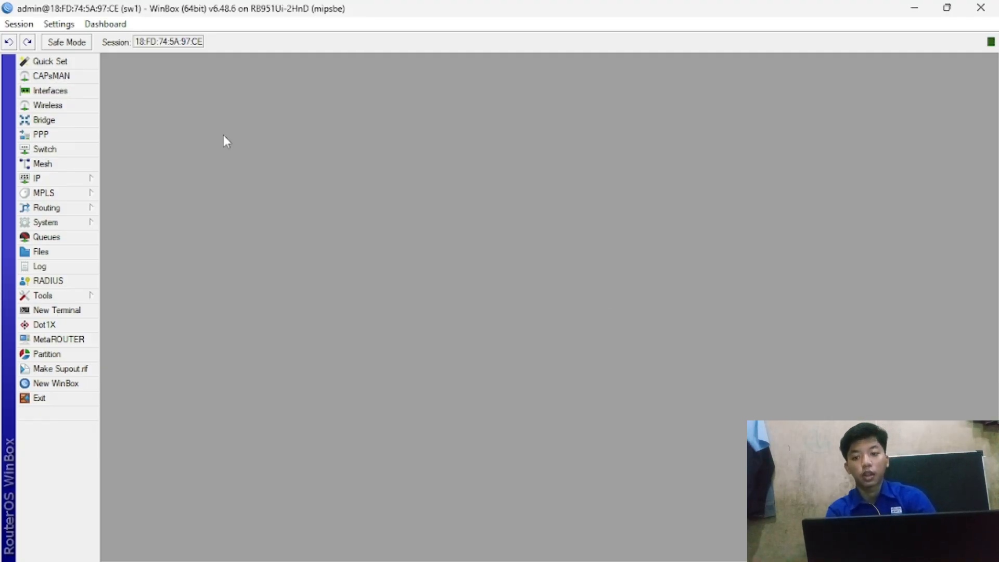
Create a new bridge interface with the default name and VLAN filtering enabled
left_click(64, 119)
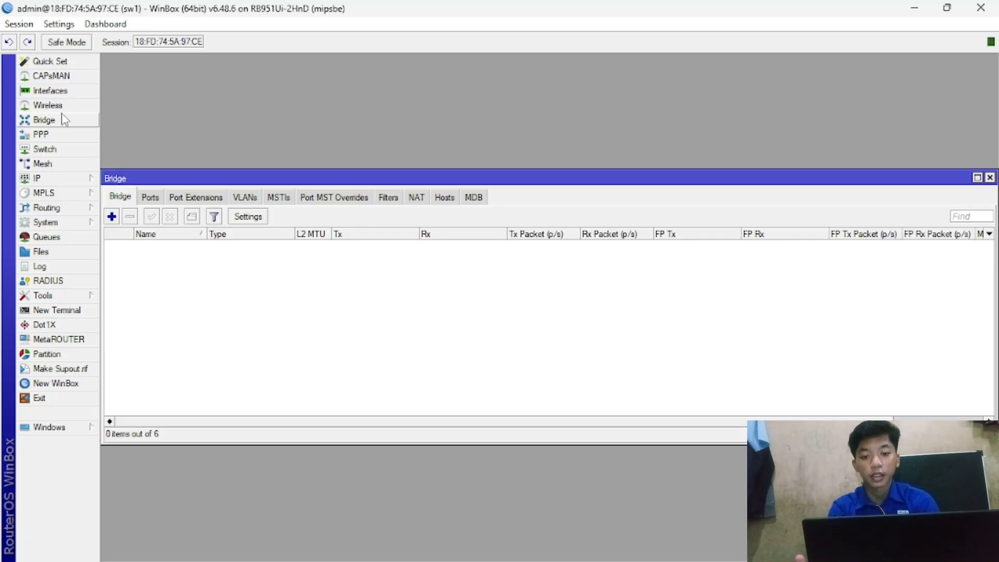
left_click(111, 217)
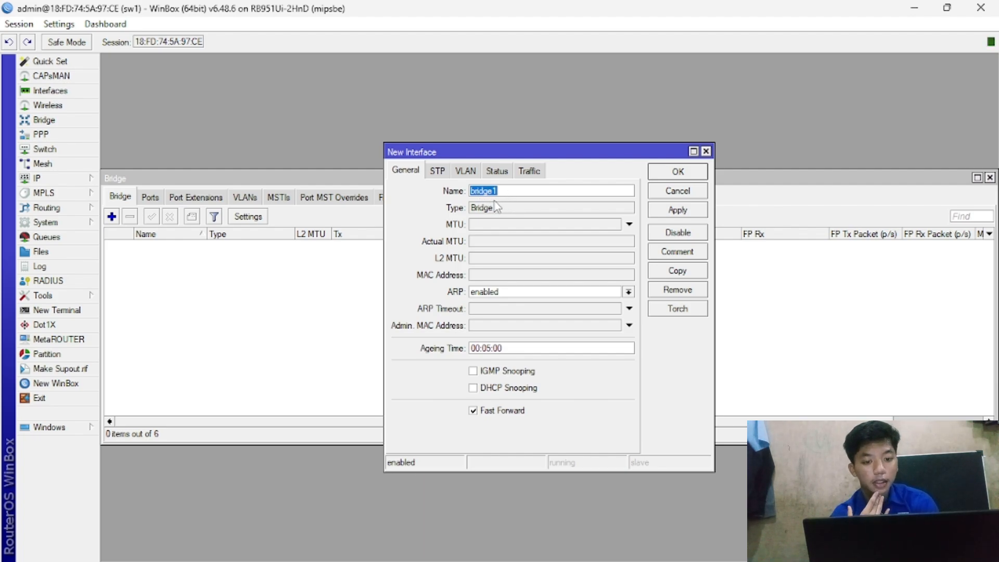
left_click(471, 176)
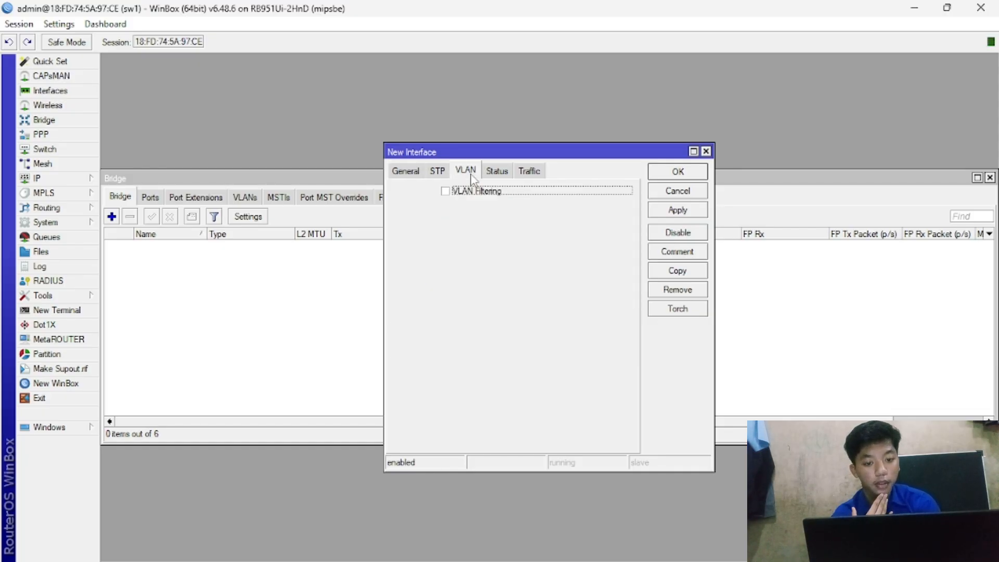
left_click(445, 192)
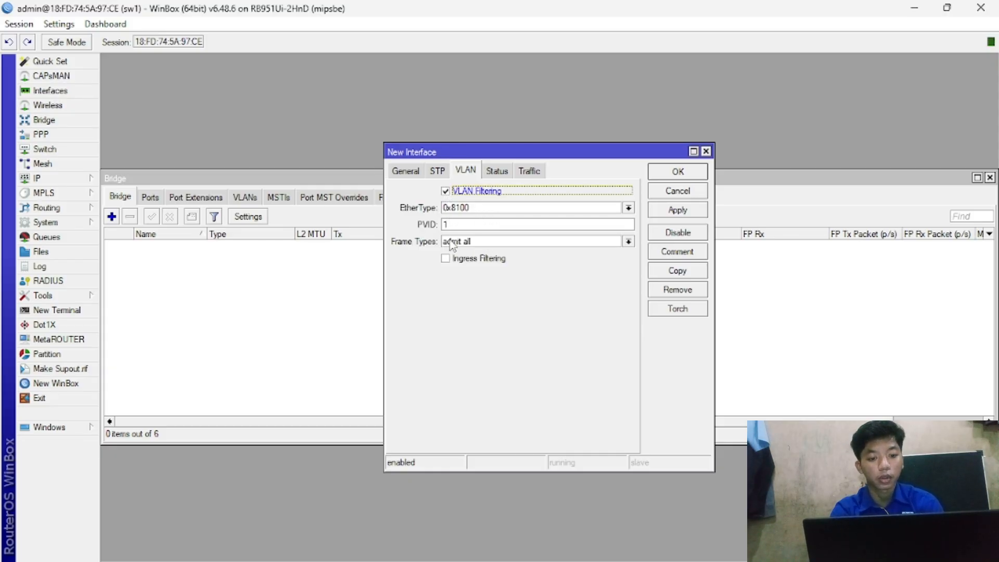
left_click(679, 213)
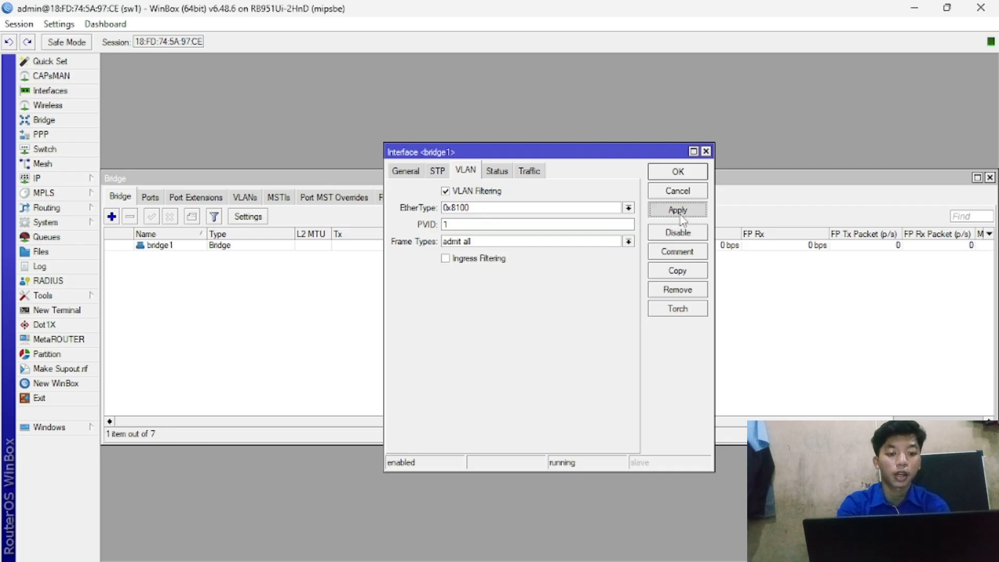
left_click(678, 172)
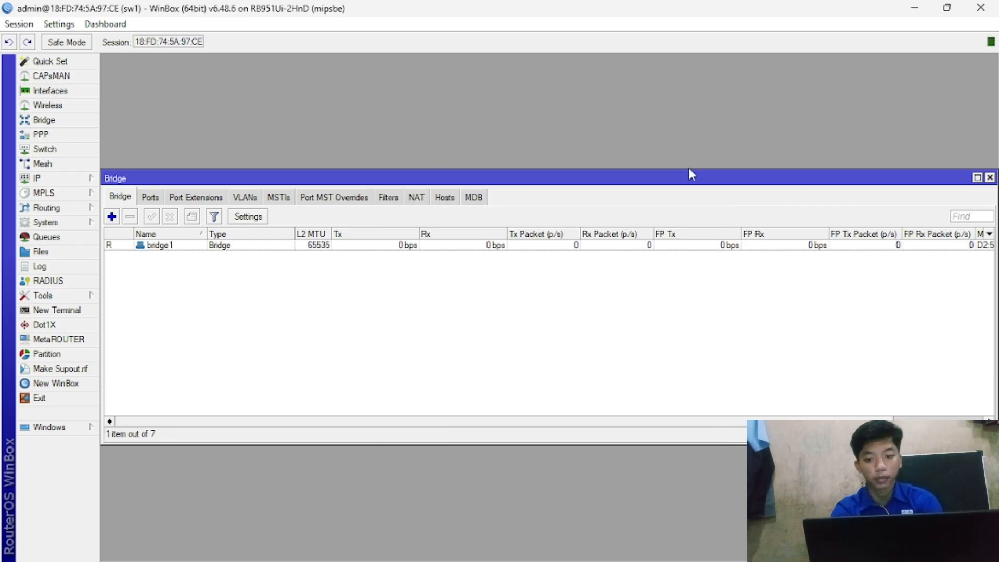
Check the switch's uplink port in the topology image and add ether1 as a port of bridge1 with default settings
left_click(154, 197)
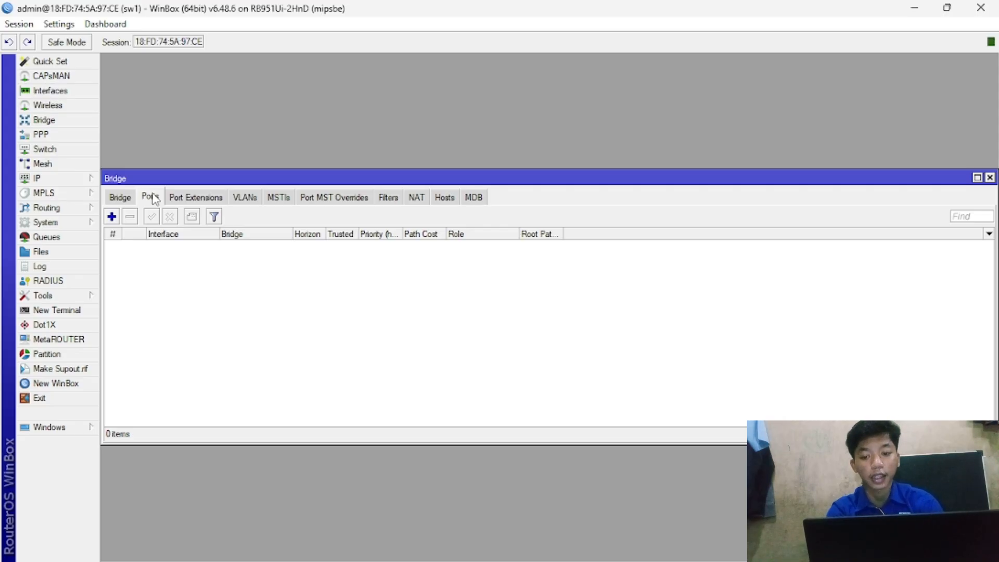
left_click(111, 217)
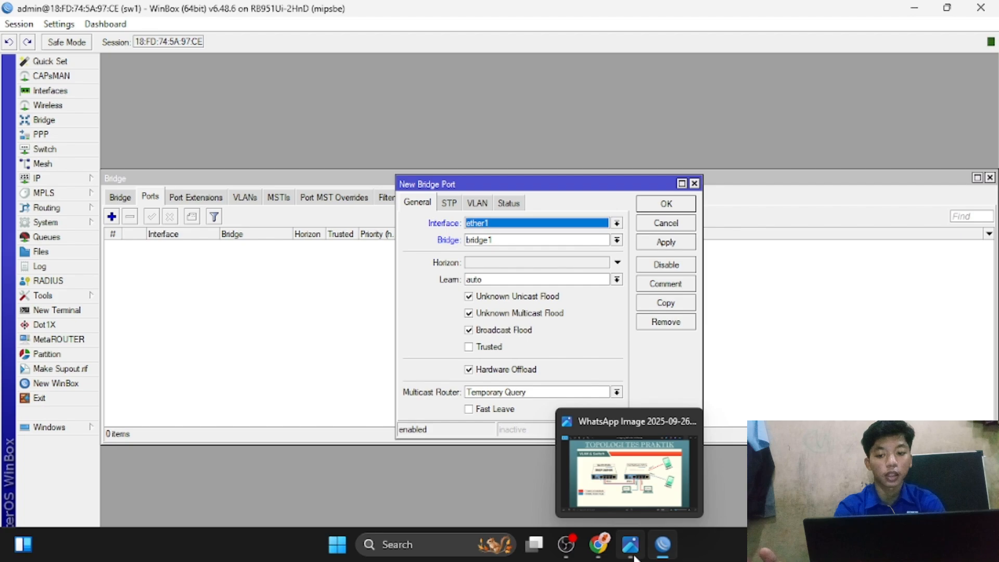
left_click(634, 558)
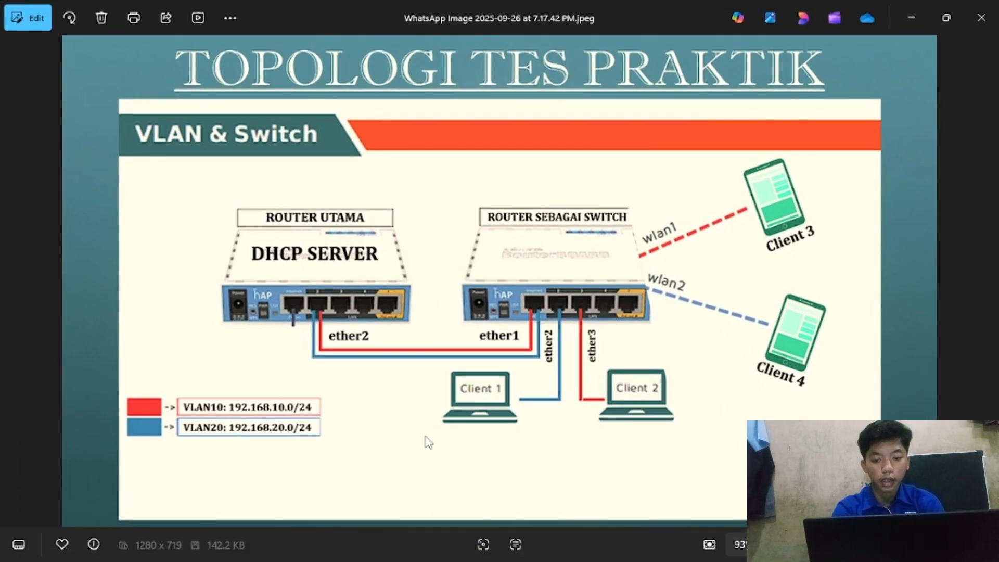
mouse_move(571, 558)
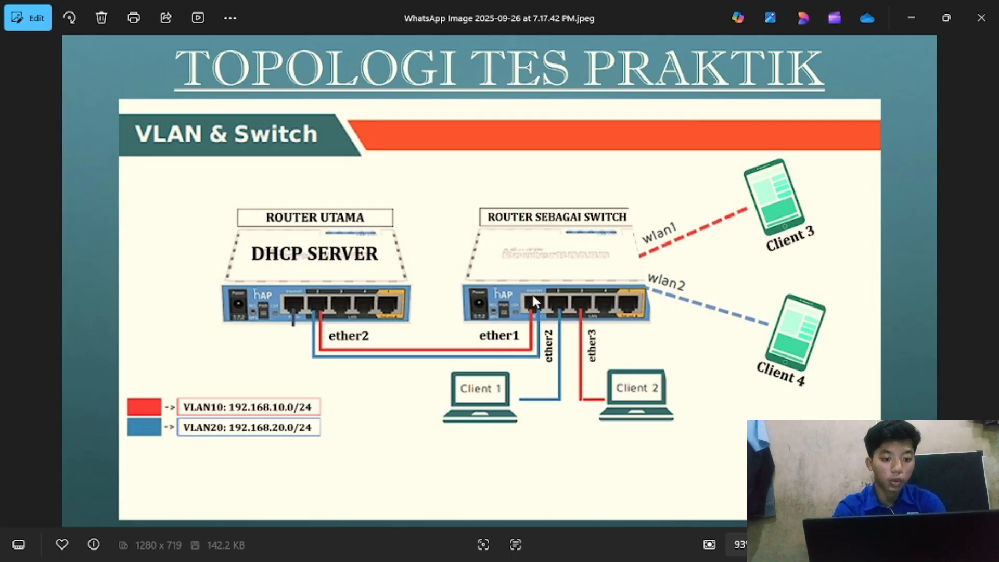
left_click(909, 18)
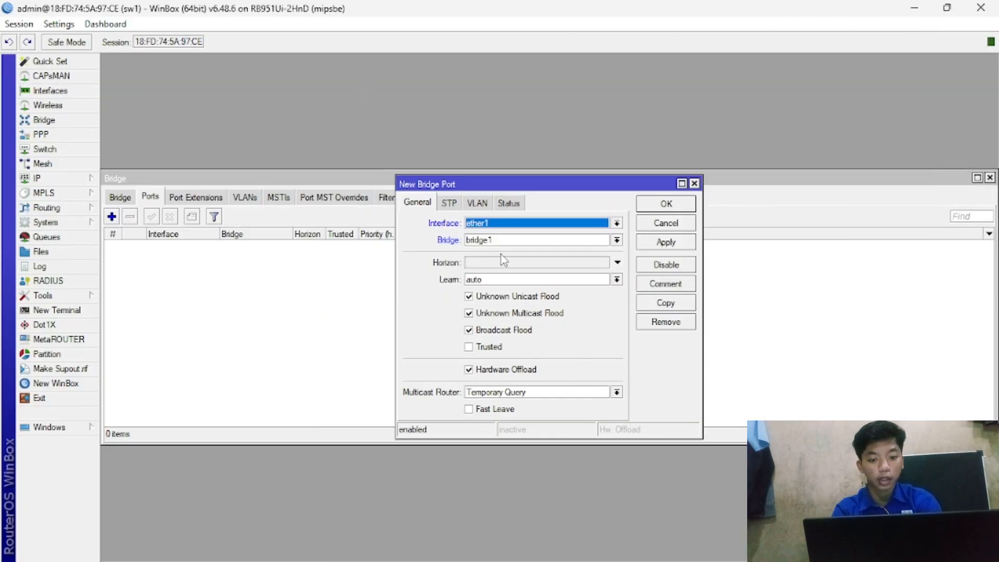
left_click(500, 223)
left_click(501, 224)
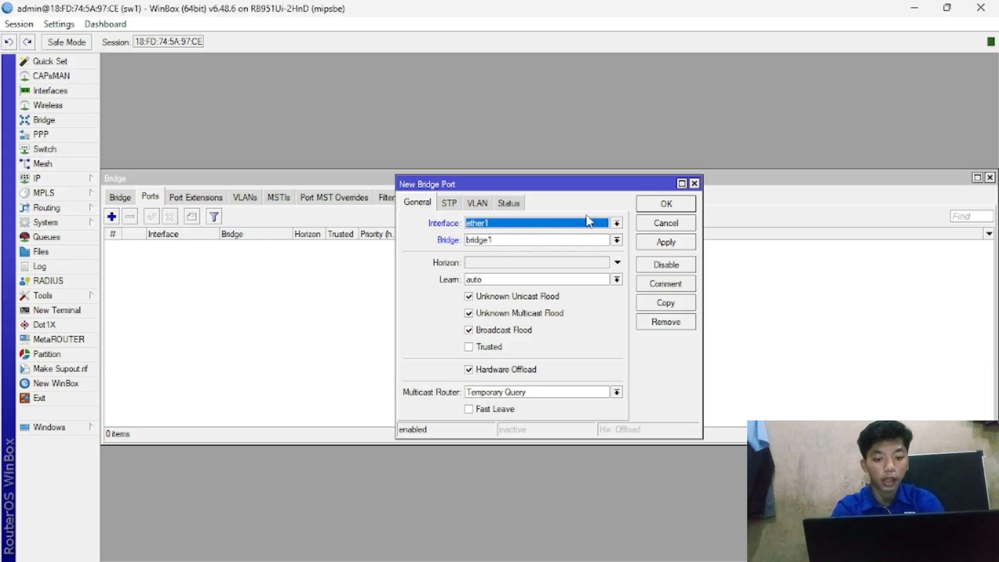
left_click(661, 207)
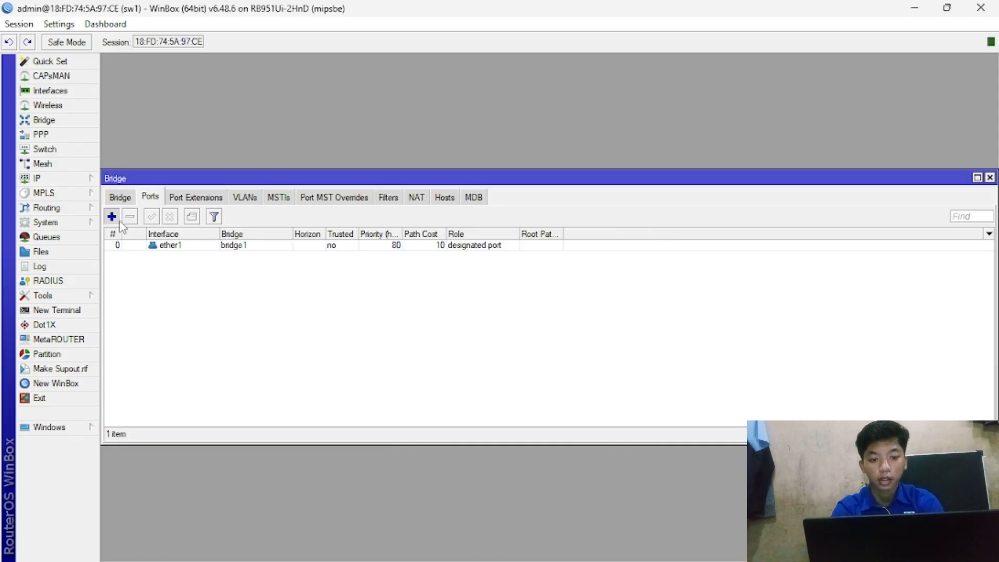
Add ether2 as a port of bridge1 with PVID 20, checking its VLAN in the topology image
left_click(119, 222)
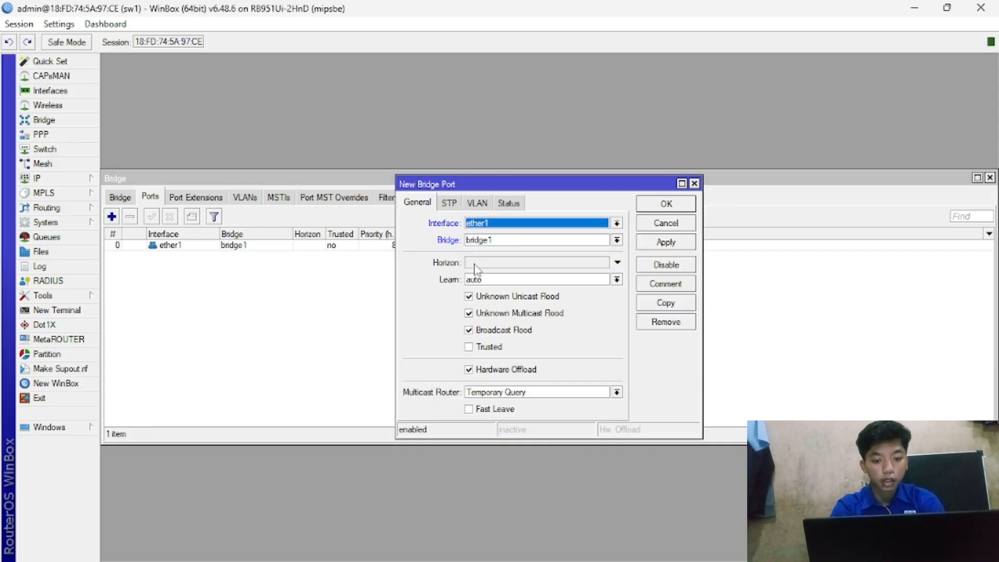
left_click(491, 223)
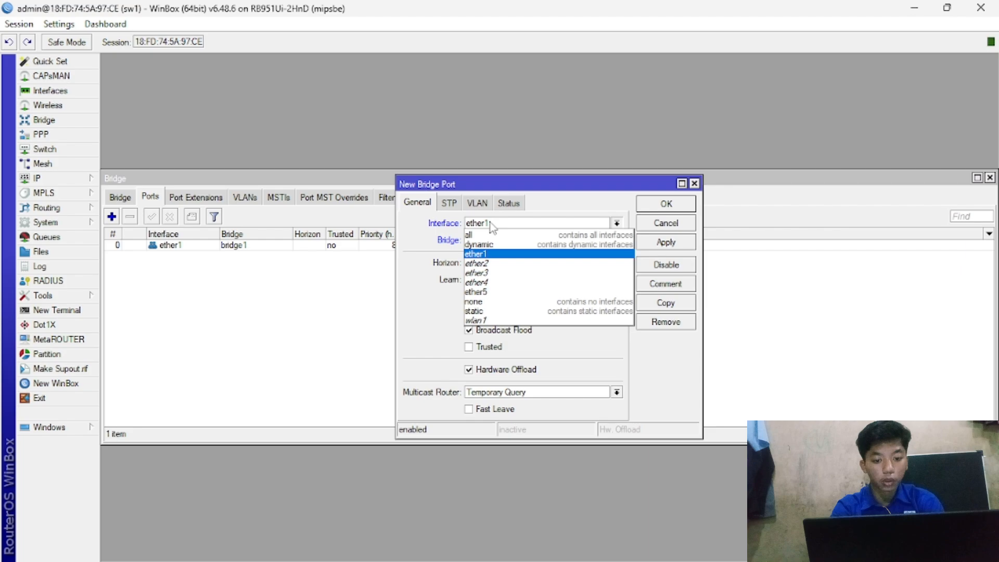
left_click(508, 265)
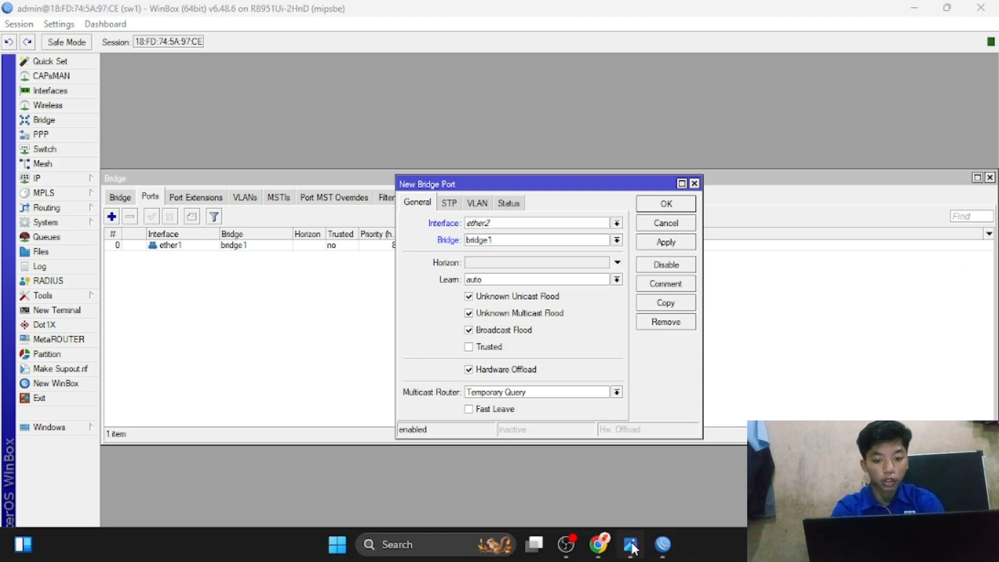
left_click(631, 544)
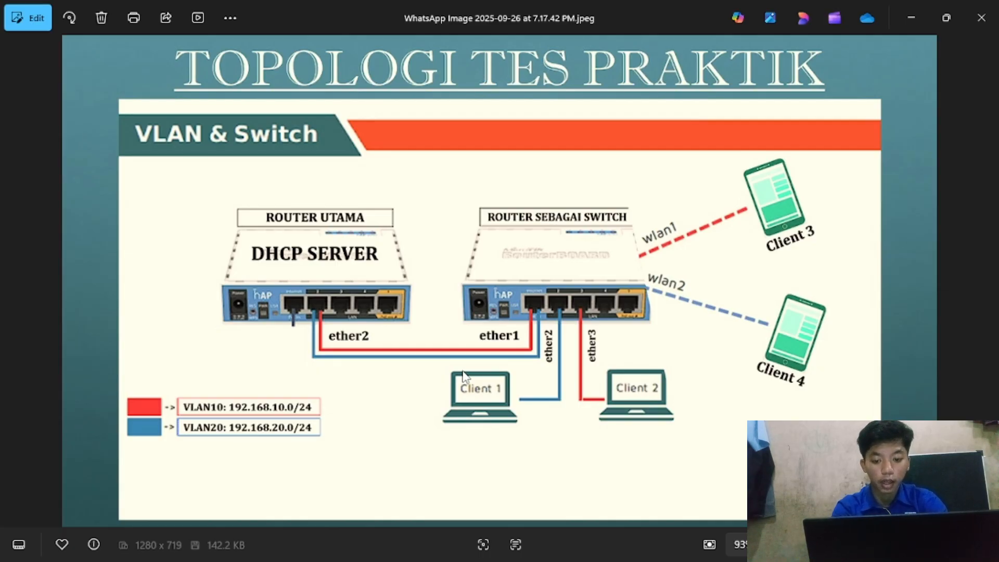
left_click(909, 20)
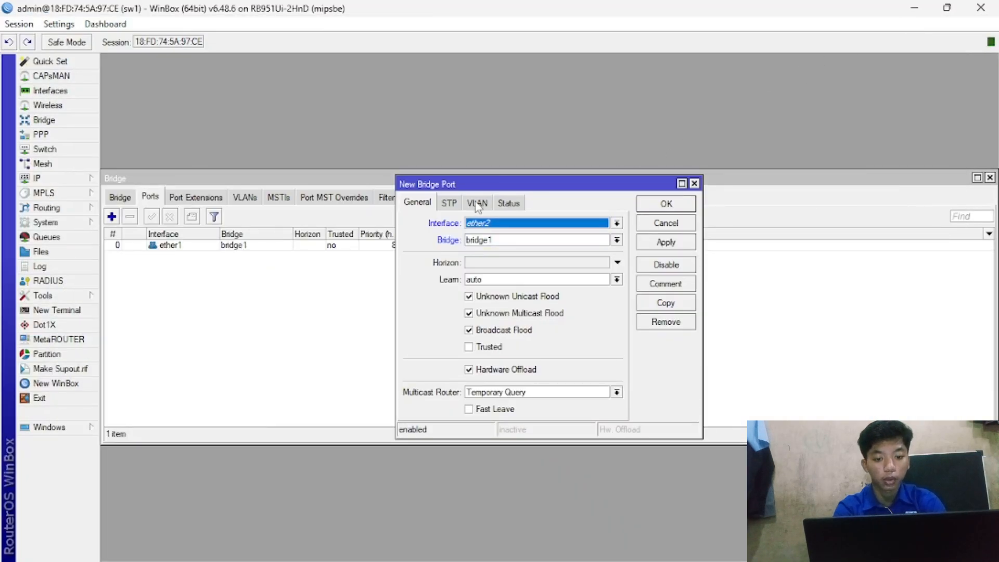
left_click(477, 204)
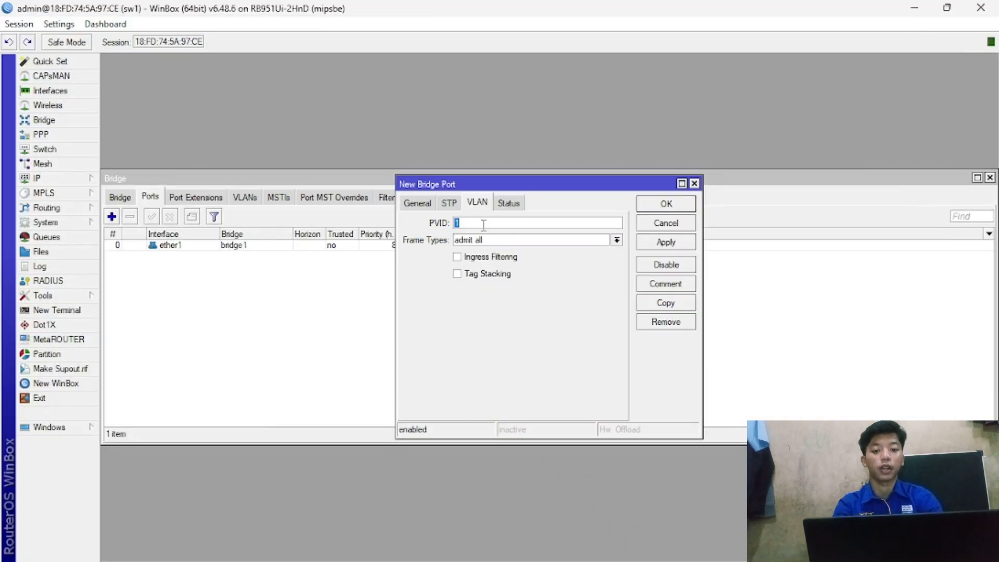
left_click(483, 224)
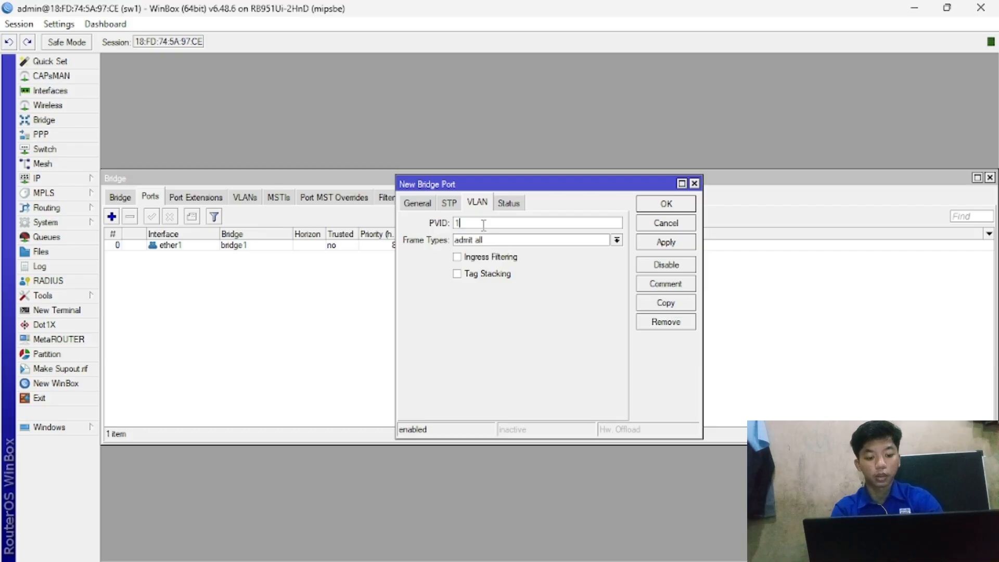
key("BackSpace")
type("20")
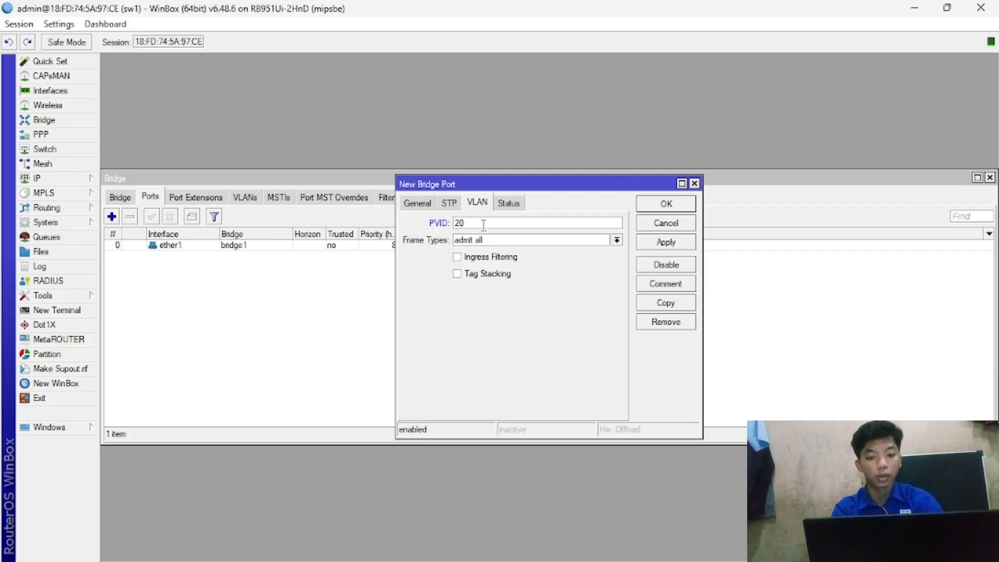
left_click(646, 207)
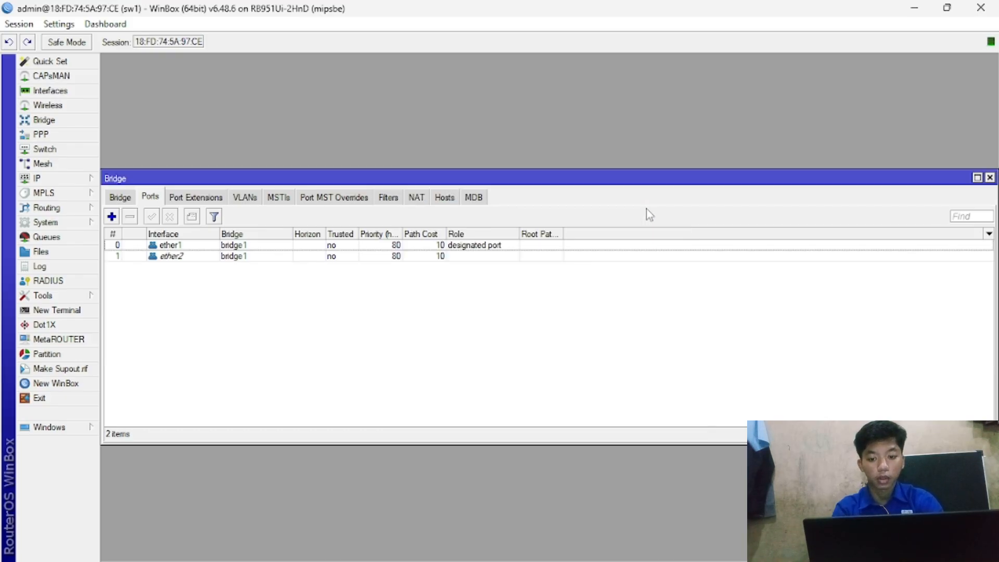
Add ether3 as a port of bridge1 with PVID 10
left_click(111, 216)
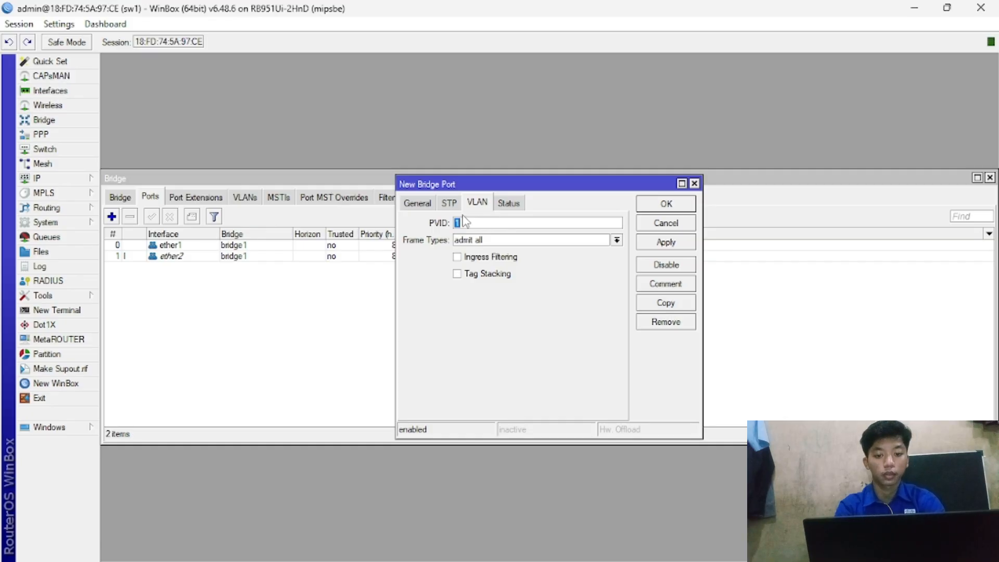
left_click(431, 204)
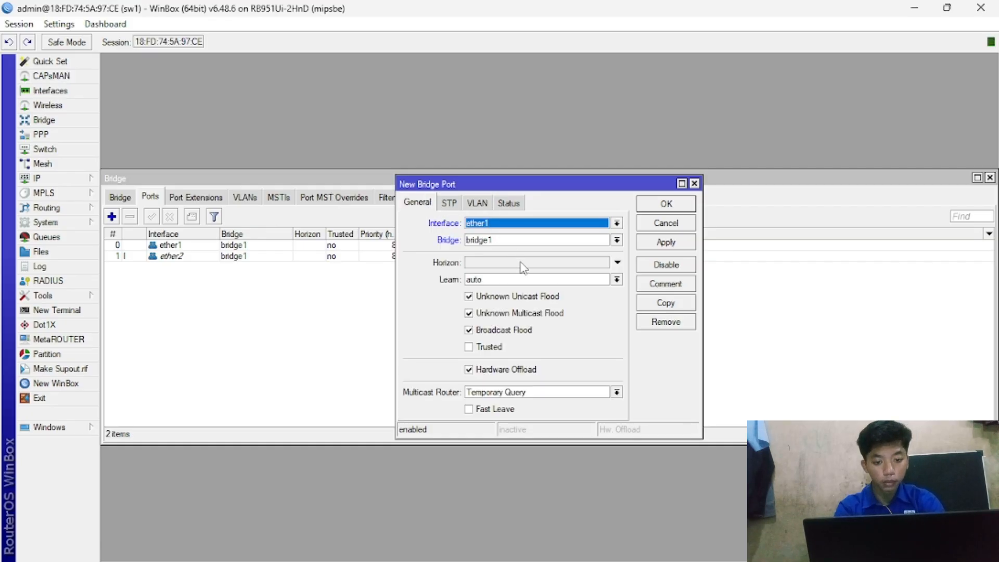
left_click(512, 223)
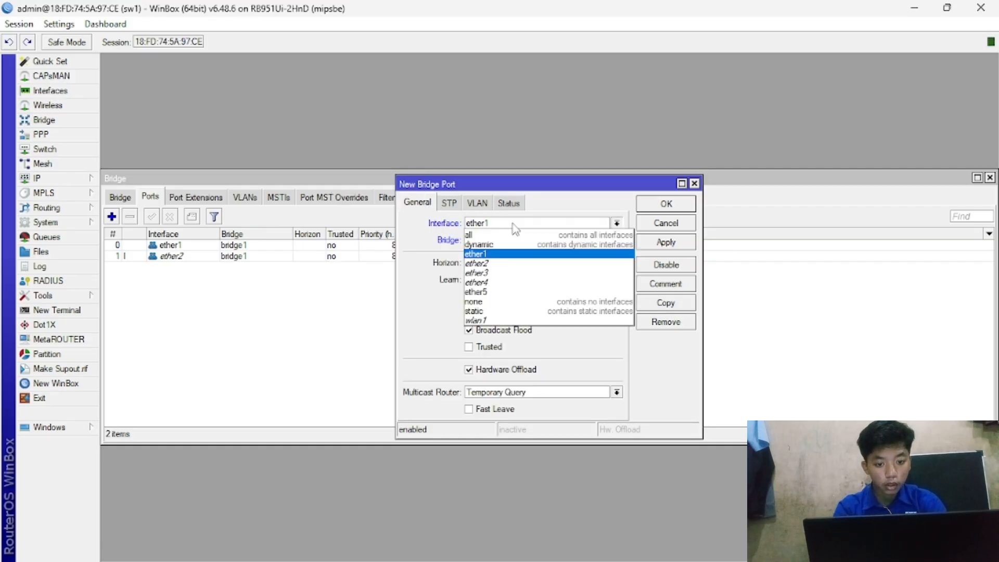
left_click(526, 273)
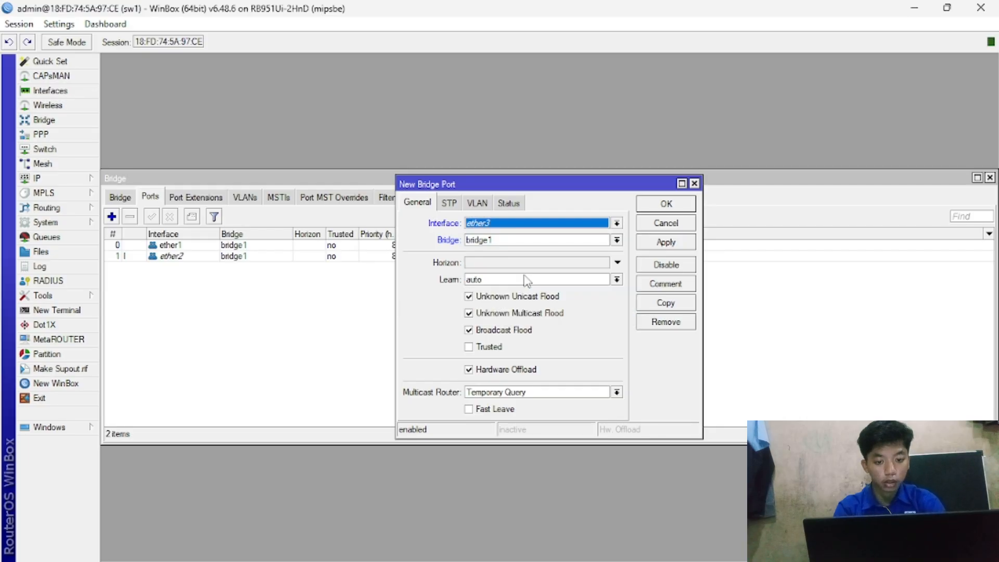
left_click(490, 206)
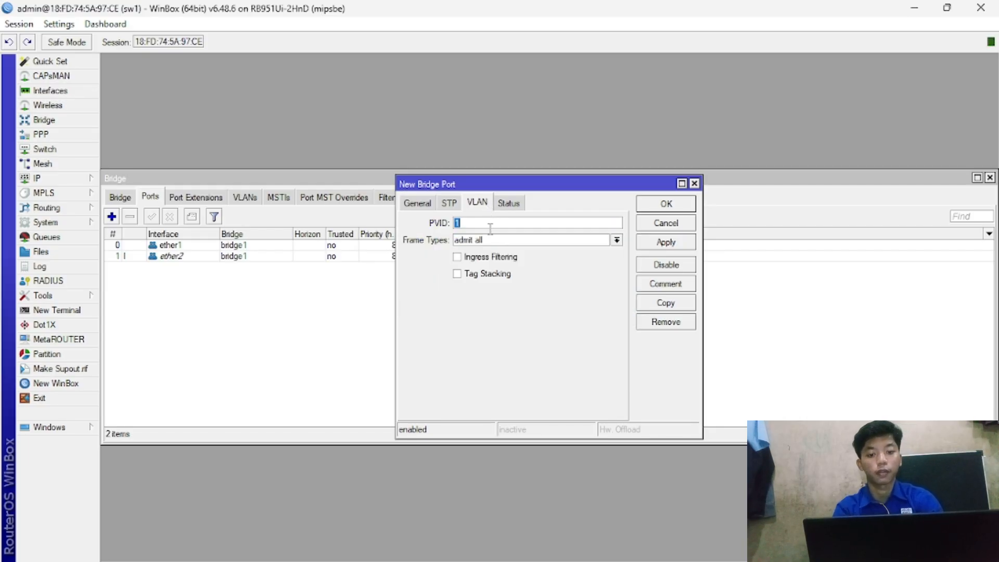
type("10")
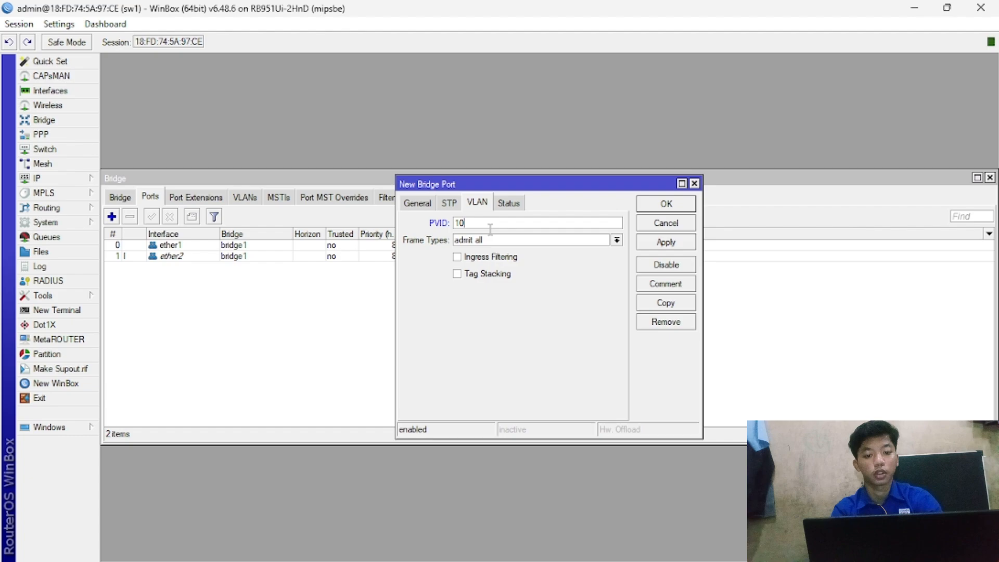
left_click(660, 205)
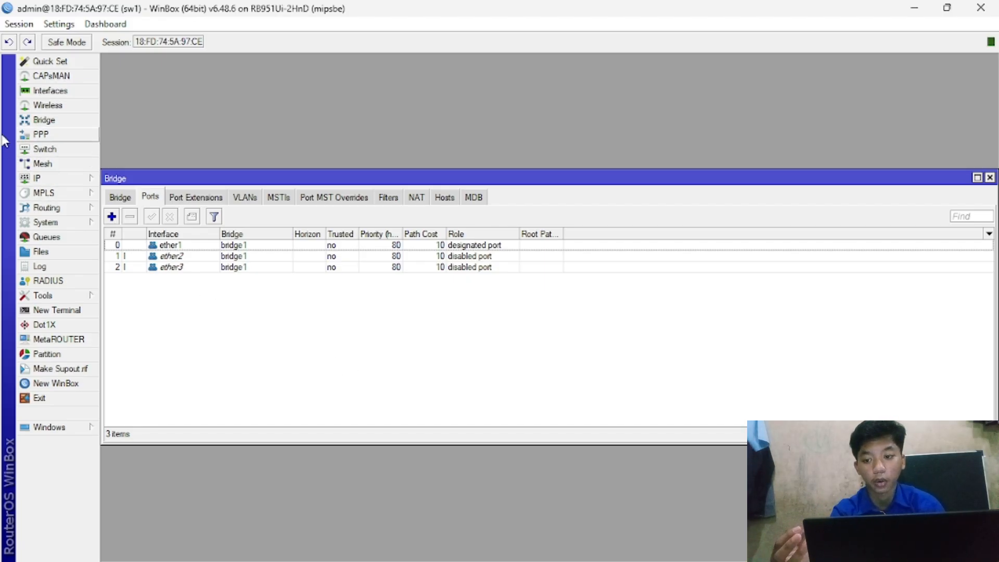
Enable the disabled wlan1 wireless interface in the router's interface list
left_click(63, 94)
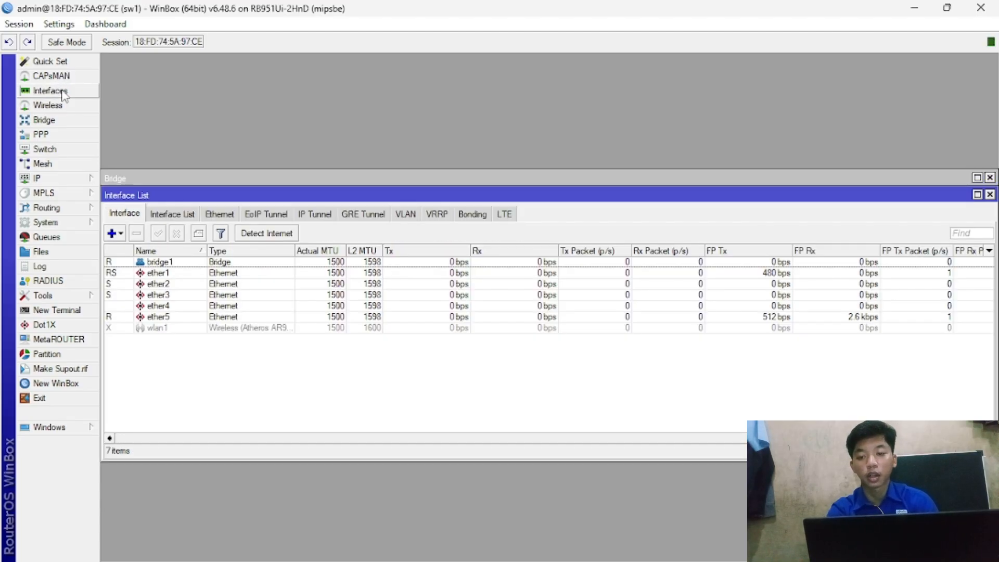
left_click(163, 330)
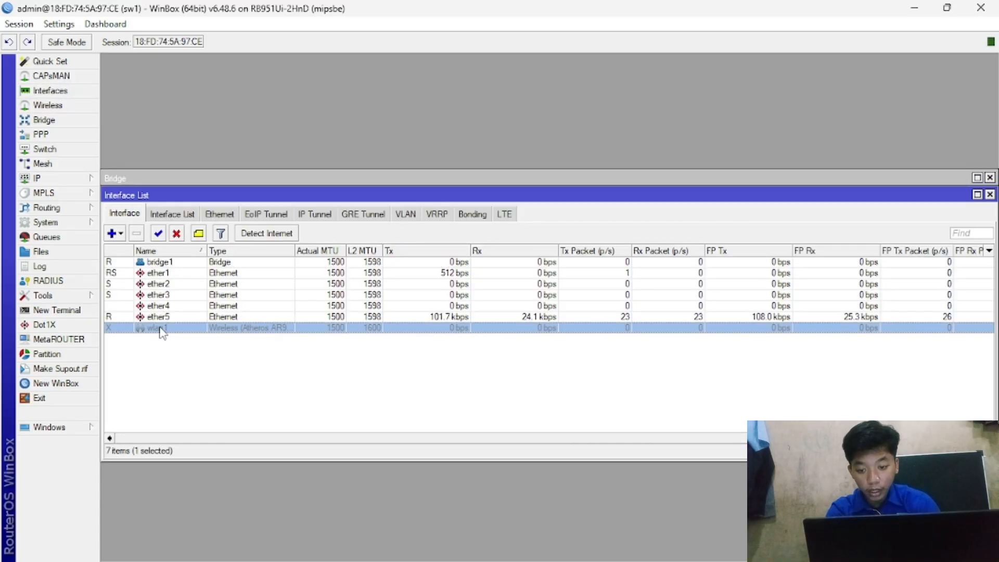
left_click(159, 234)
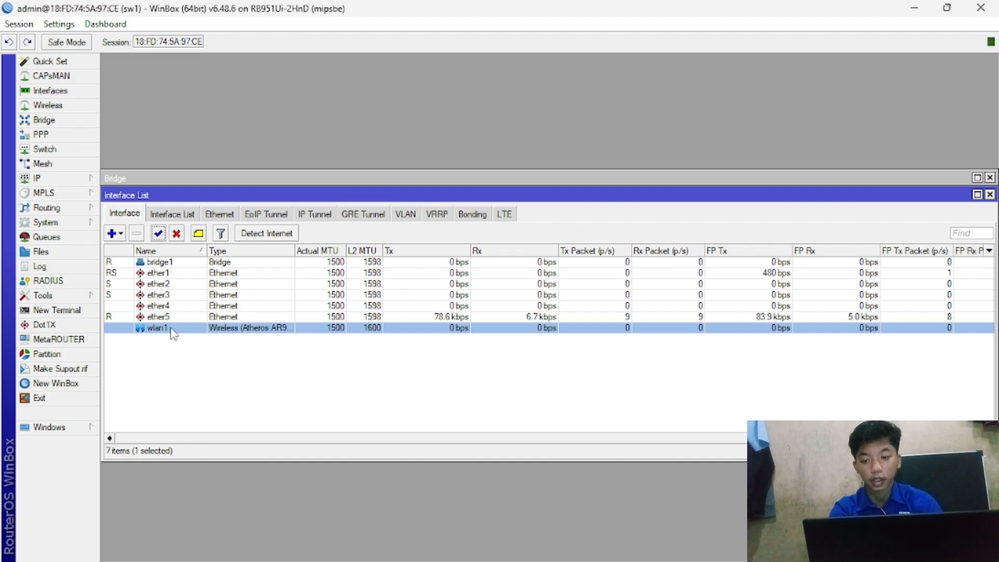
left_click(49, 89)
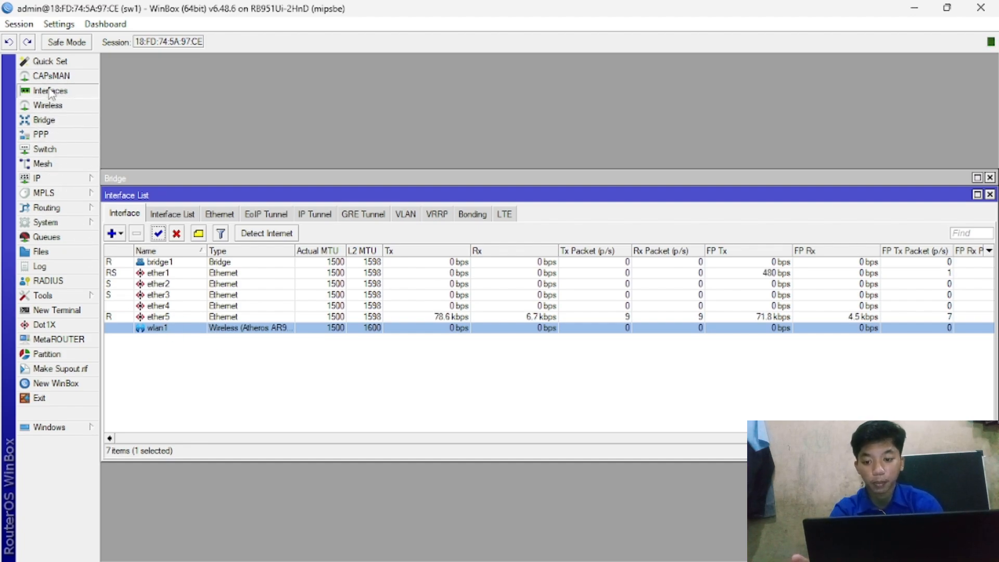
Open the wireless settings of wlan1 and set its mode to ap bridge
left_click(48, 106)
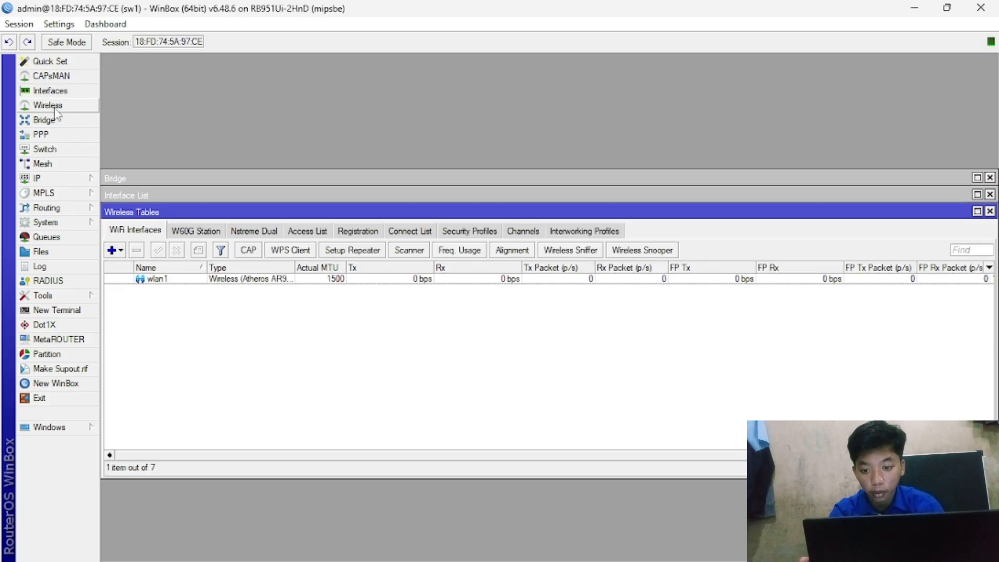
double_click(153, 279)
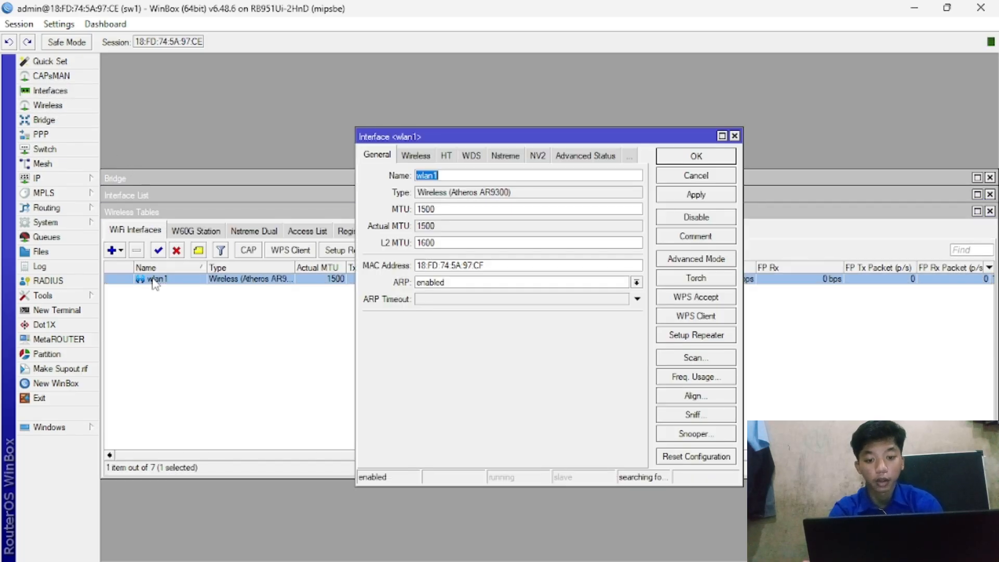
left_click(424, 158)
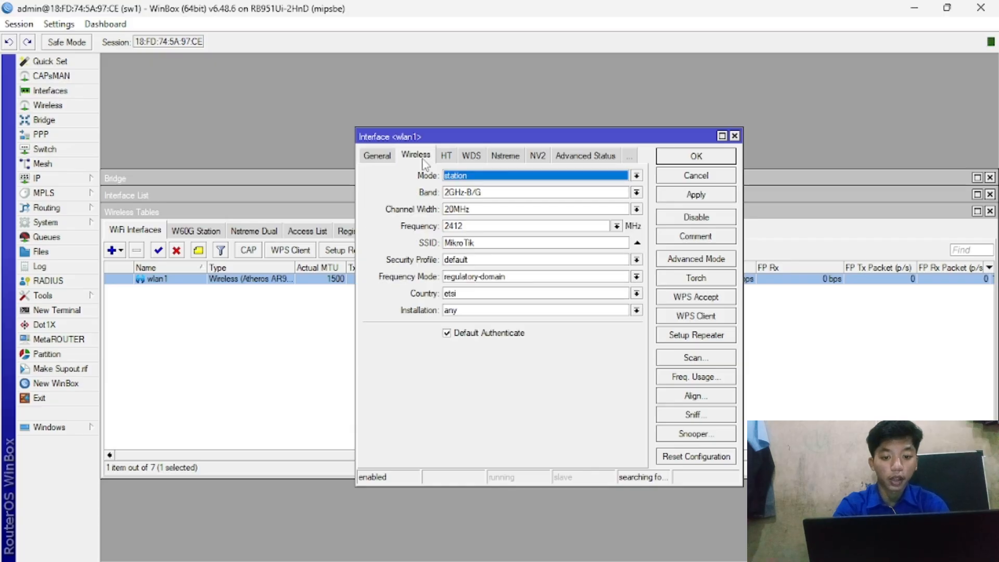
left_click(481, 180)
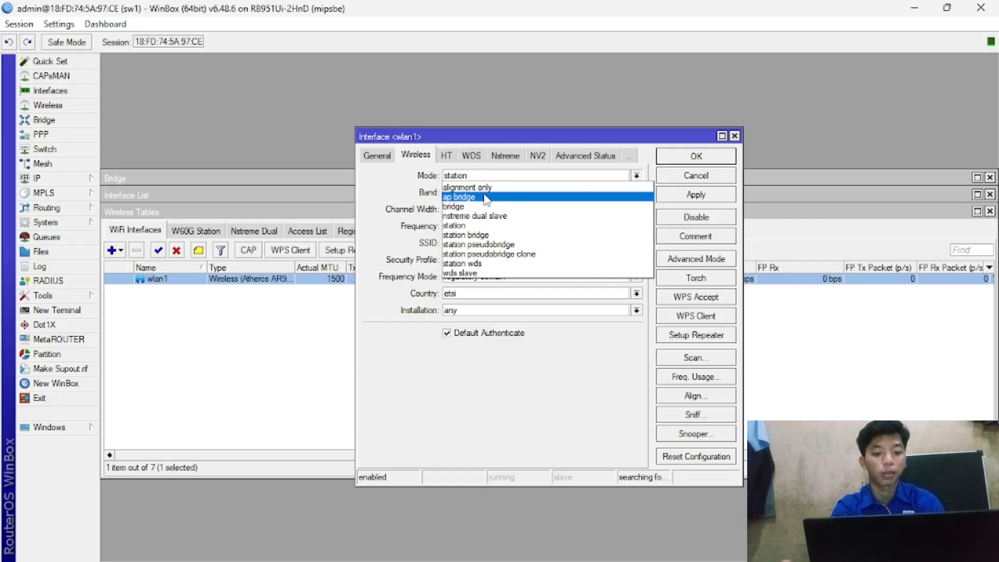
left_click(486, 198)
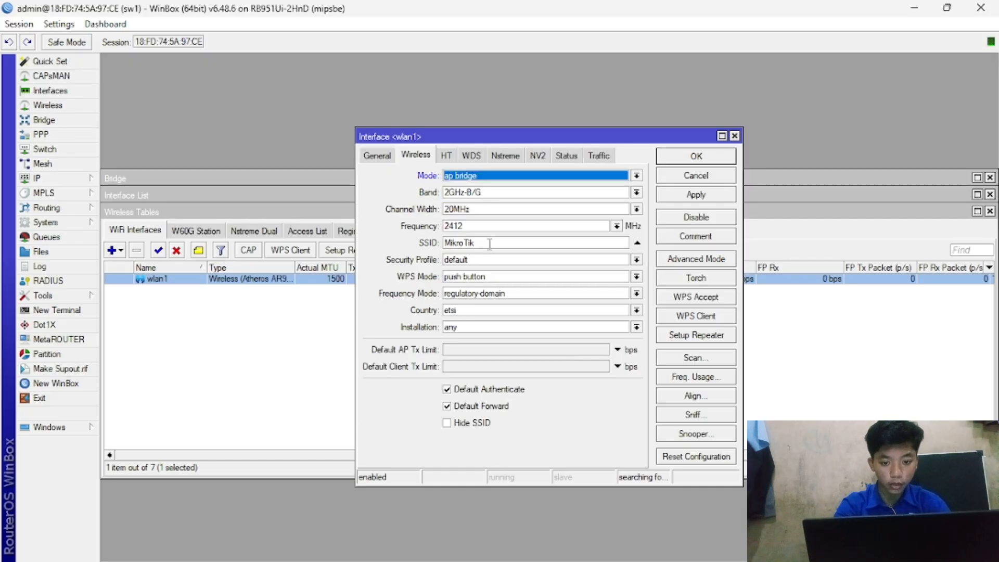
Set the SSID of wlan1 to vwlan10 with the default security profile and save the interface settings
double_click(450, 243)
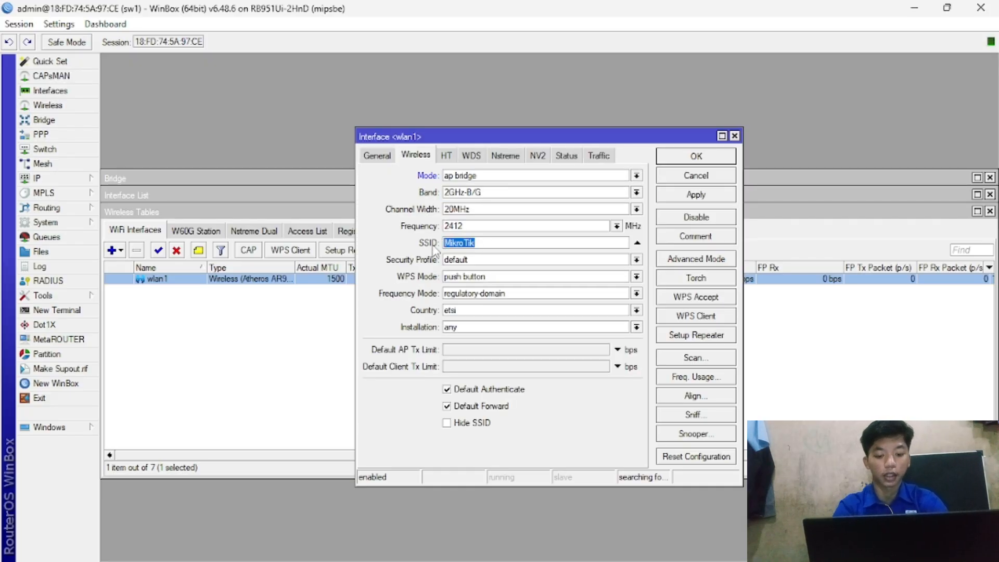
key("BackSpace")
type("vwlan")
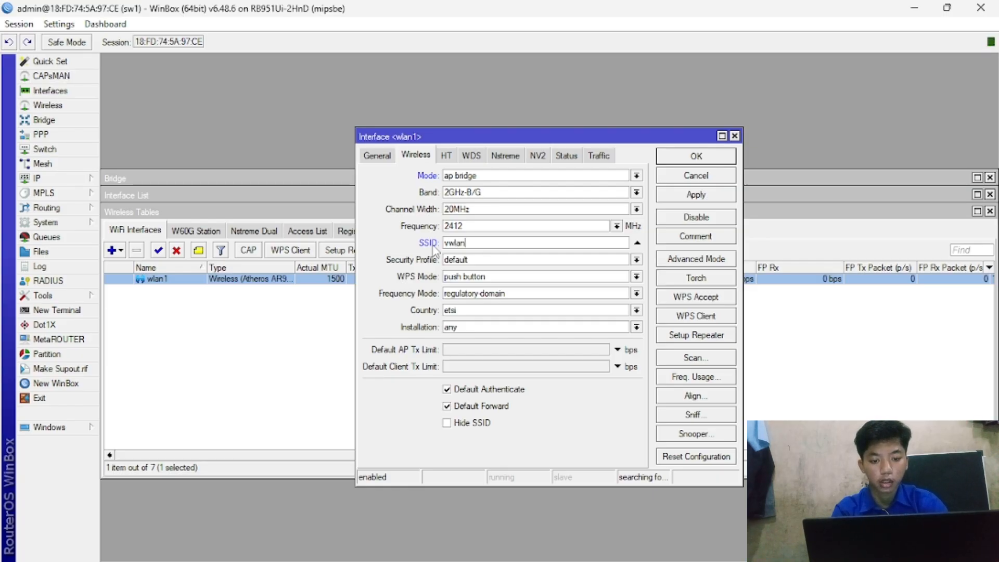
type("10")
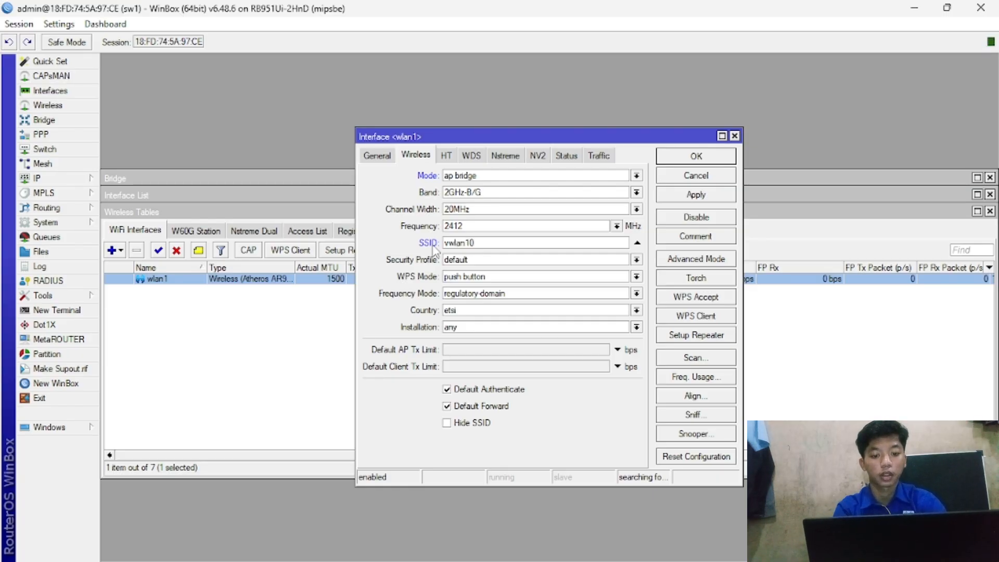
left_click(487, 259)
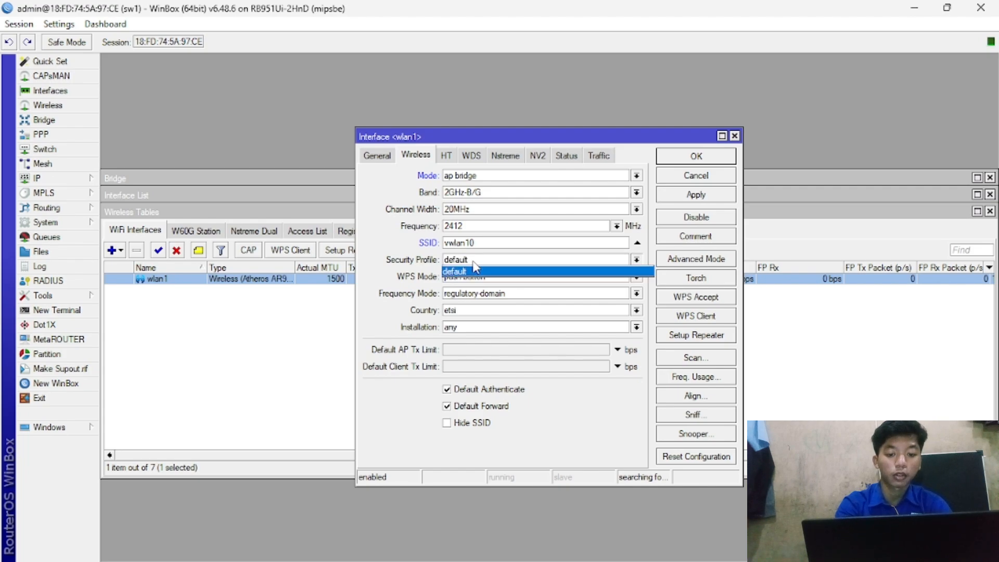
left_click(474, 264)
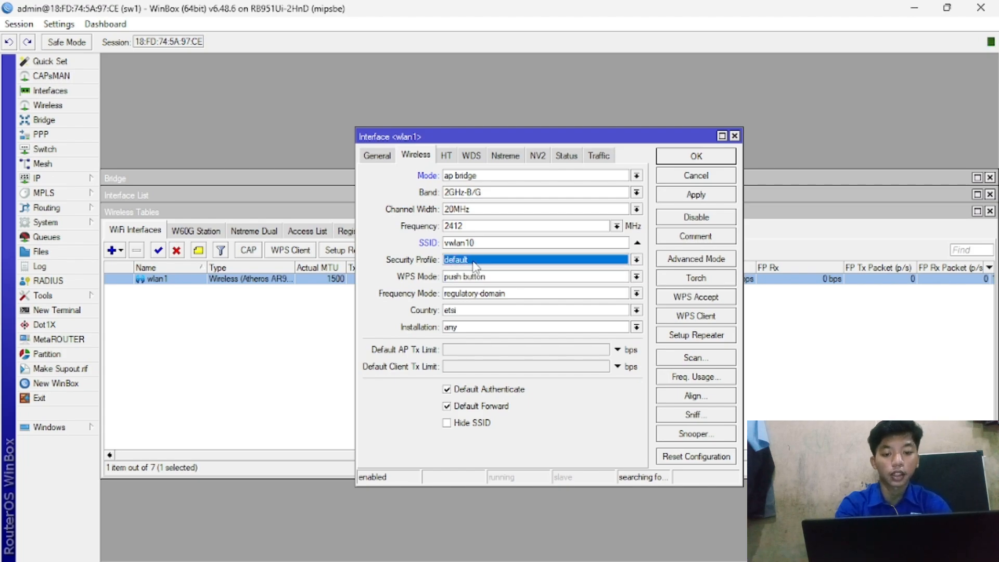
left_click(472, 261)
left_click(482, 267)
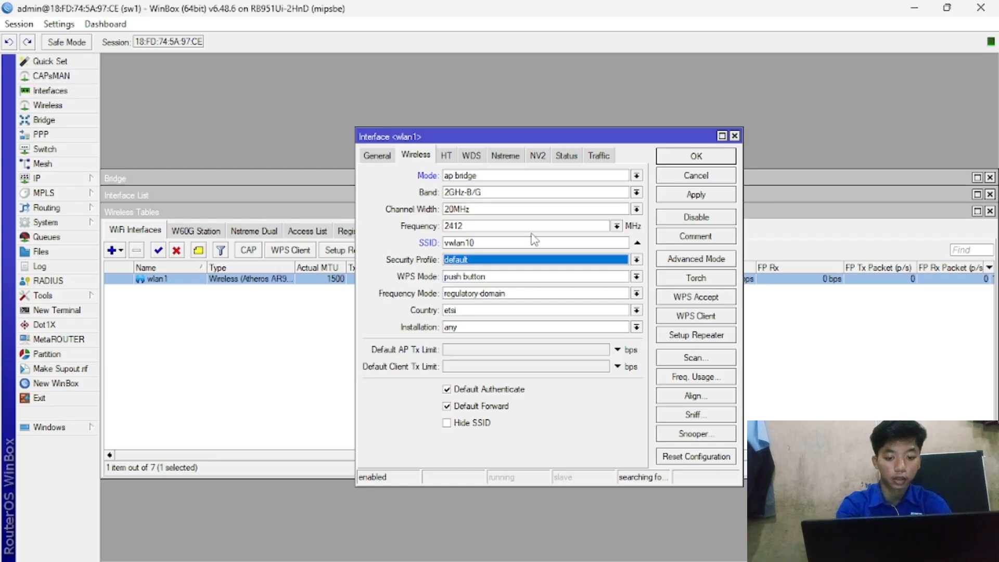
left_click(715, 196)
left_click(714, 157)
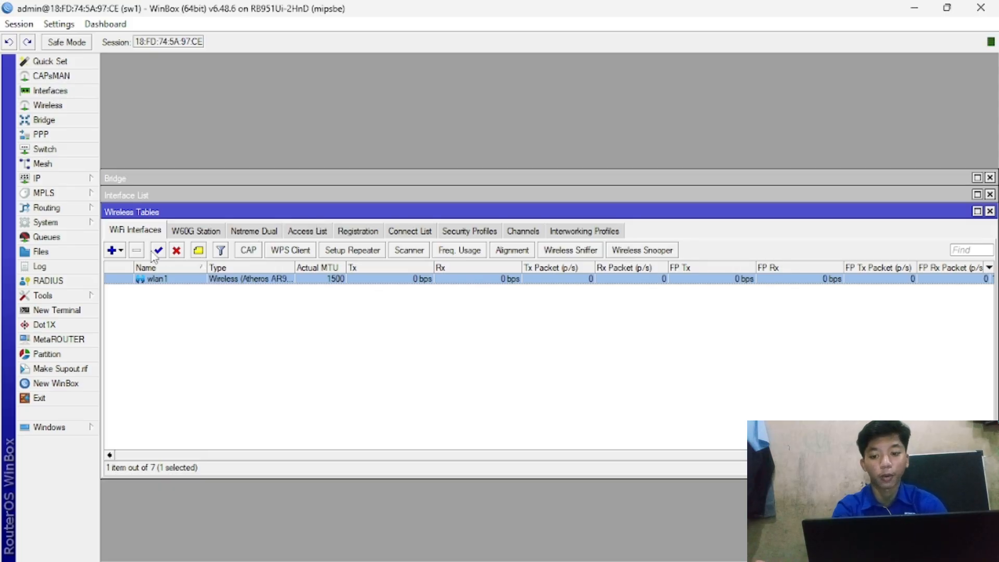
Create a virtual wireless interface wlan2 in ap bridge mode with SSID vwlan20 and master interface wlan1
left_click(116, 250)
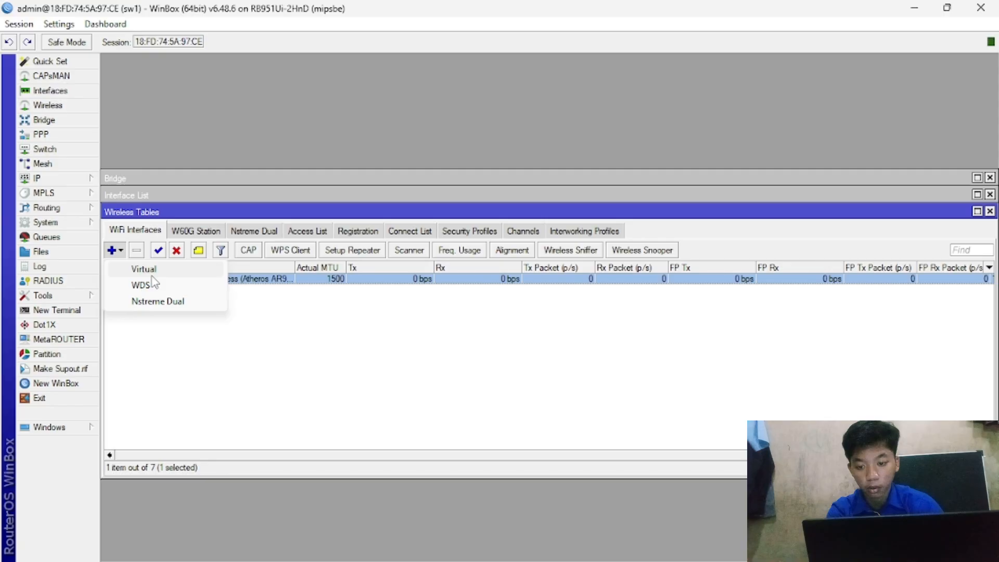
left_click(146, 269)
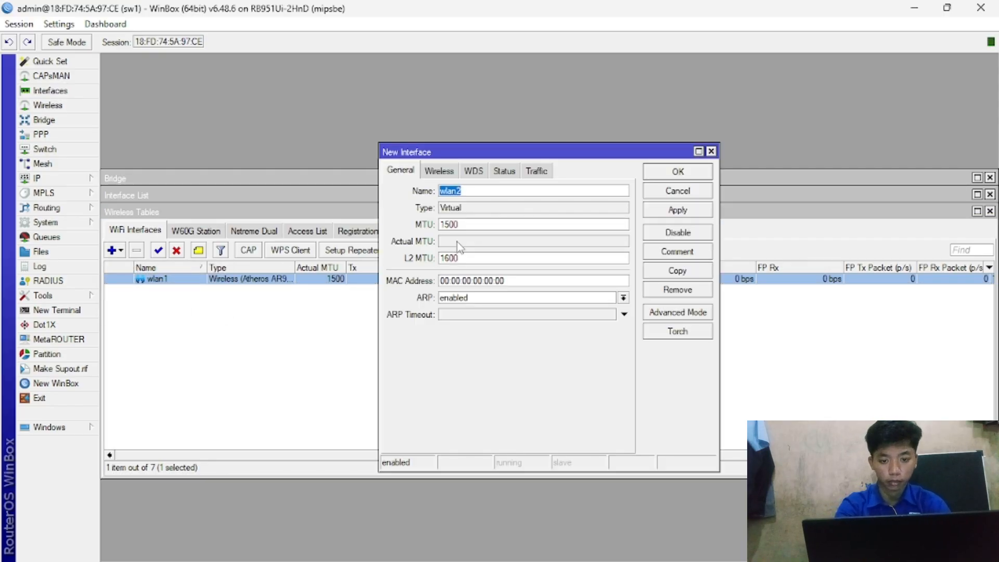
left_click(441, 177)
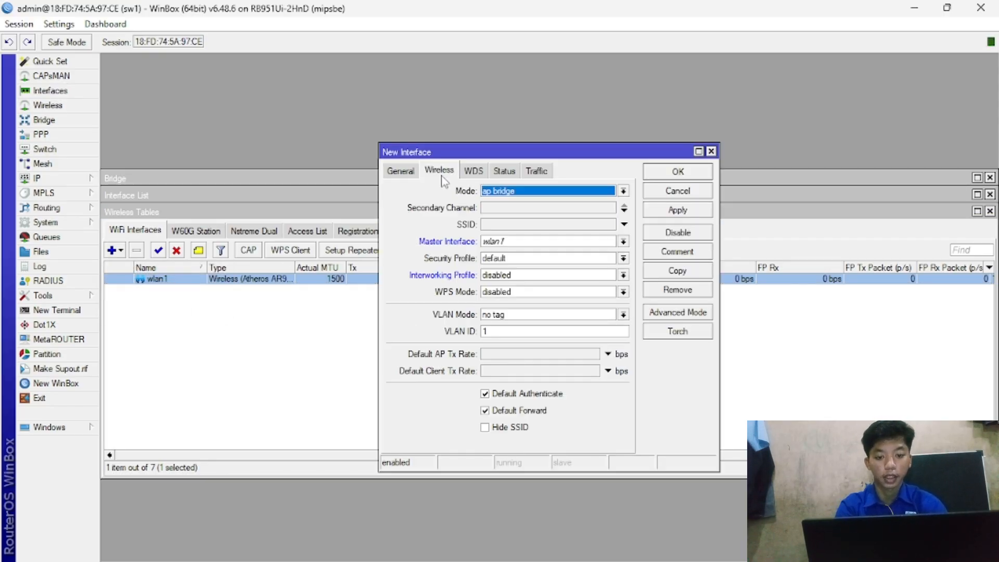
left_click(515, 225)
type("vwlan")
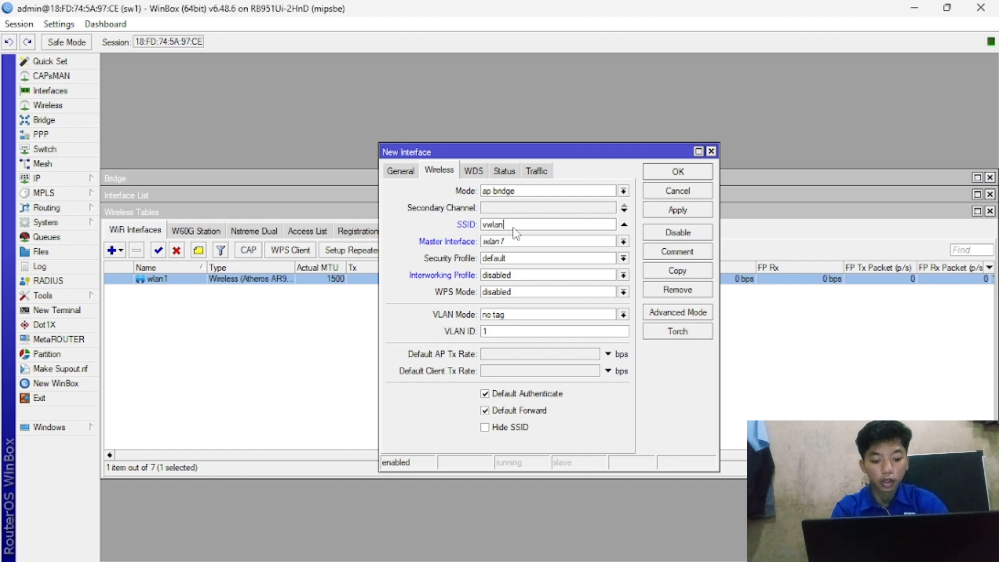
type("30")
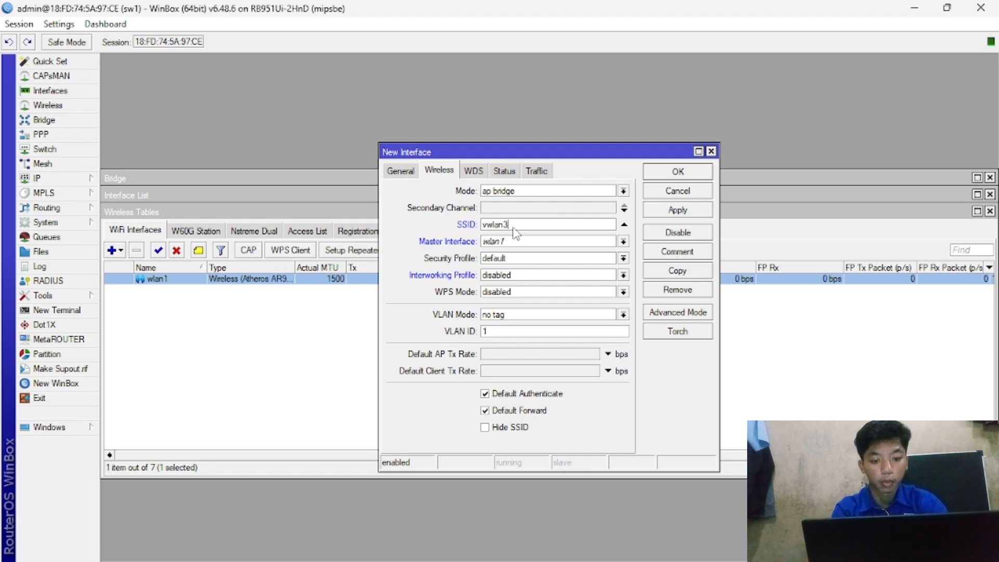
key("BackSpace")
key("BackSpace")
type("20")
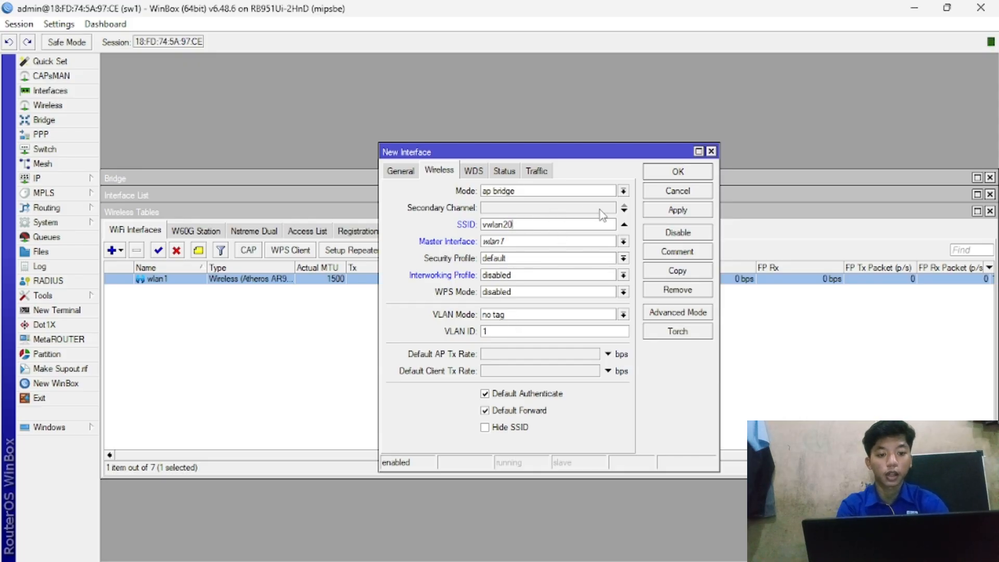
left_click(682, 213)
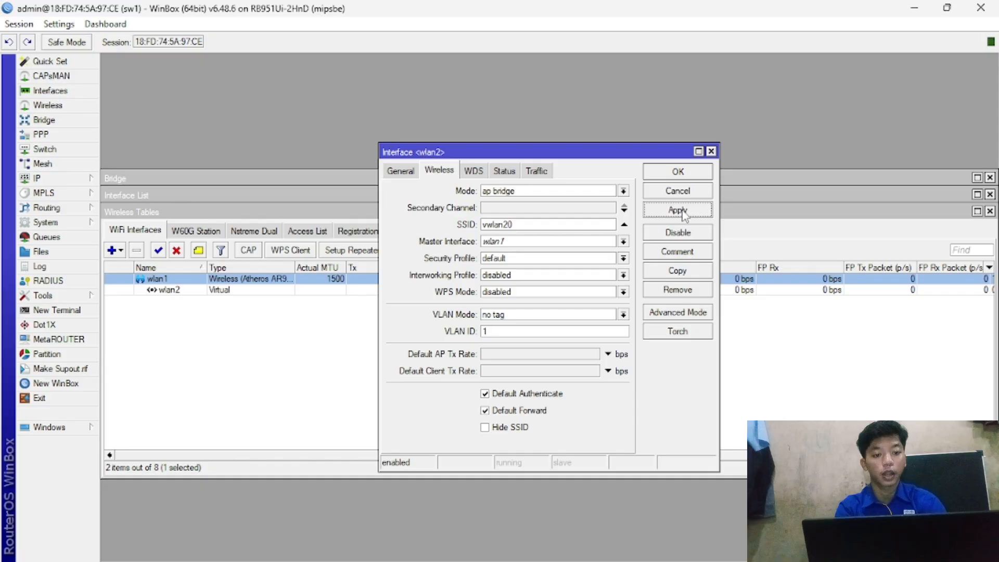
left_click(677, 171)
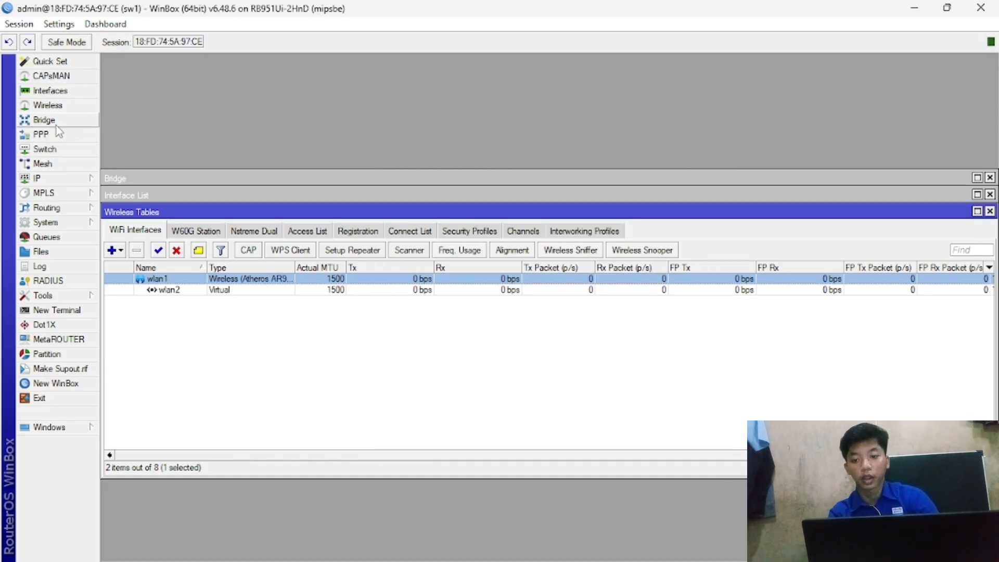
Add wlan1 as a port of bridge1 with PVID 10
left_click(56, 126)
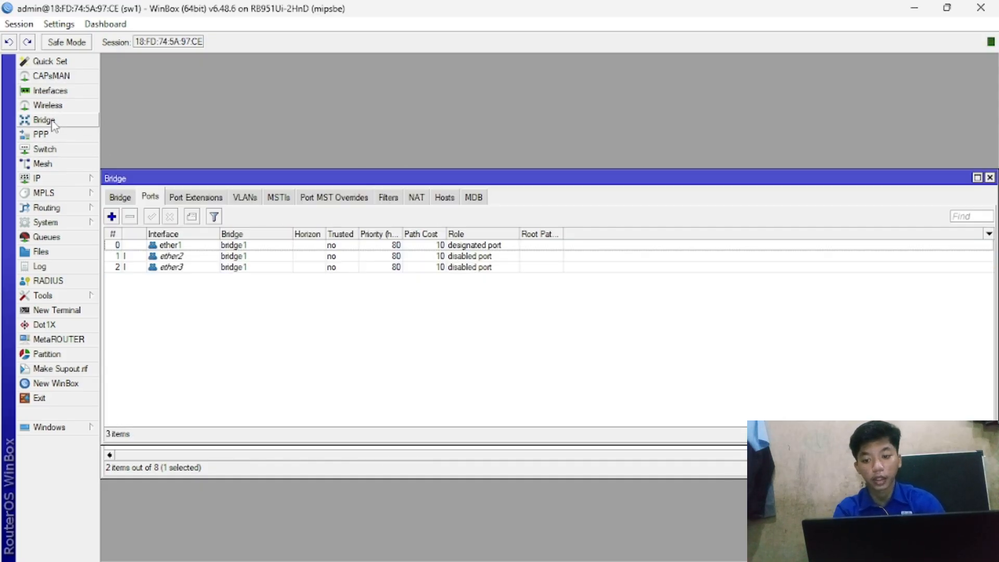
left_click(112, 216)
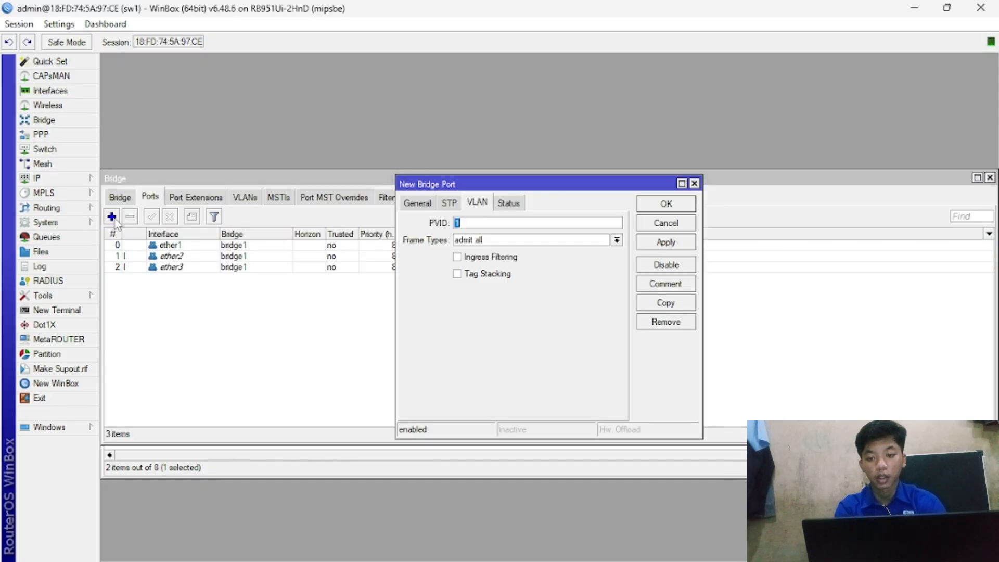
left_click(409, 202)
left_click(519, 227)
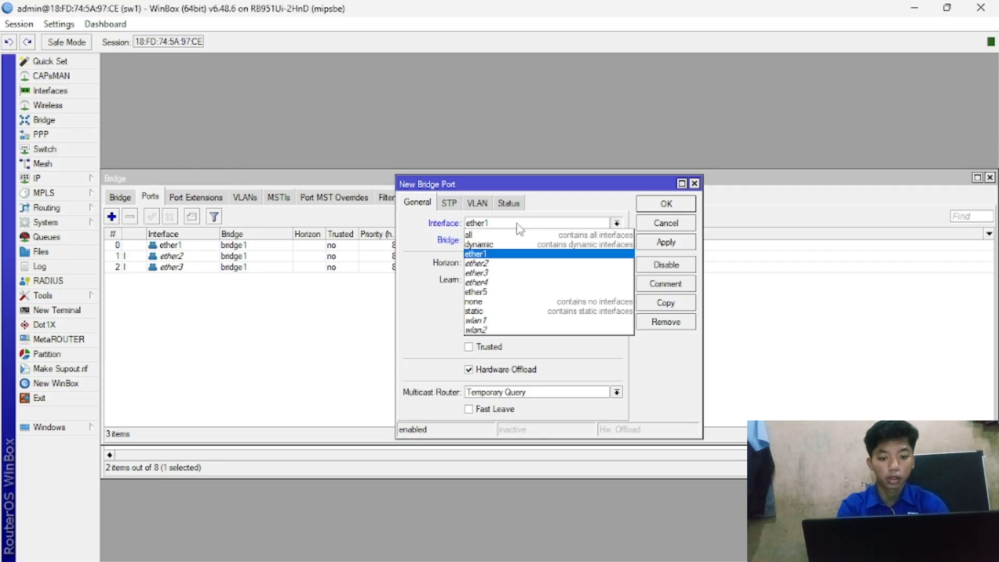
left_click(521, 320)
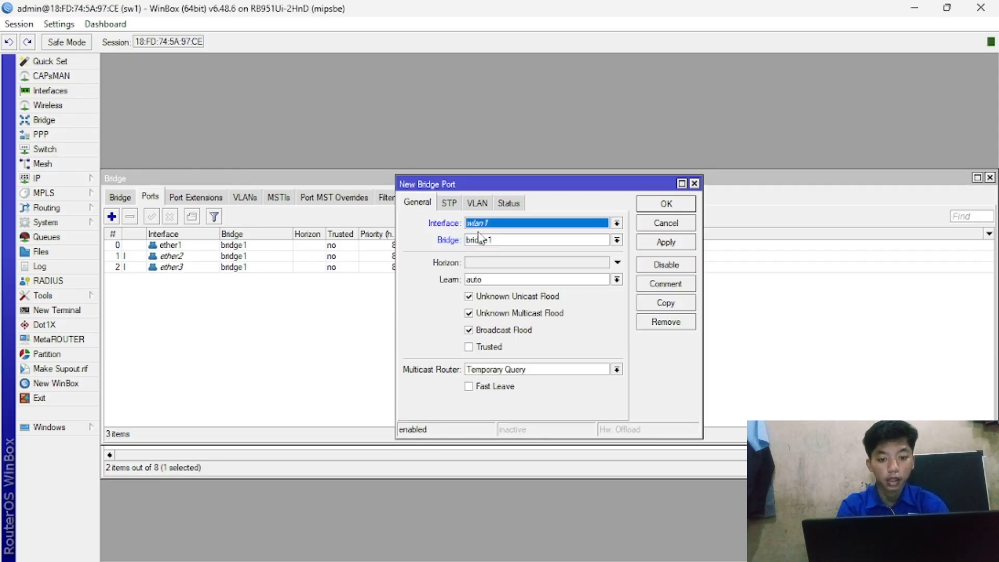
left_click(476, 203)
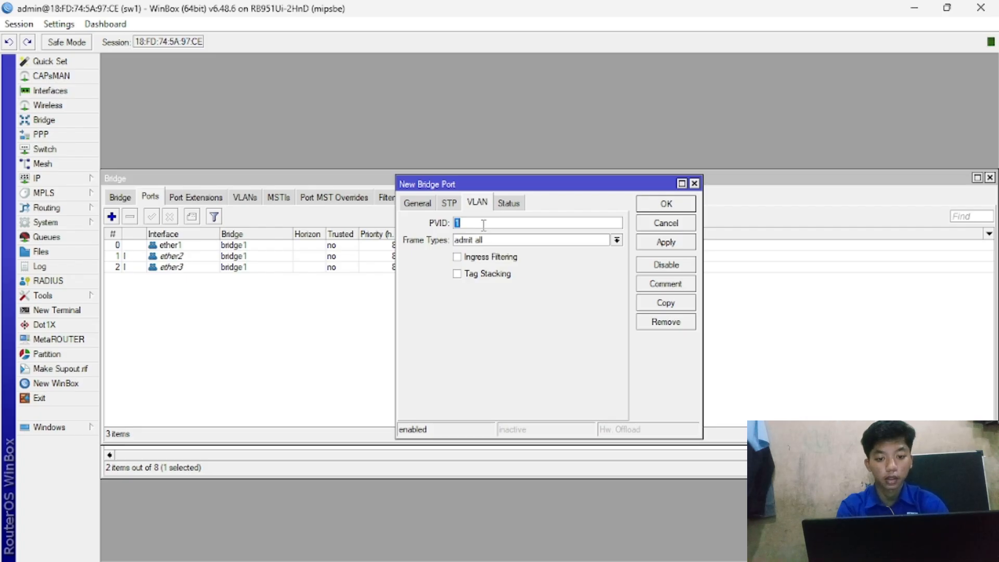
type("100")
key("BackSpace")
key("BackSpace")
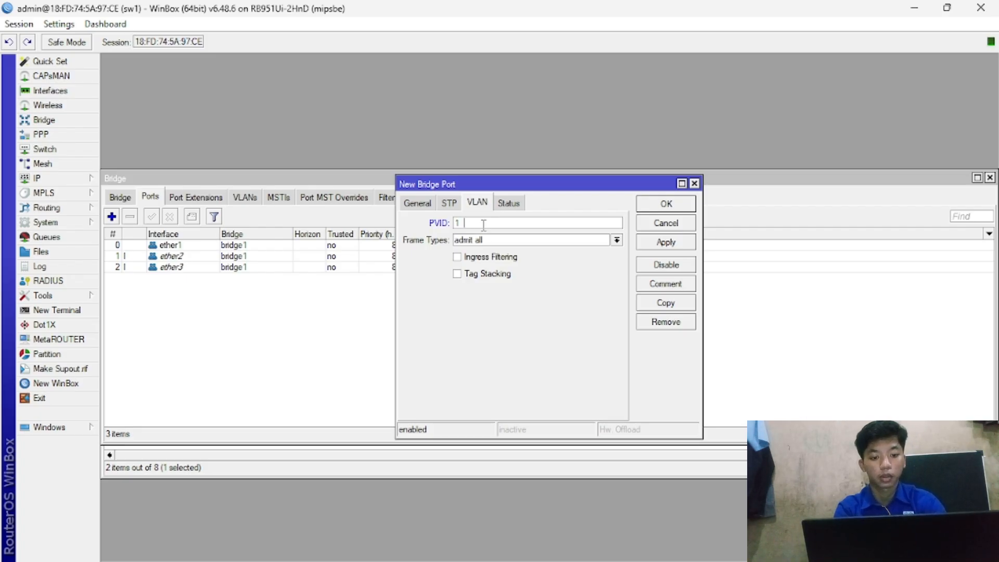
type("0")
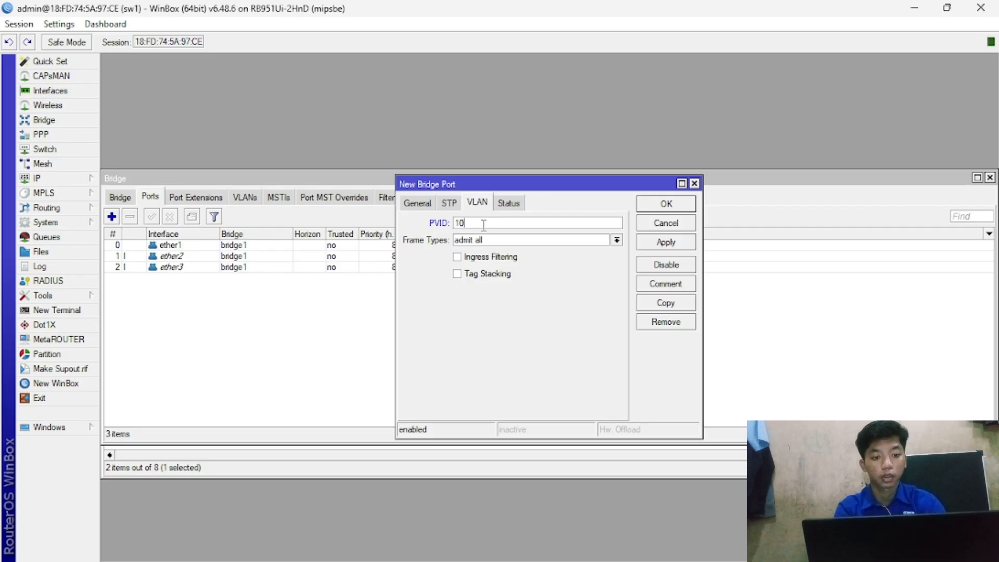
left_click(666, 242)
left_click(665, 204)
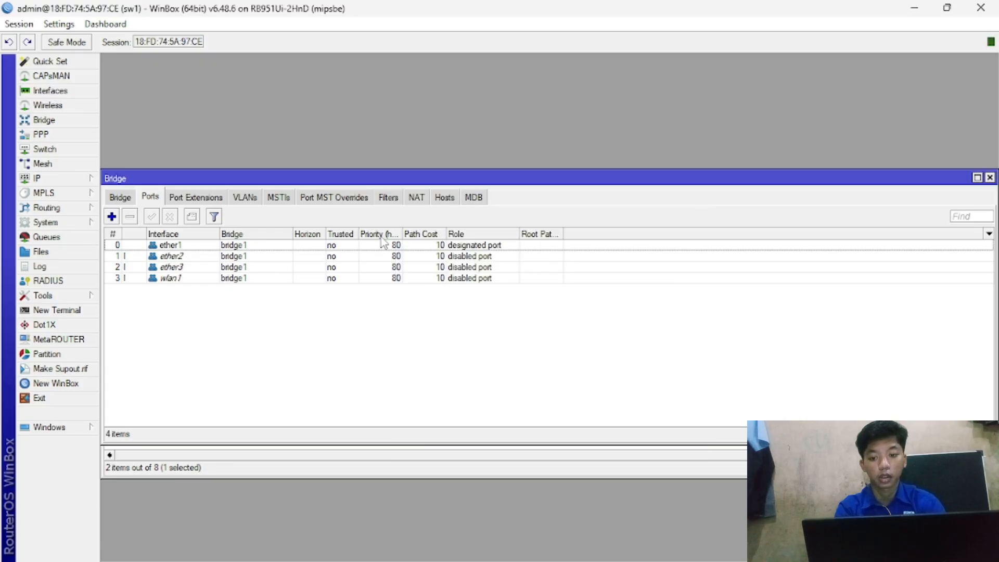
Add wlan2 as a port of bridge1 with PVID 20
left_click(111, 217)
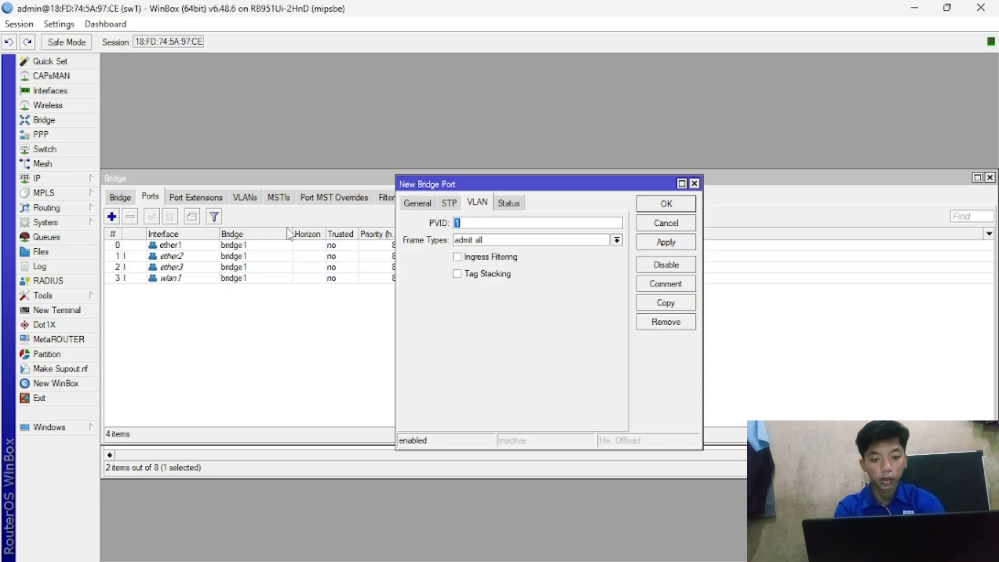
left_click(424, 201)
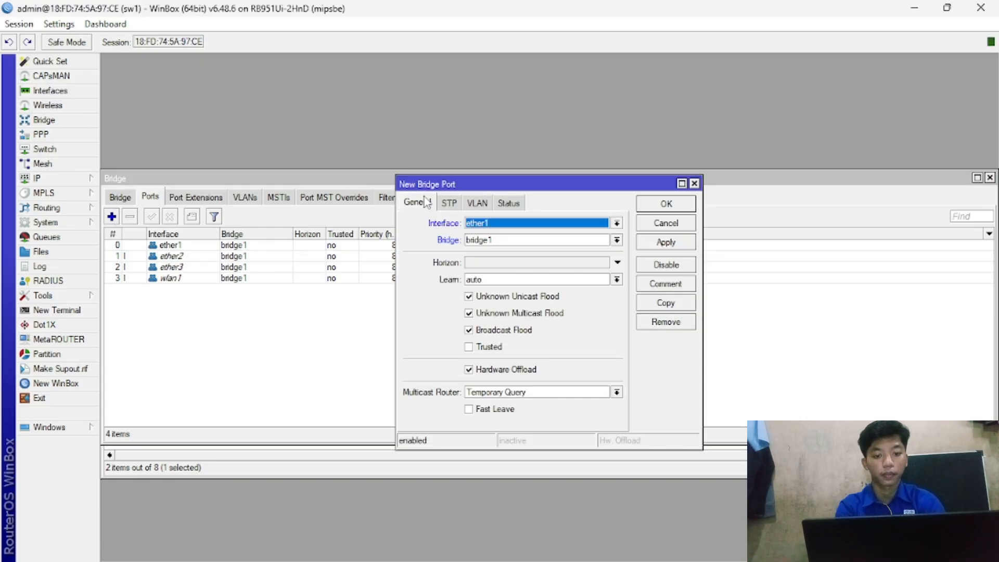
left_click(534, 224)
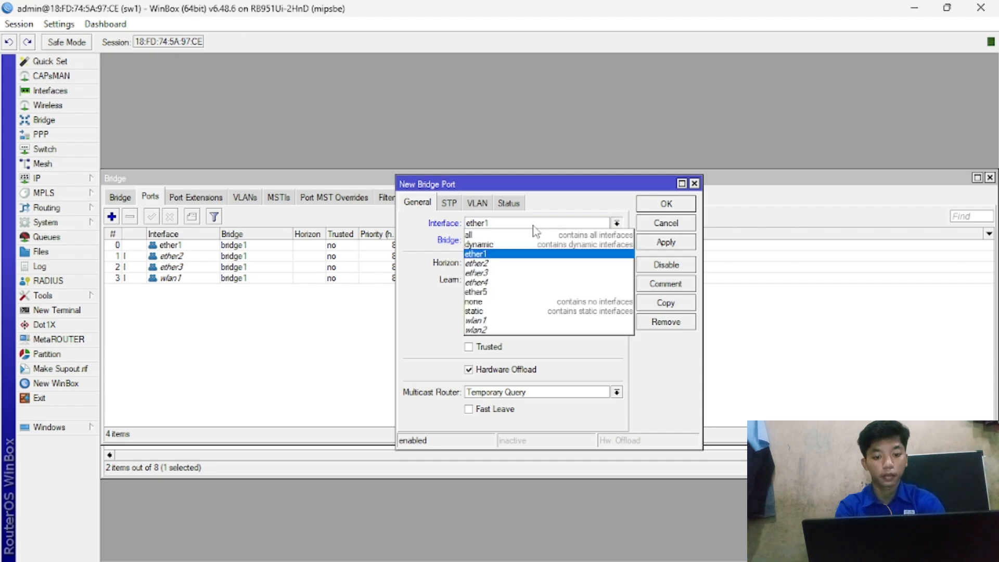
left_click(538, 337)
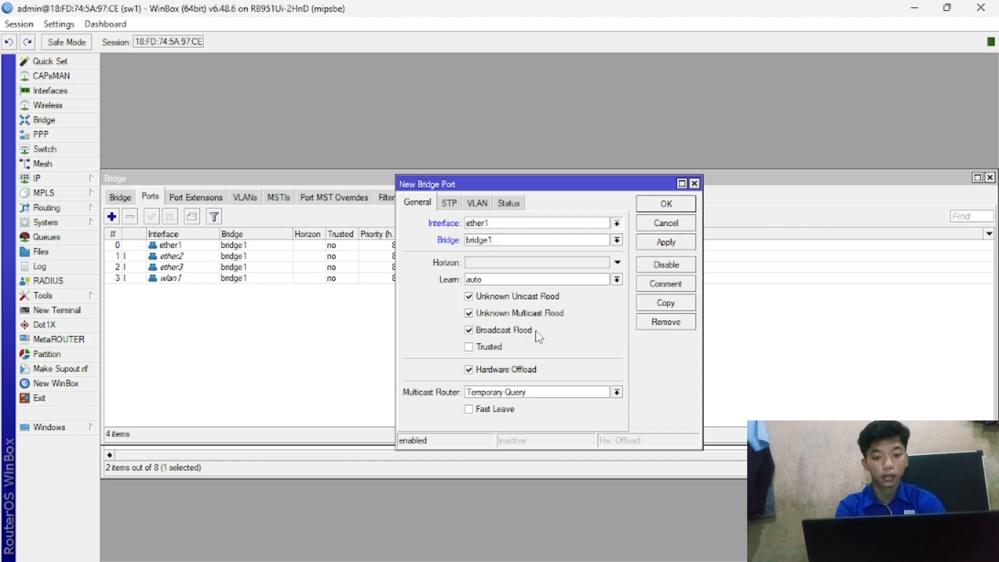
left_click(476, 205)
key("BackSpace")
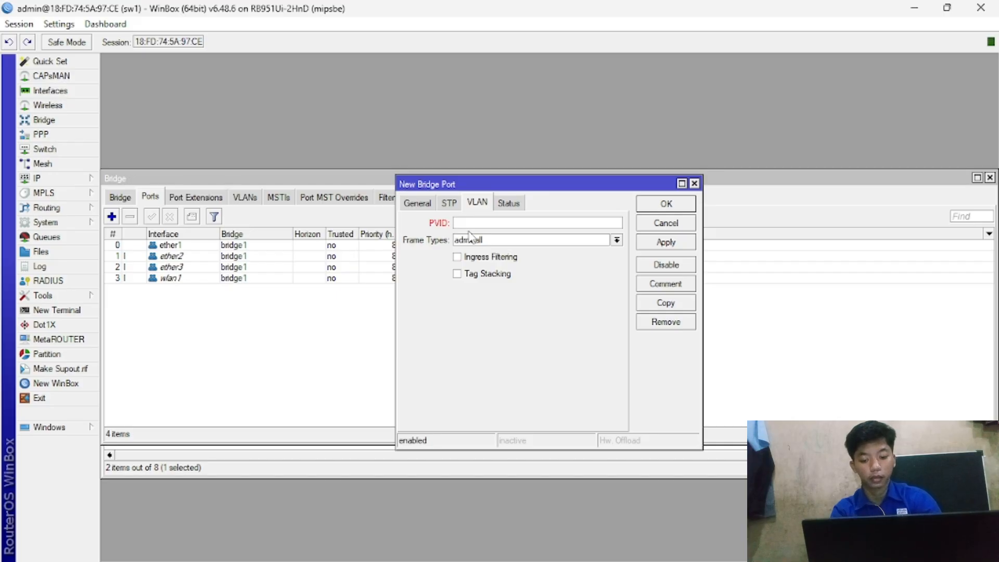
type("10")
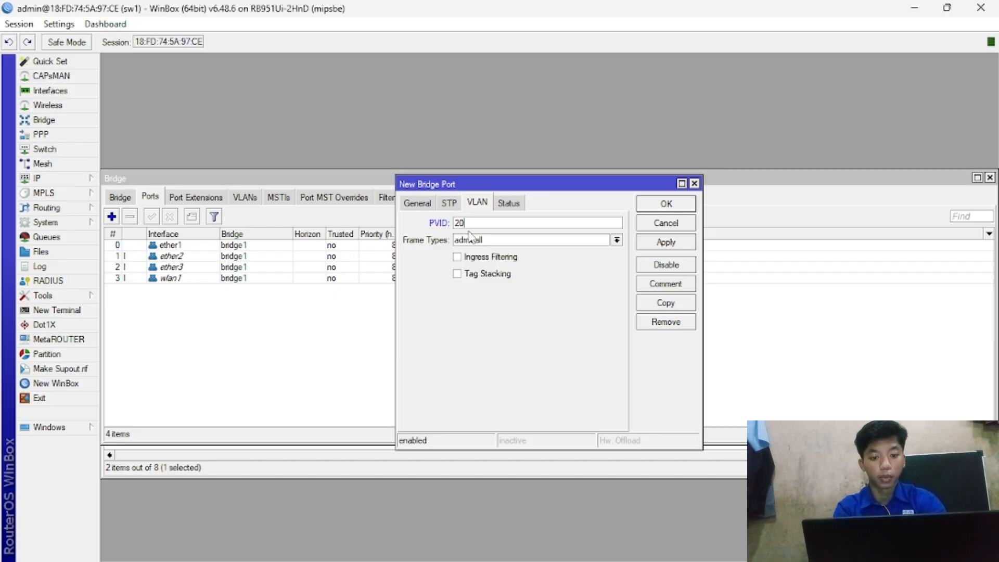
left_click(673, 208)
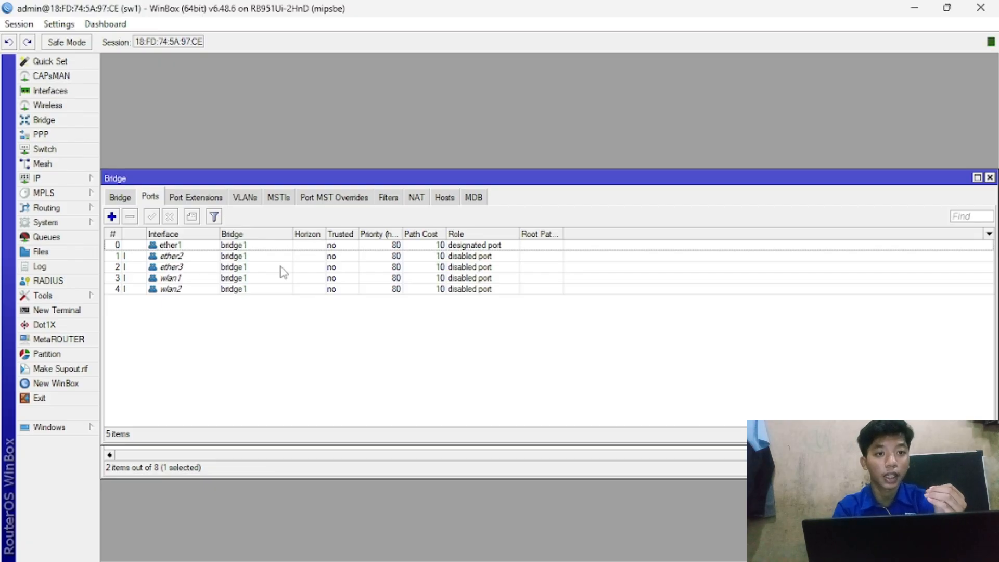
Inspect the general settings of the ether1 bridge port and the port list of the router's switch chip
double_click(253, 245)
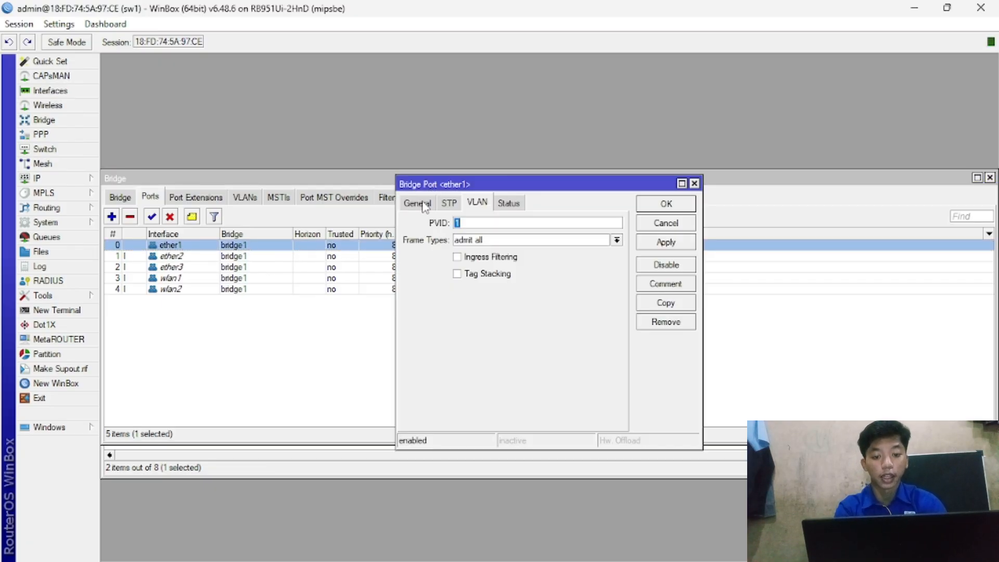
left_click(424, 204)
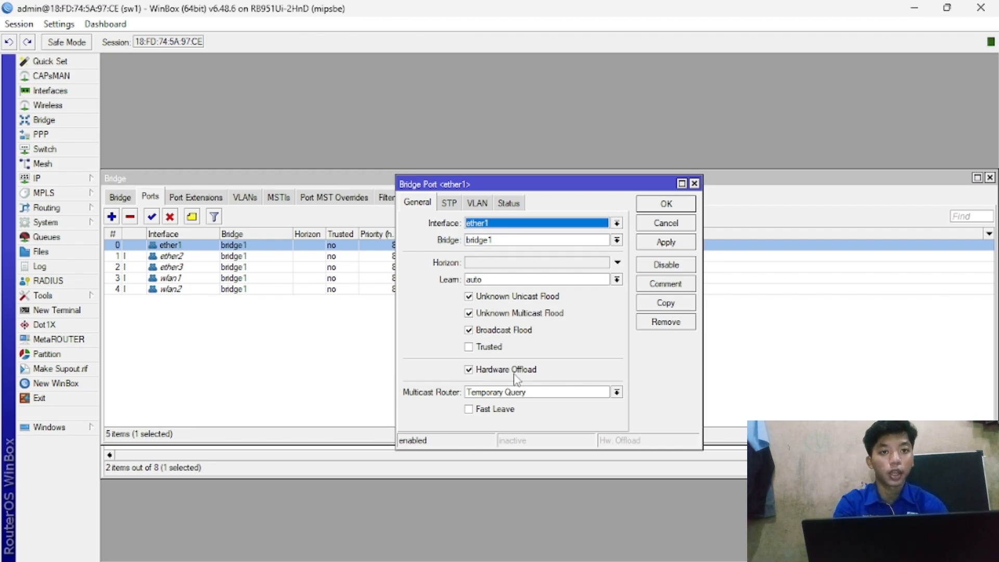
left_click(45, 149)
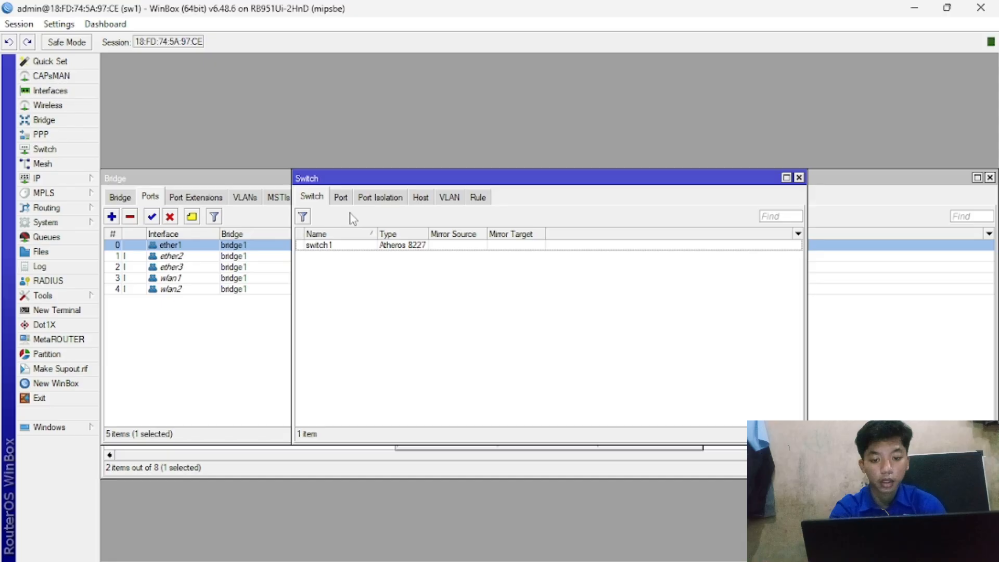
left_click(340, 197)
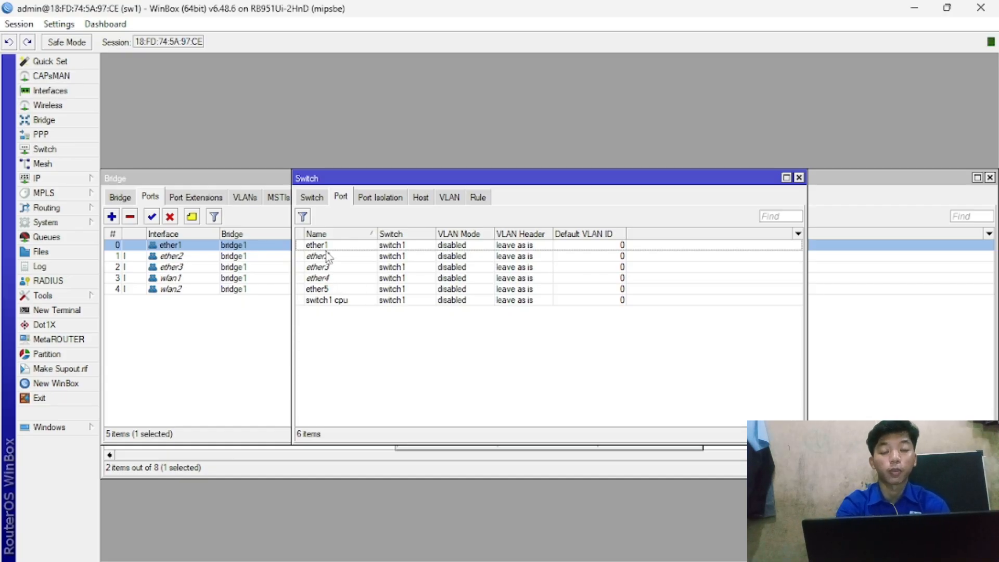
left_click(44, 120)
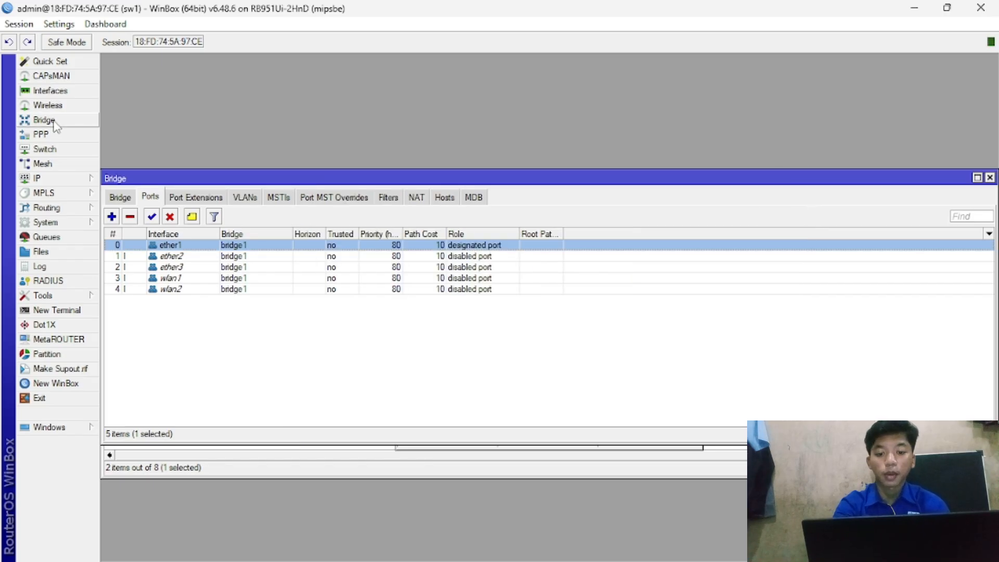
Disable Hardware Offload on the bridge ports ether1, ether2 and ether3
double_click(211, 250)
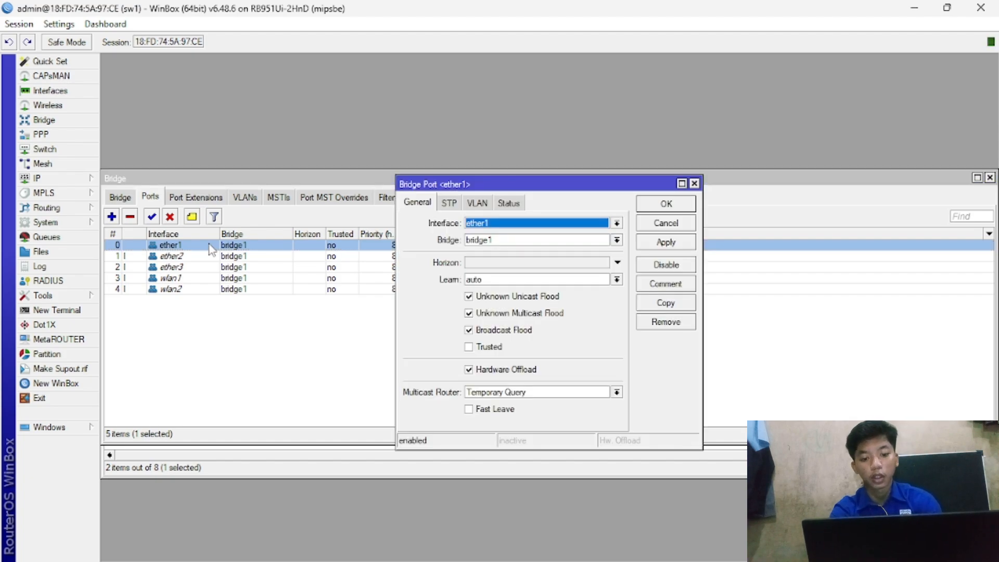
left_click(481, 371)
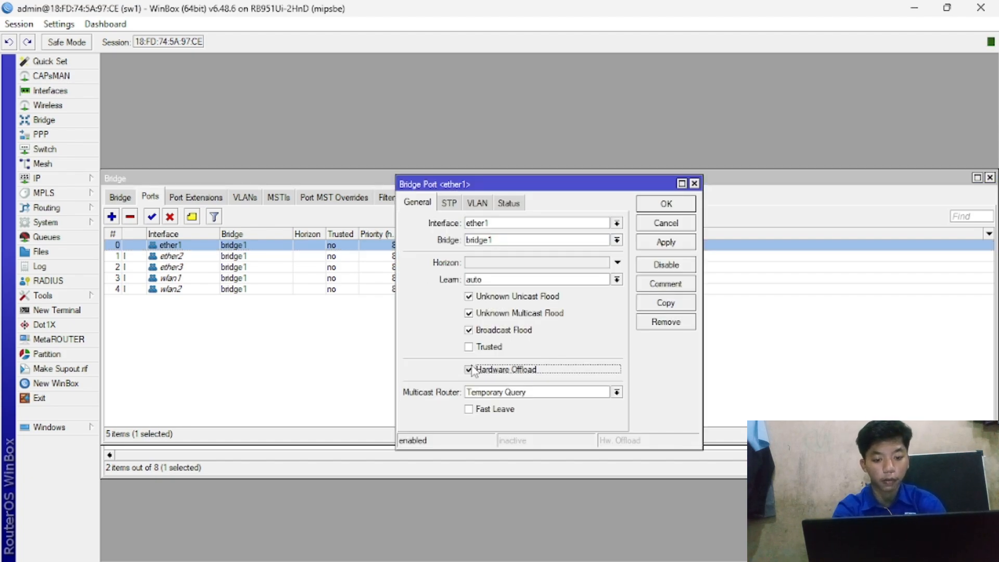
left_click(678, 209)
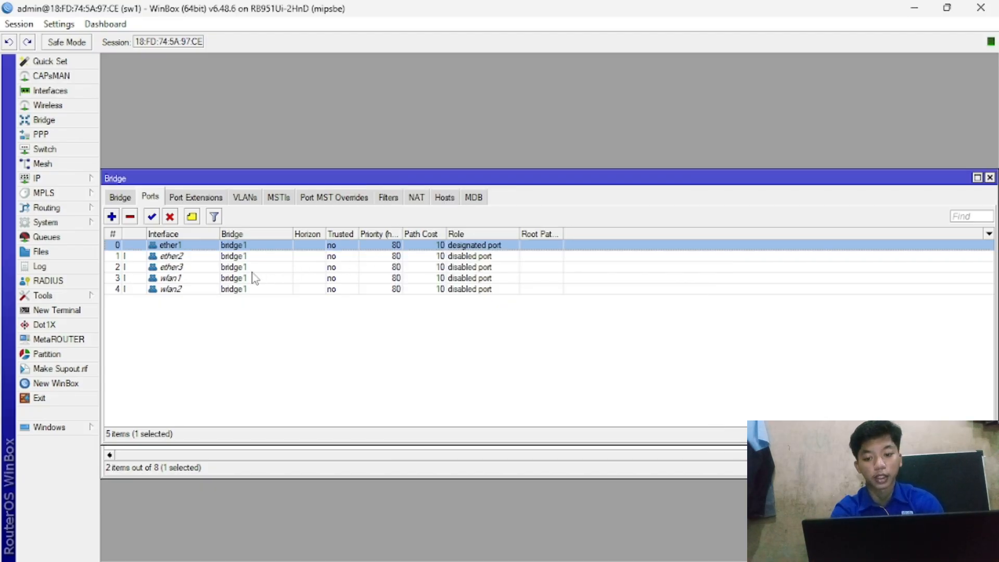
double_click(245, 257)
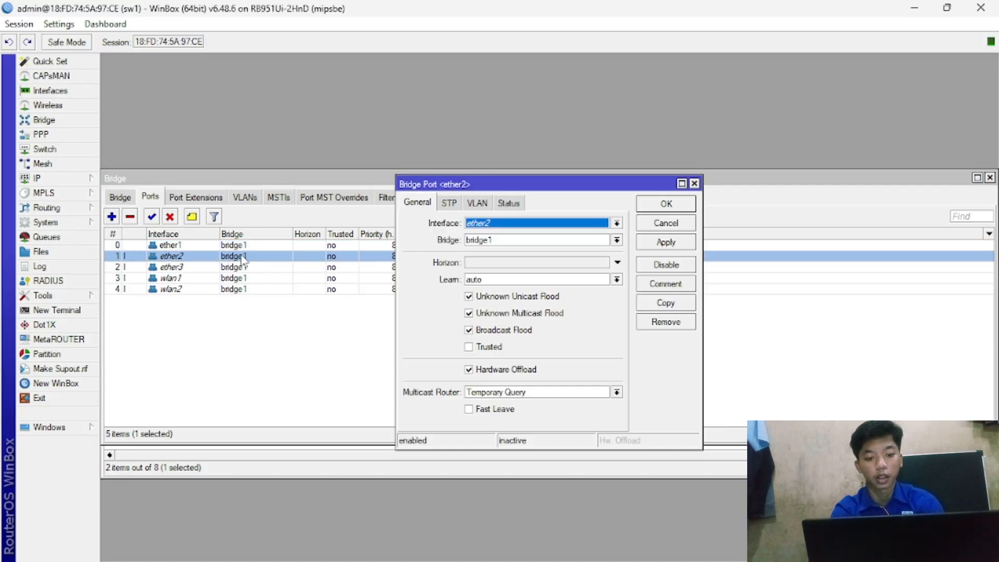
left_click(477, 371)
left_click(666, 203)
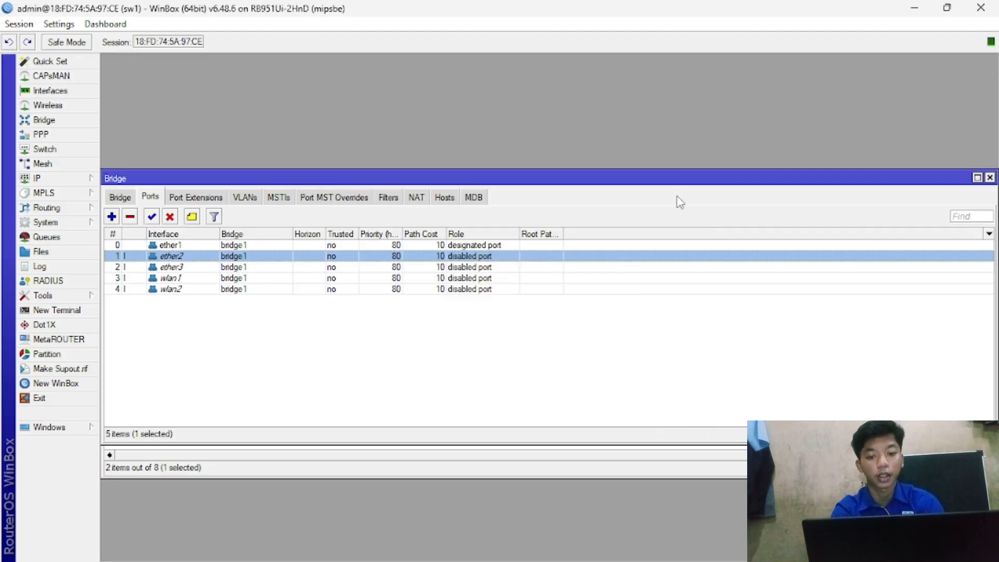
double_click(407, 267)
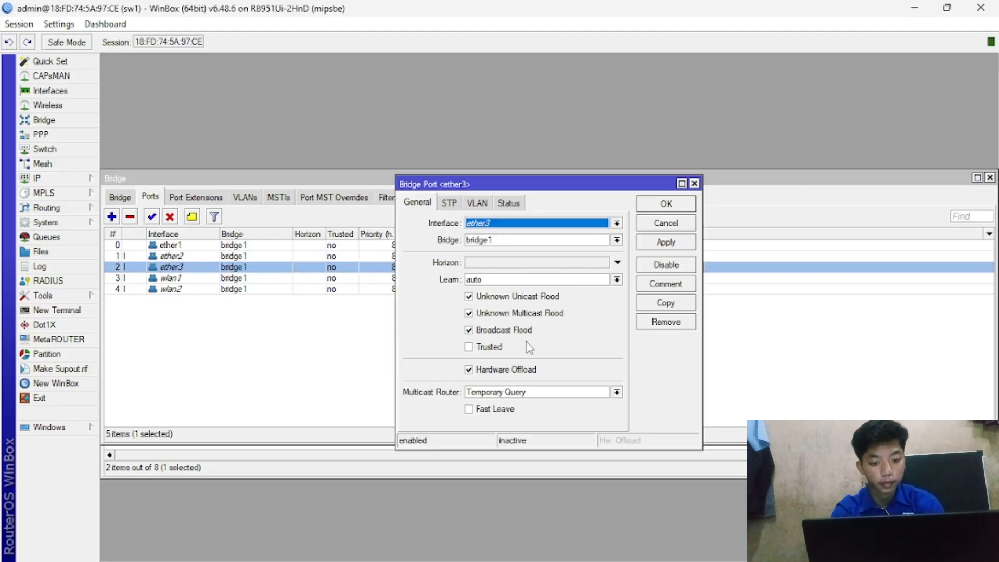
left_click(504, 370)
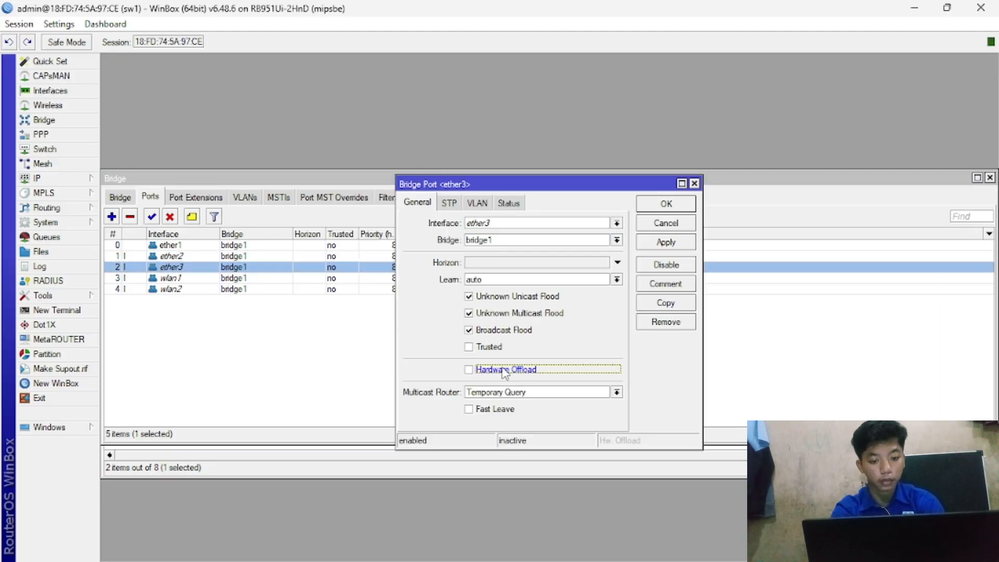
left_click(666, 204)
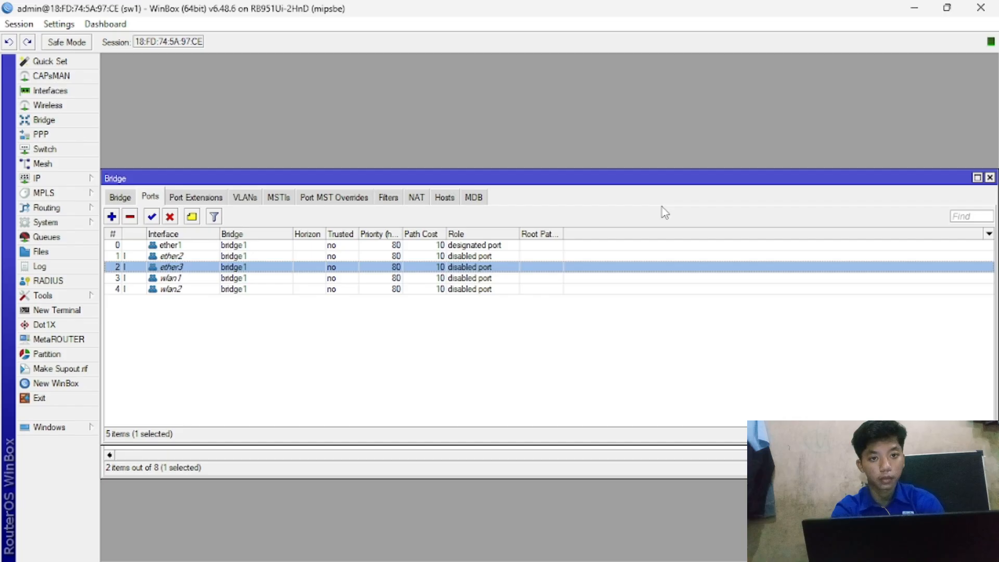
double_click(347, 279)
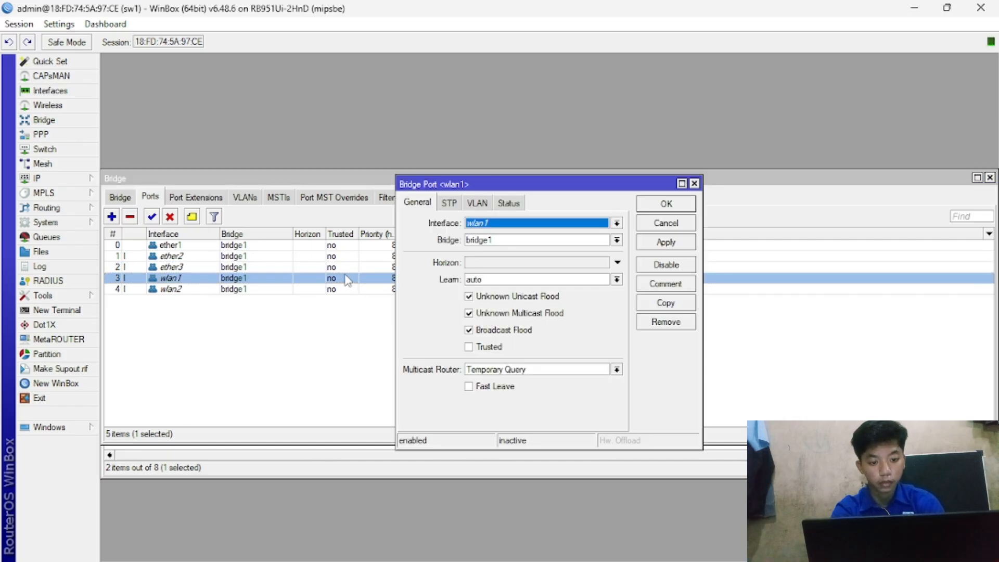
left_click(694, 184)
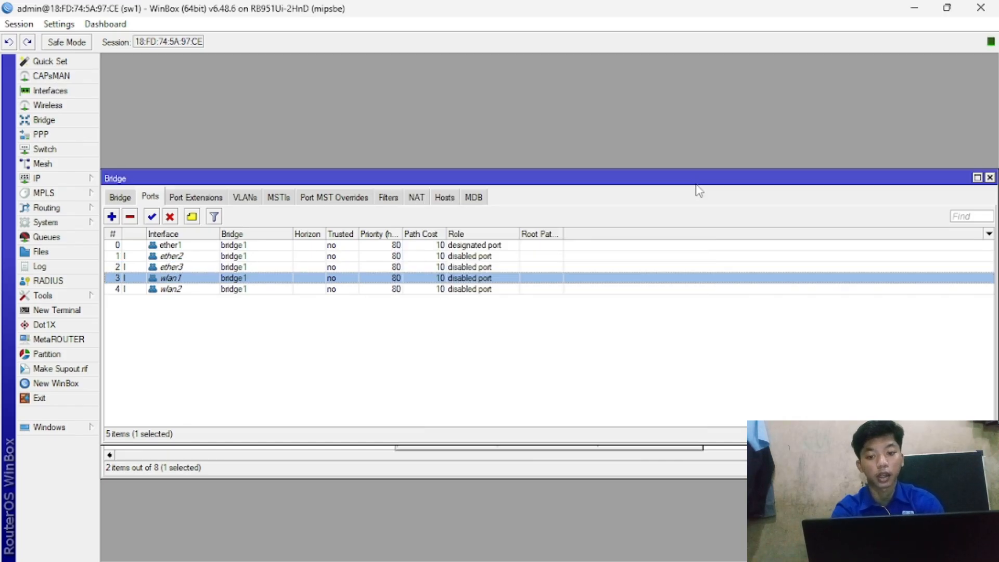
Start a new bridge VLAN entry on bridge1 with VLAN ID 10 and ether1 as the tagged port
left_click(244, 201)
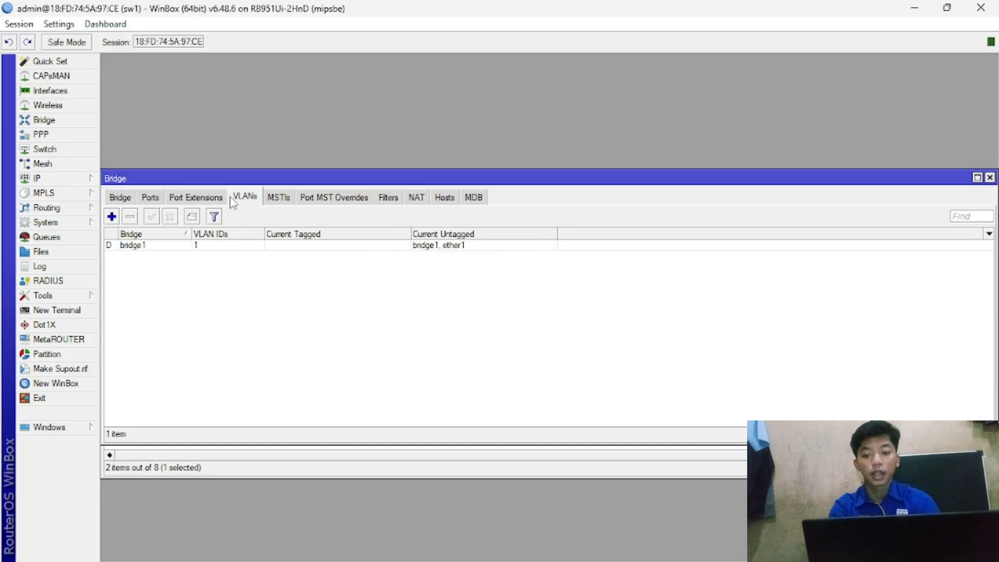
left_click(112, 217)
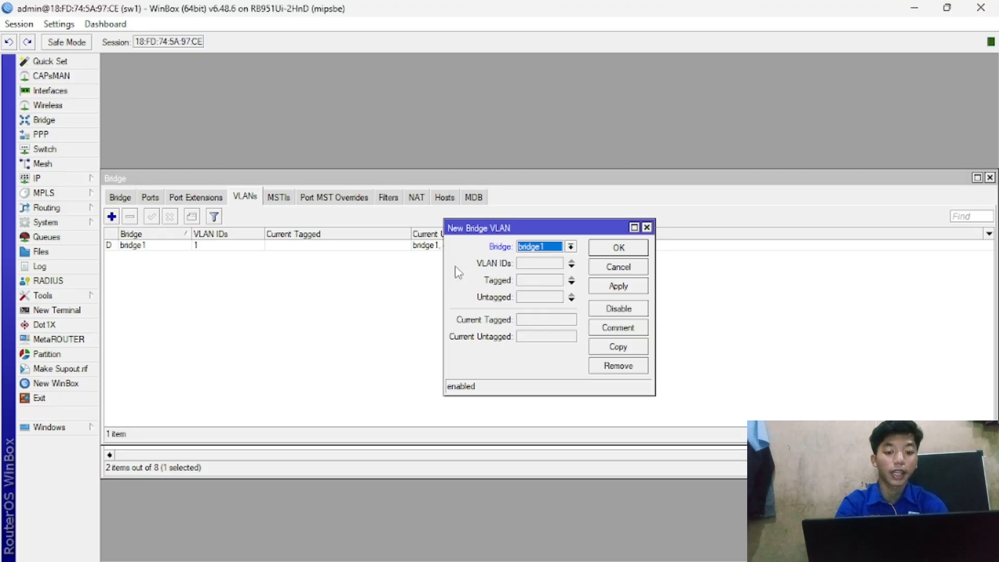
left_click(533, 261)
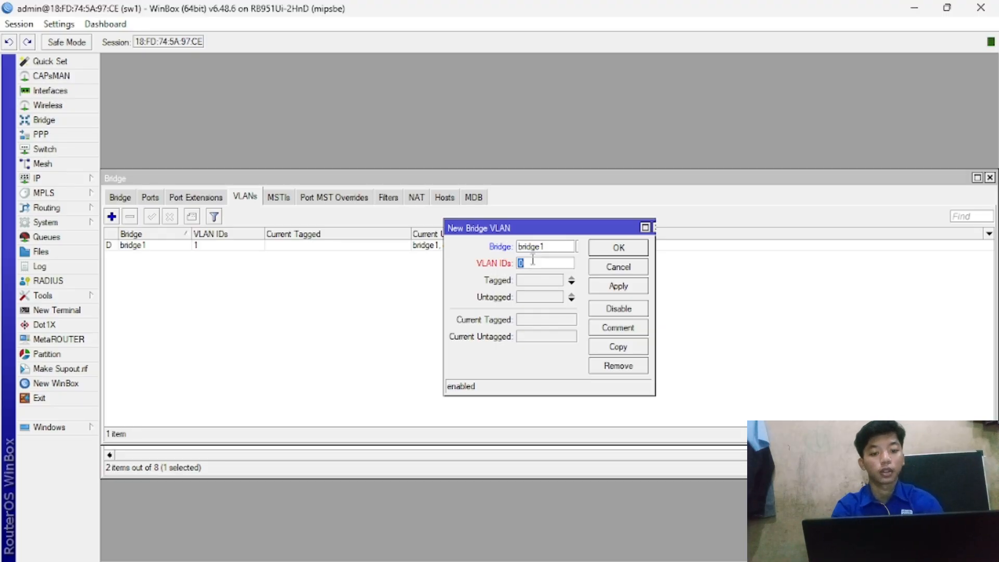
type("10")
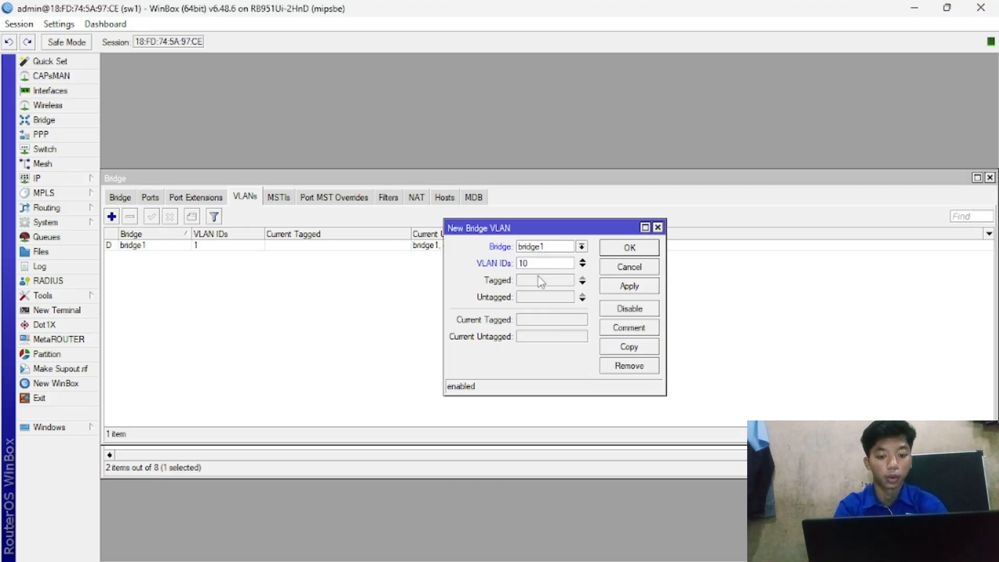
left_click(541, 284)
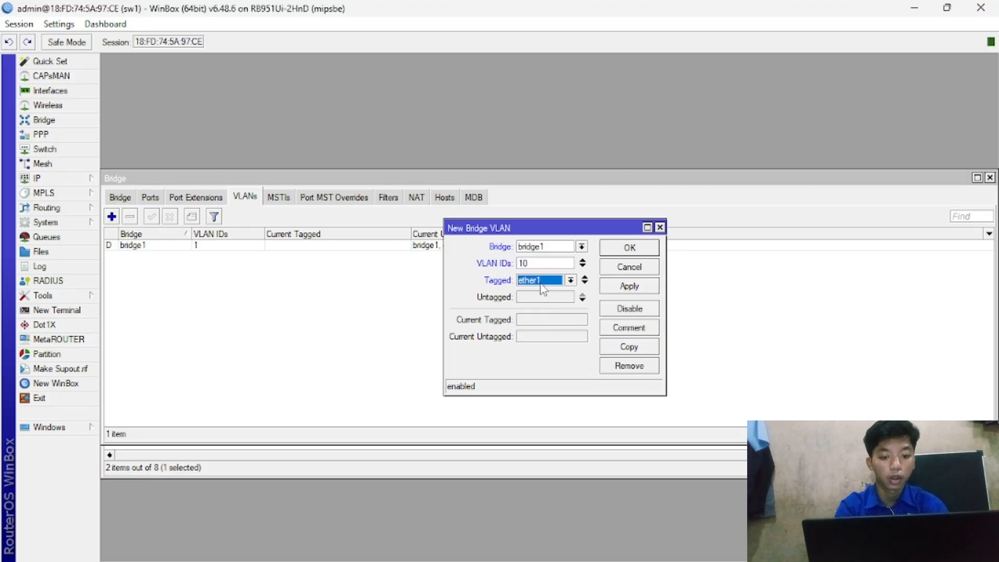
left_click(574, 283)
Consult the topology image, set ether3 and wlan1 as untagged ports of the VLAN 10 entry, and save it
left_click(633, 556)
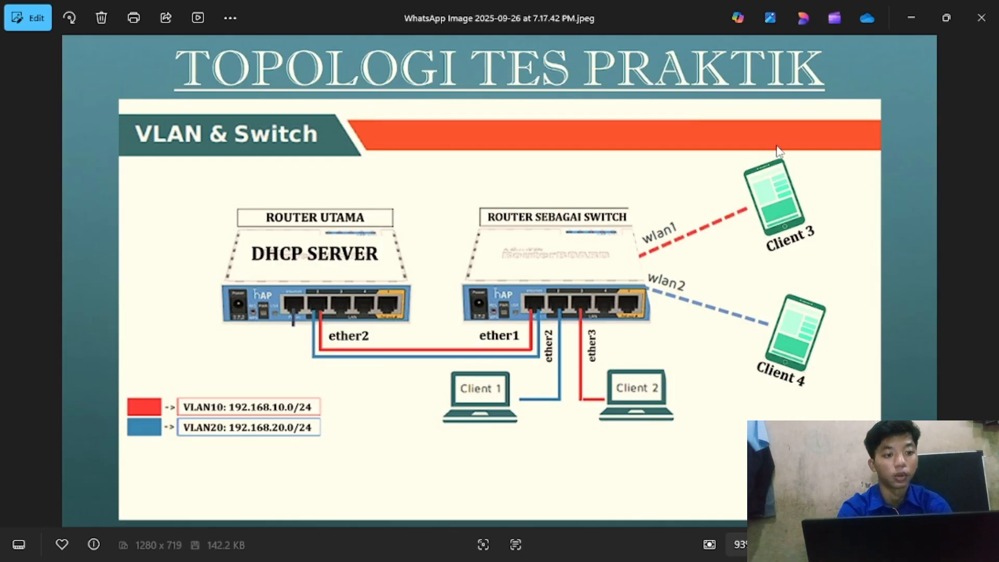
left_click(901, 32)
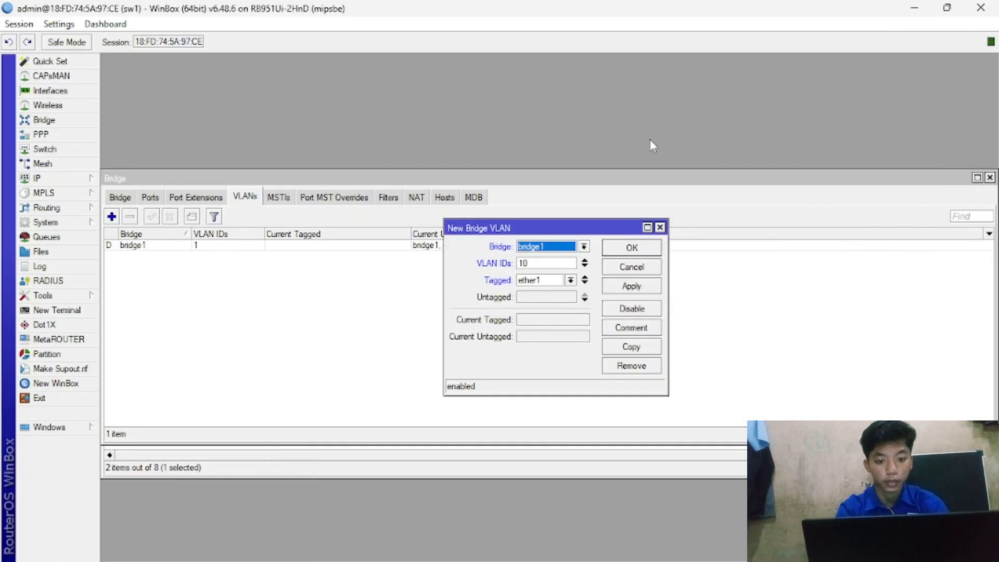
left_click(552, 302)
left_click(552, 302)
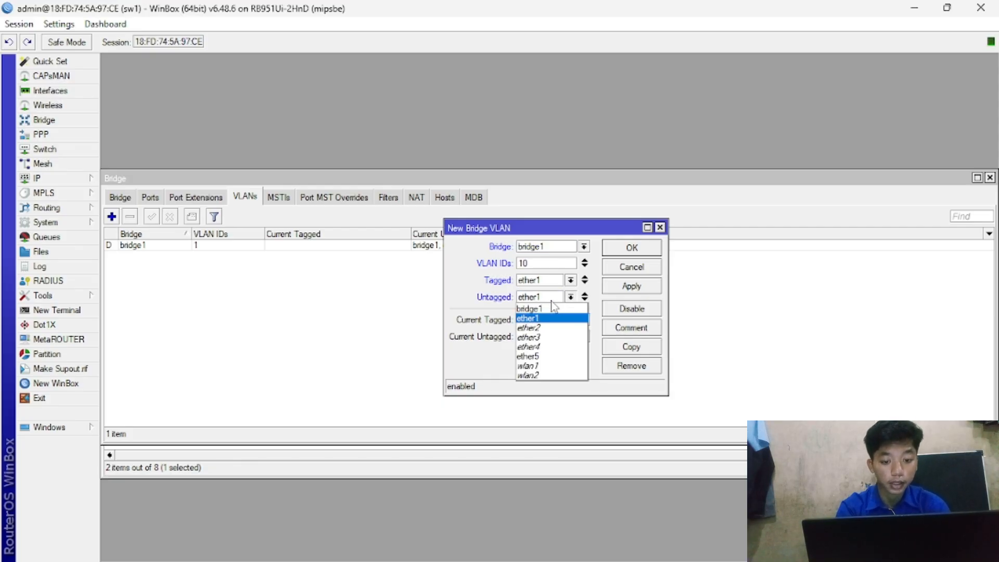
left_click(551, 338)
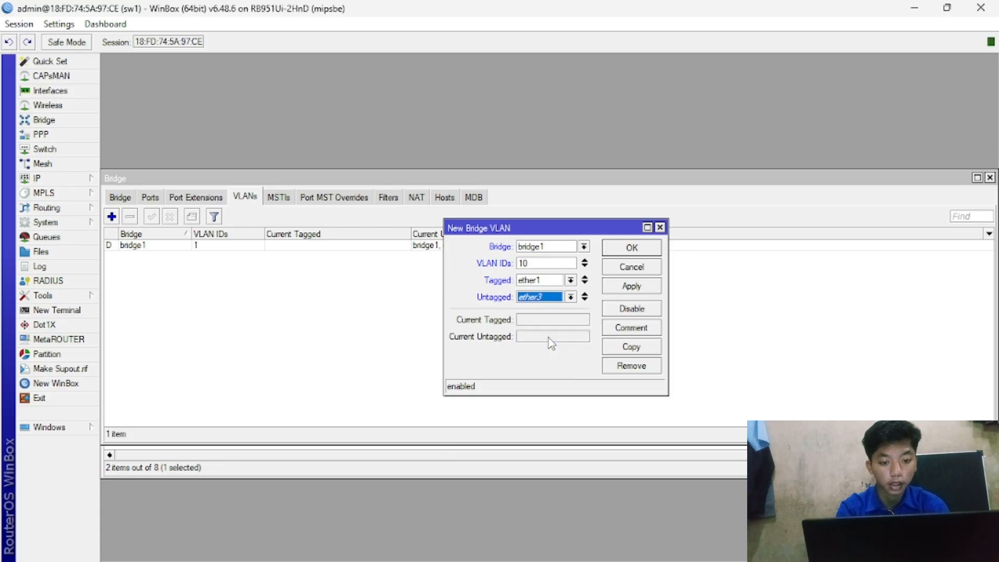
left_click(585, 300)
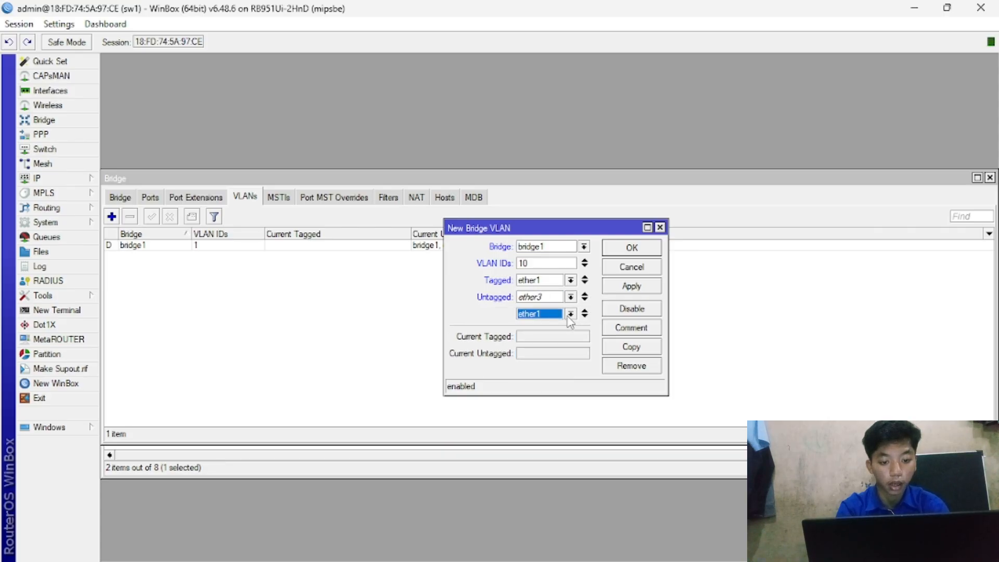
left_click(571, 314)
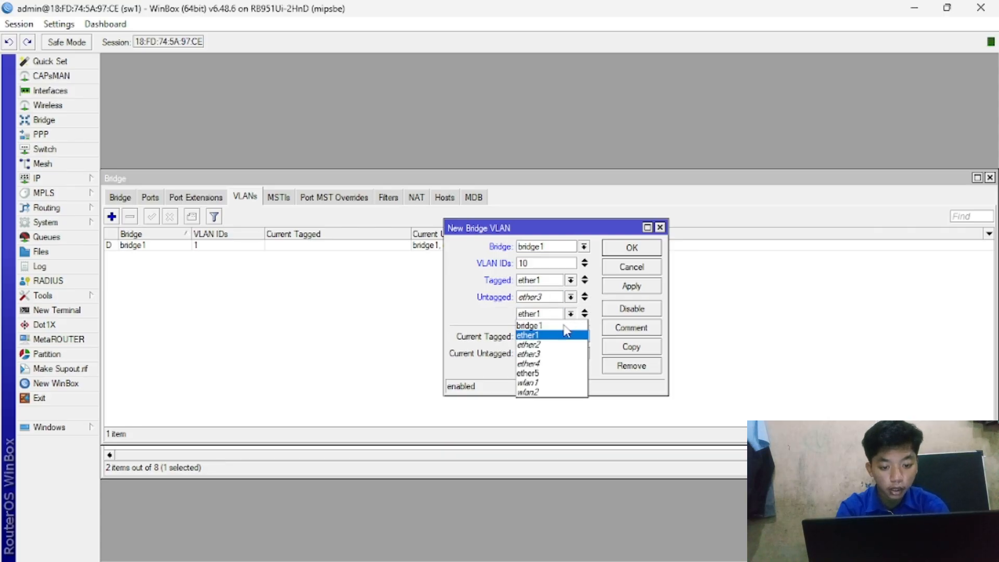
left_click(551, 383)
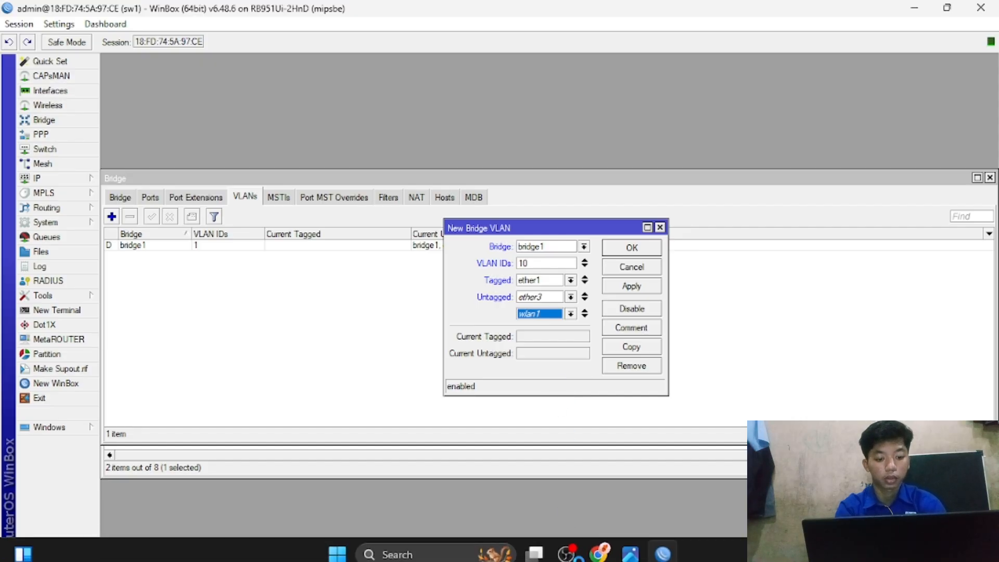
left_click(631, 545)
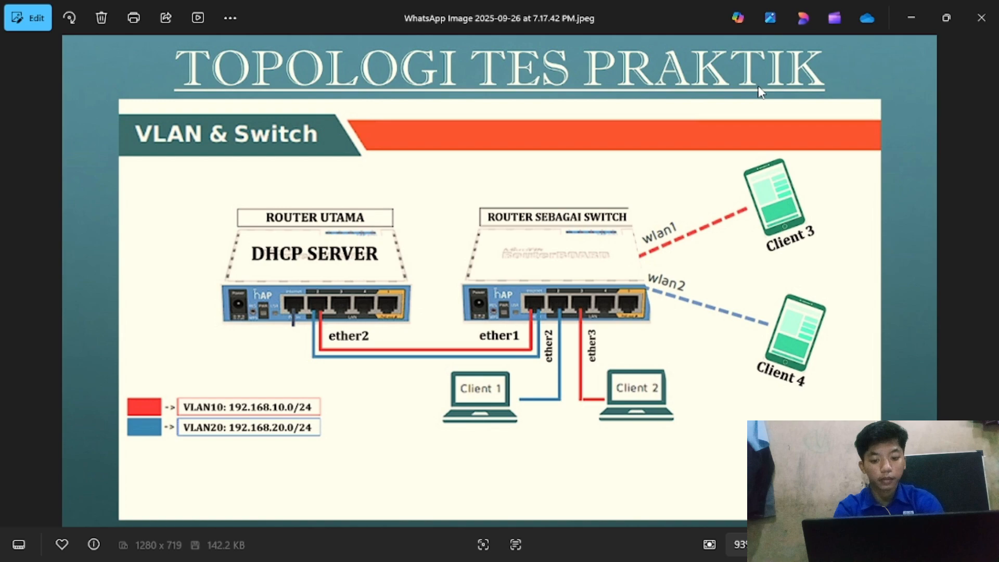
left_click(900, 22)
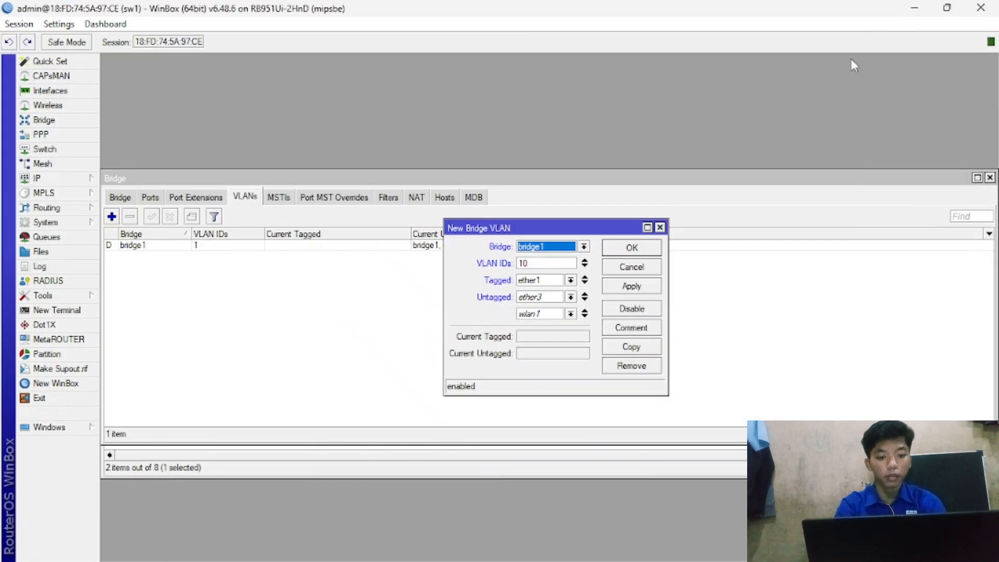
left_click(644, 247)
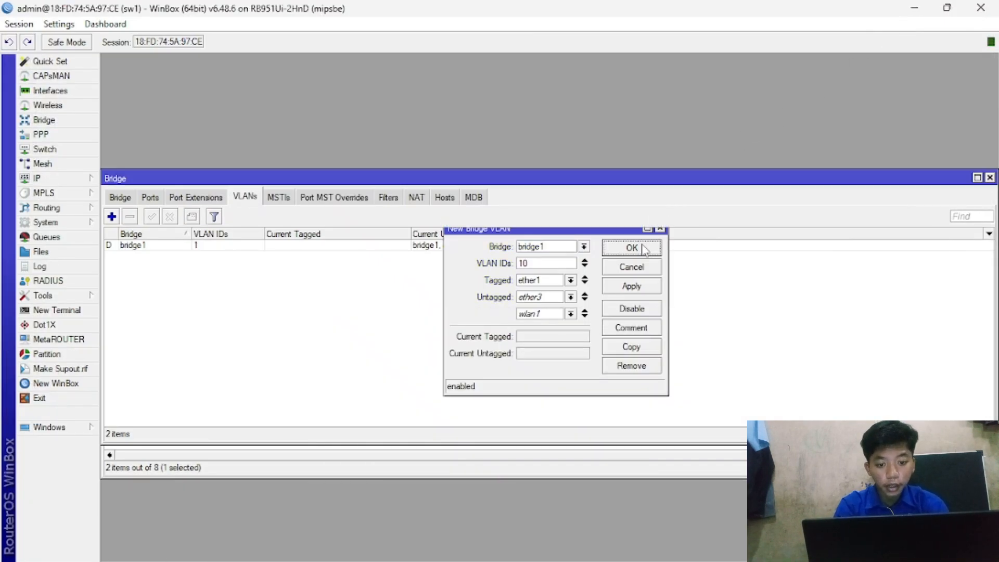
Start another bridge VLAN entry on bridge1 with VLAN ID 20 and ether1 as the tagged port
left_click(111, 216)
left_click(542, 265)
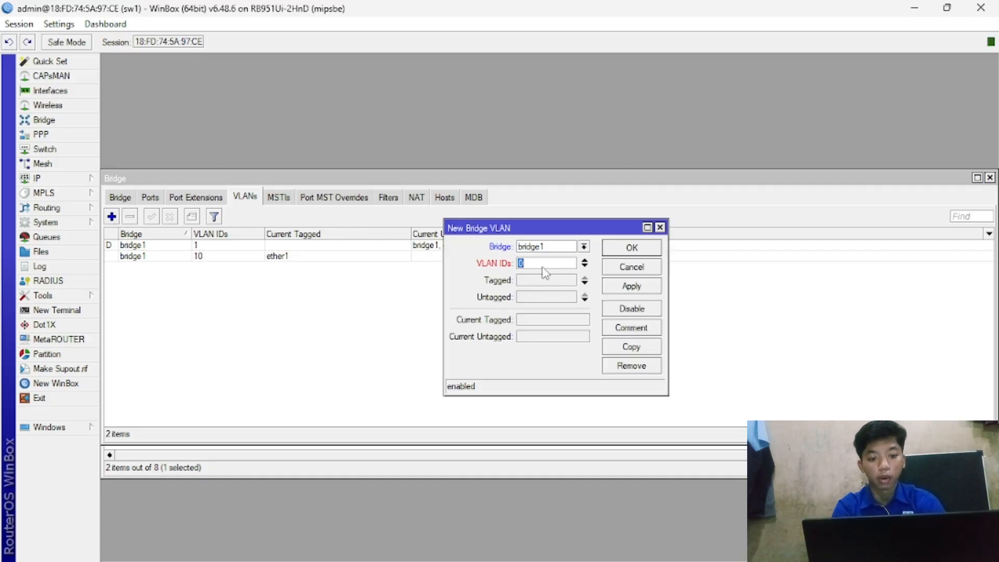
type("20")
left_click(542, 280)
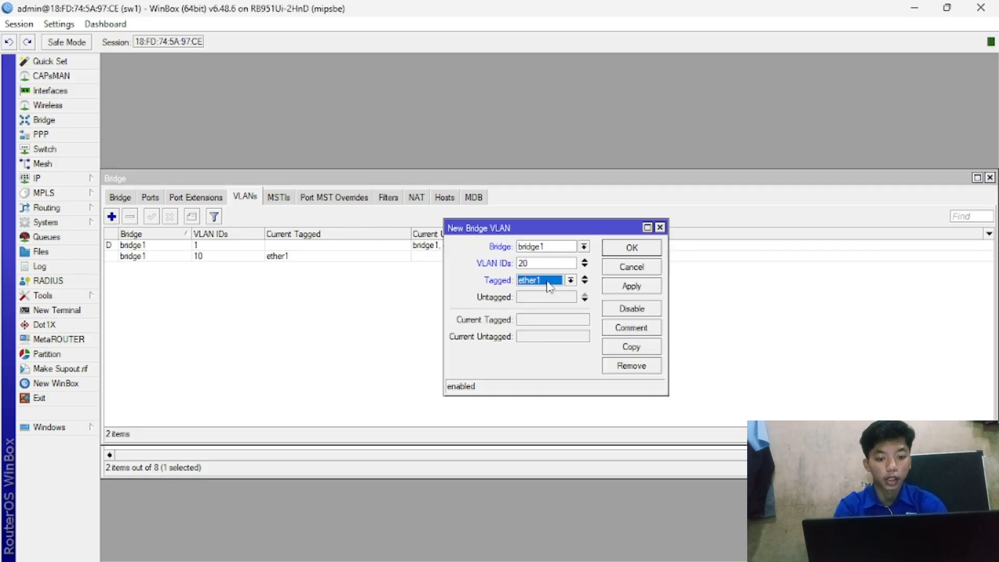
Set ether2 and wlan2 as untagged ports of the VLAN 20 entry and save it
left_click(551, 297)
left_click(571, 296)
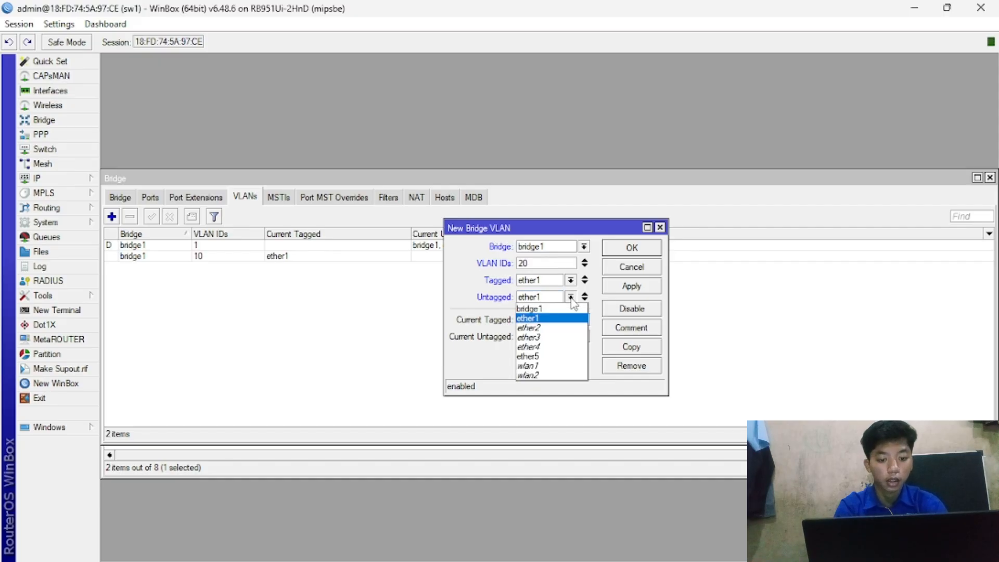
left_click(558, 337)
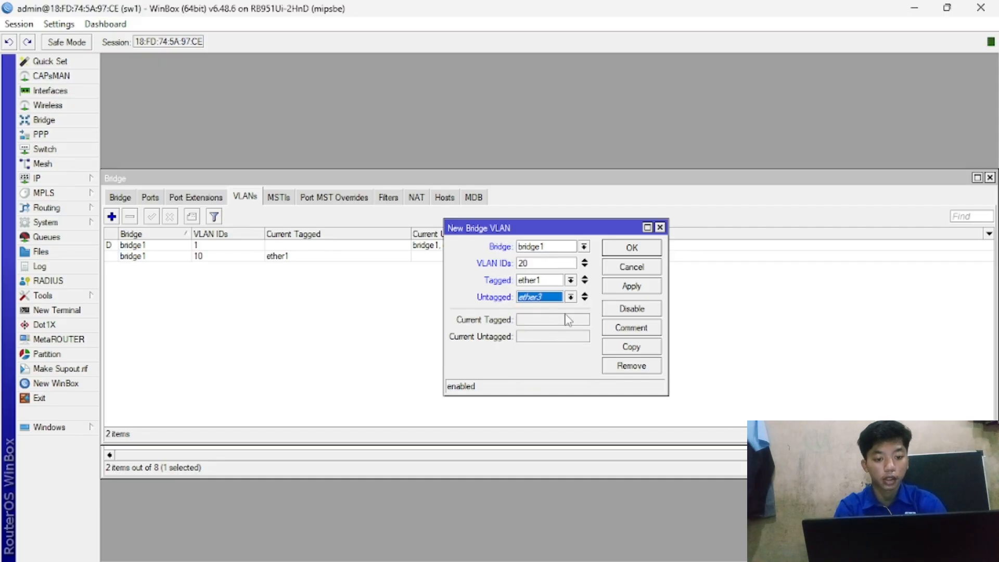
left_click(571, 298)
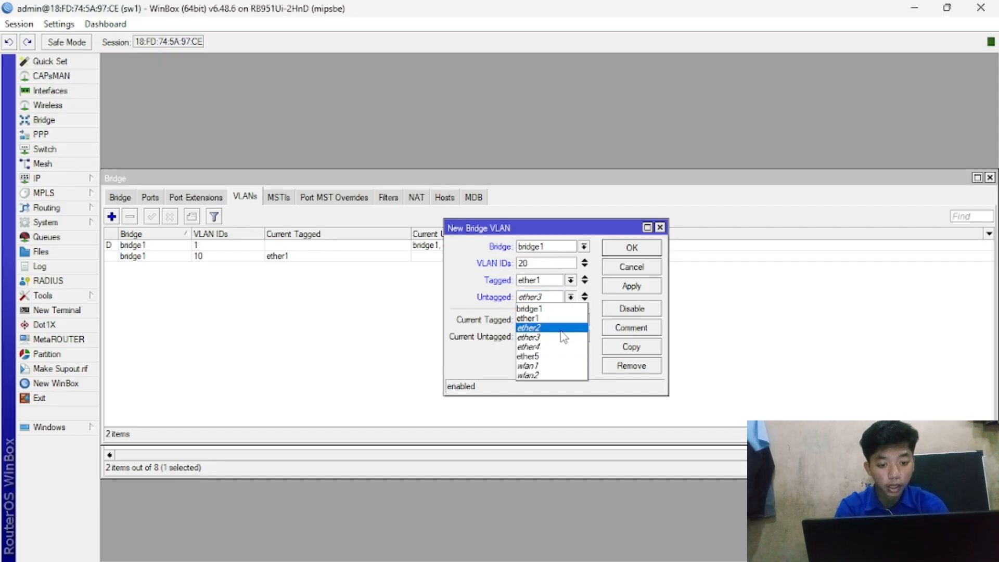
left_click(561, 331)
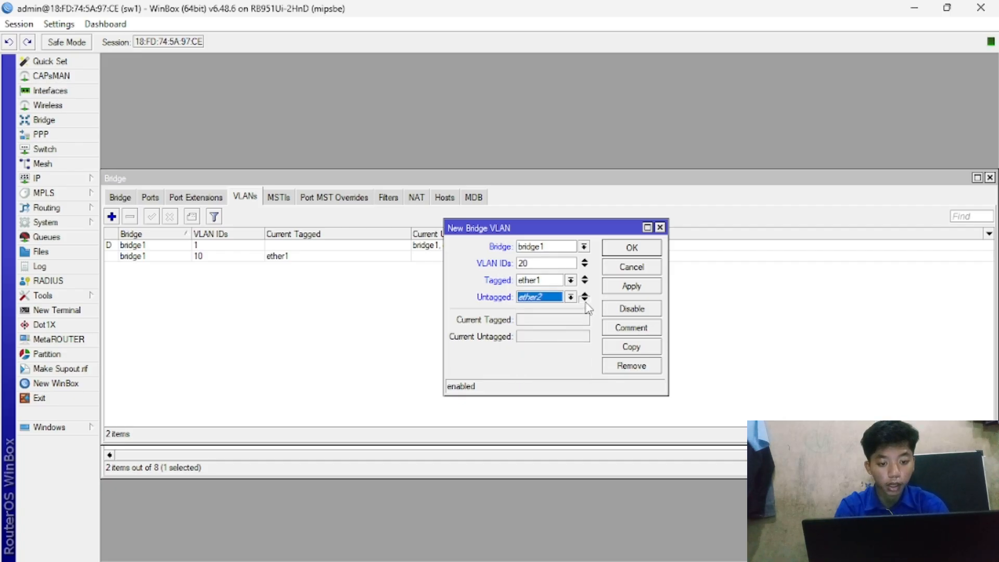
left_click(585, 300)
left_click(570, 314)
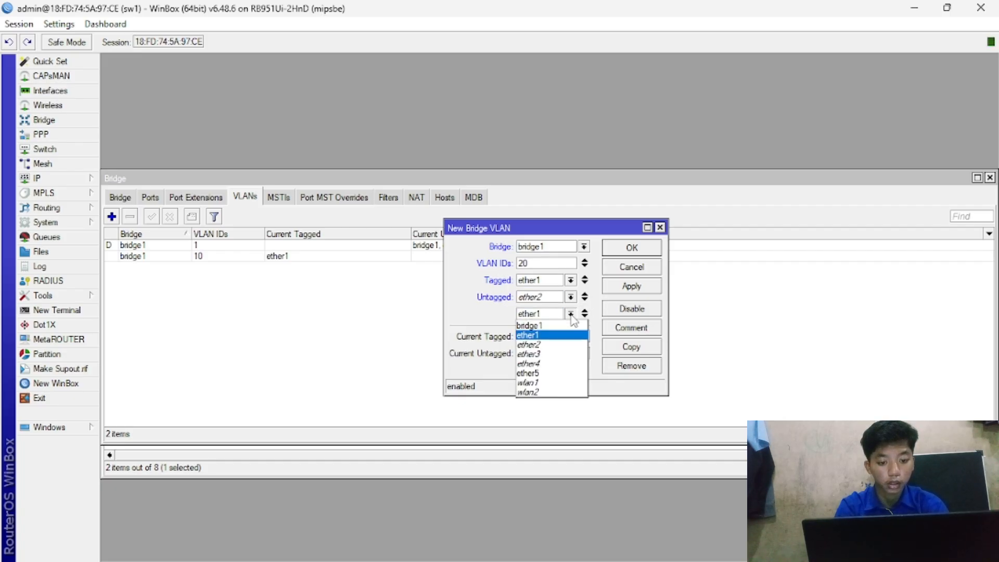
left_click(543, 393)
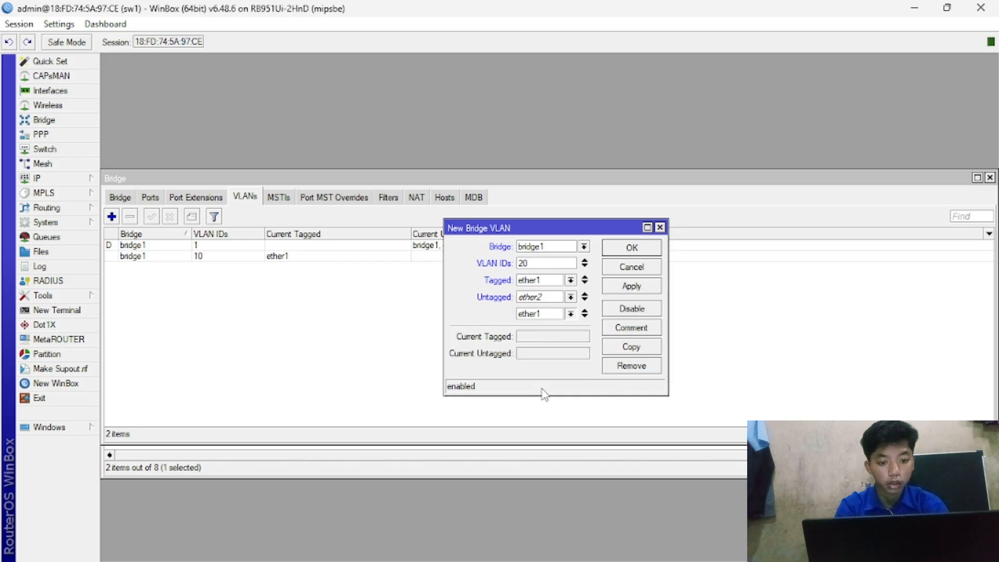
left_click(632, 248)
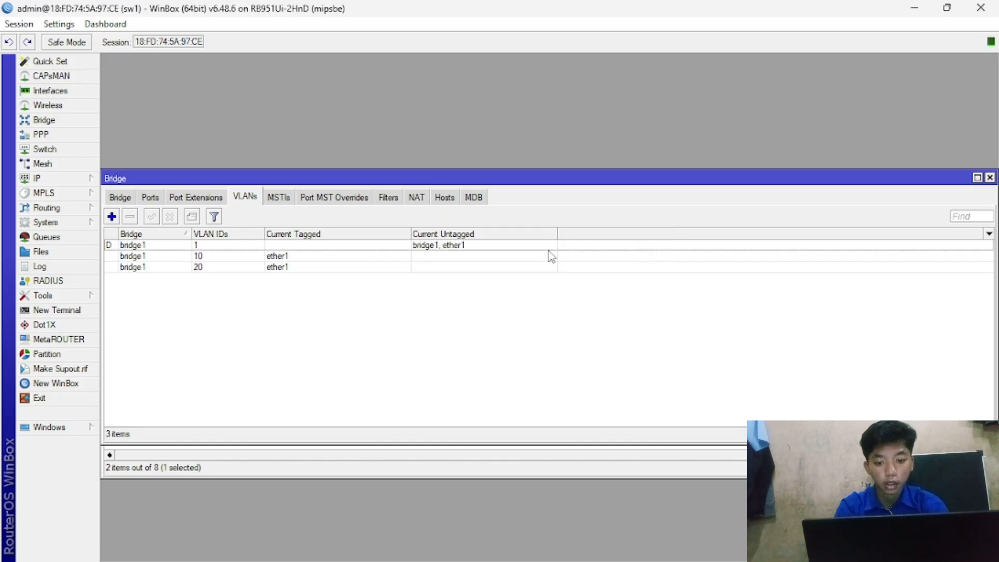
Review the tagged and untagged ports in the saved bridge VLAN entries 10 and 20
double_click(395, 257)
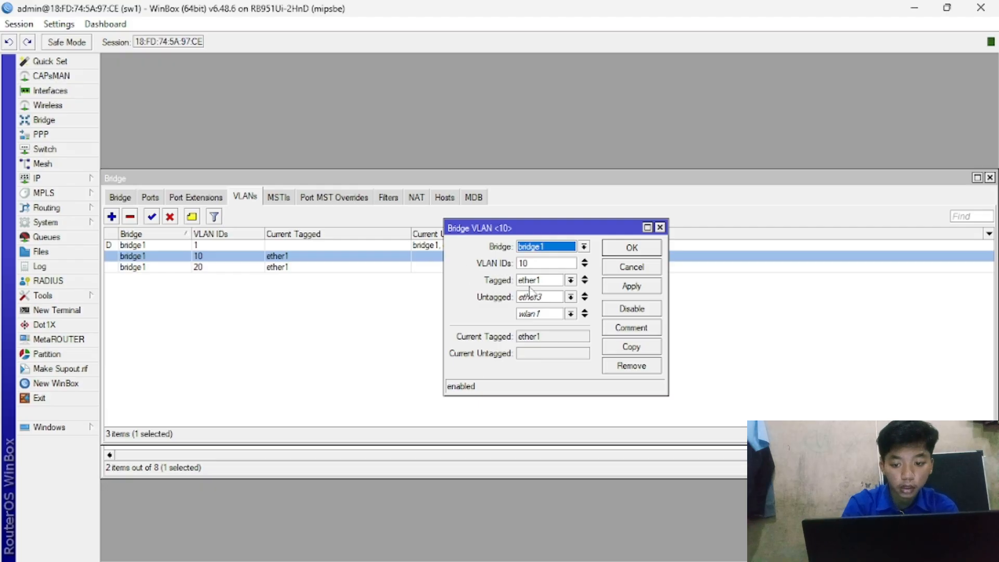
double_click(348, 269)
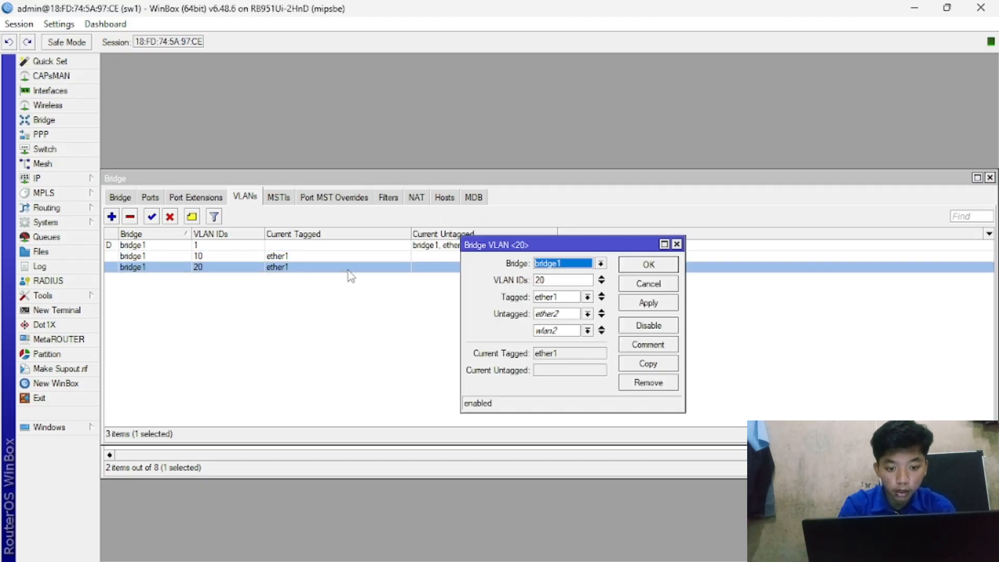
left_click(639, 270)
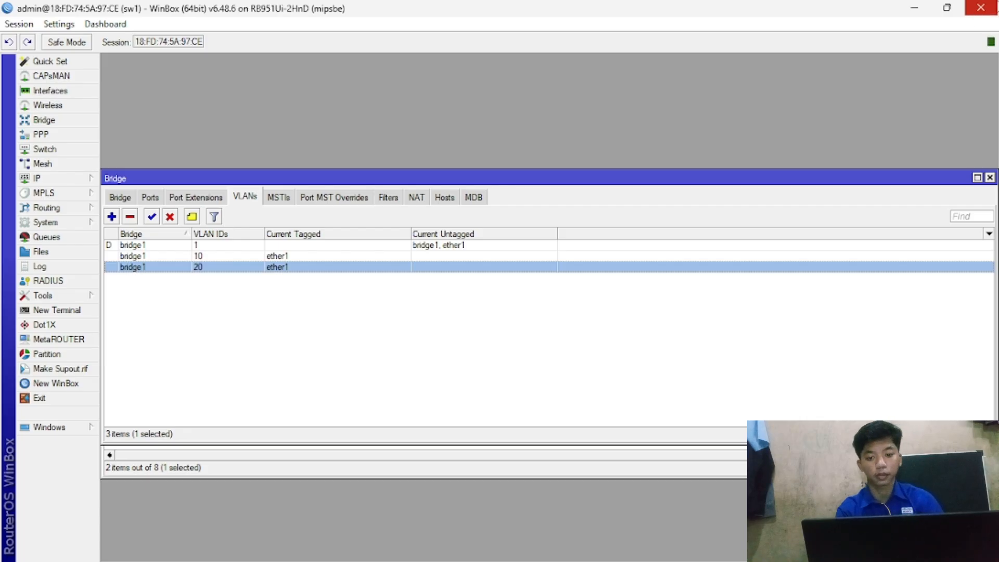
Close the sw1 session and connect to the neighboring router whose identity is RouterOS
left_click(981, 8)
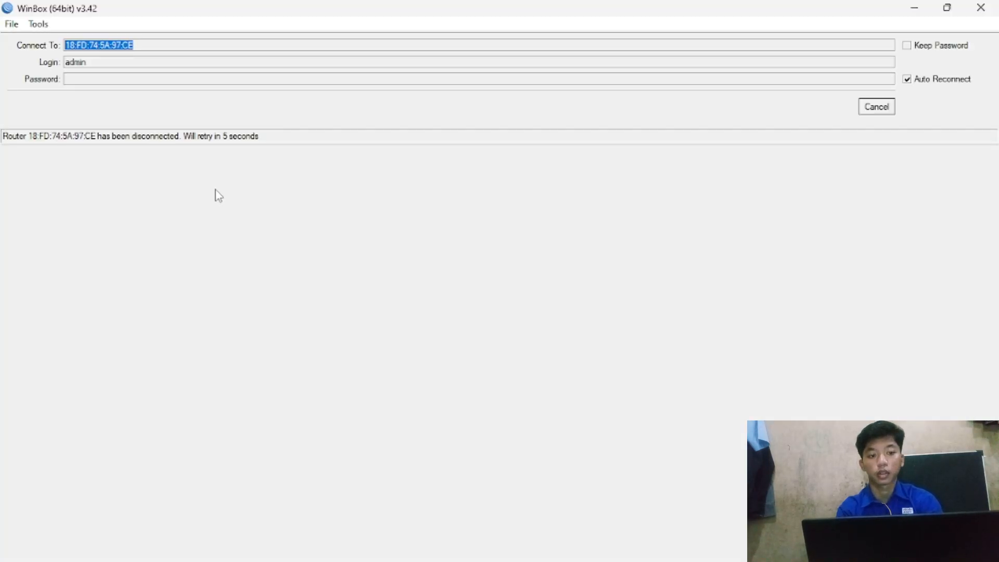
left_click(880, 108)
left_click(46, 178)
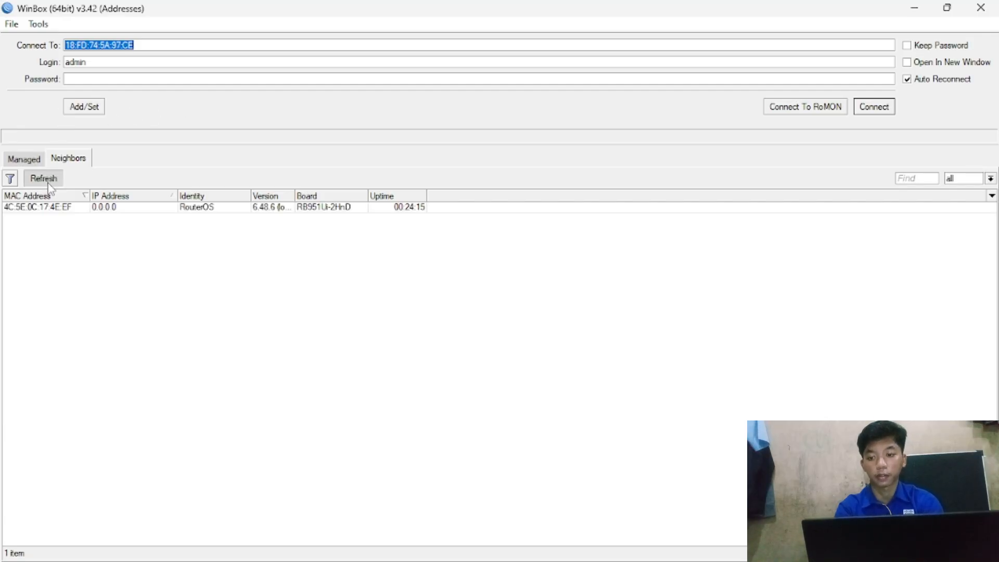
left_click(46, 208)
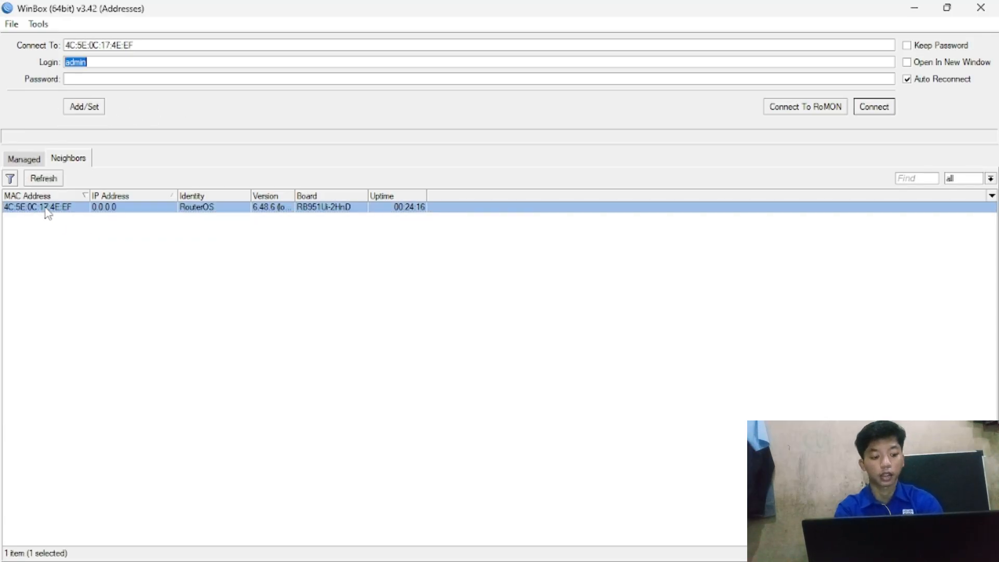
double_click(48, 208)
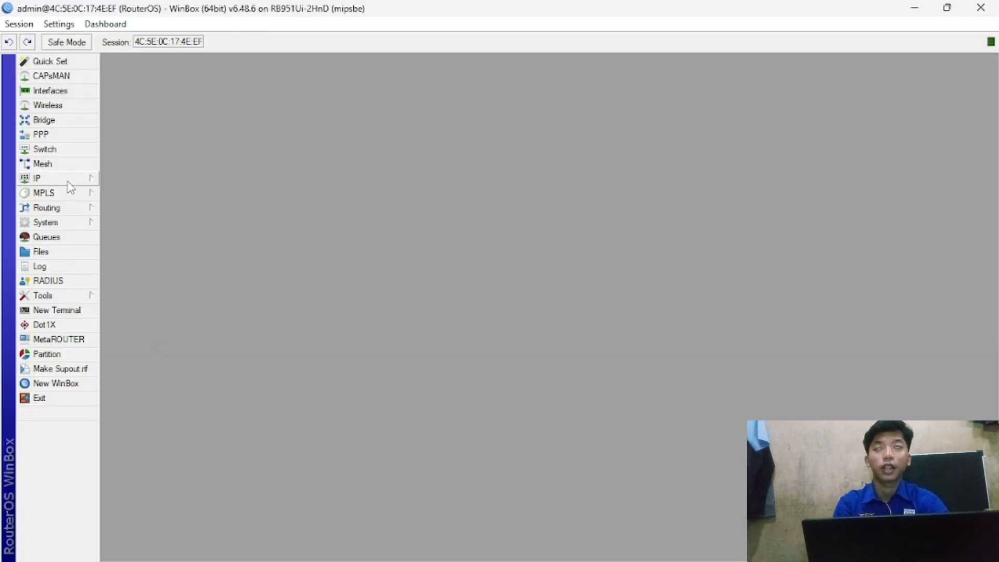
left_click(78, 225)
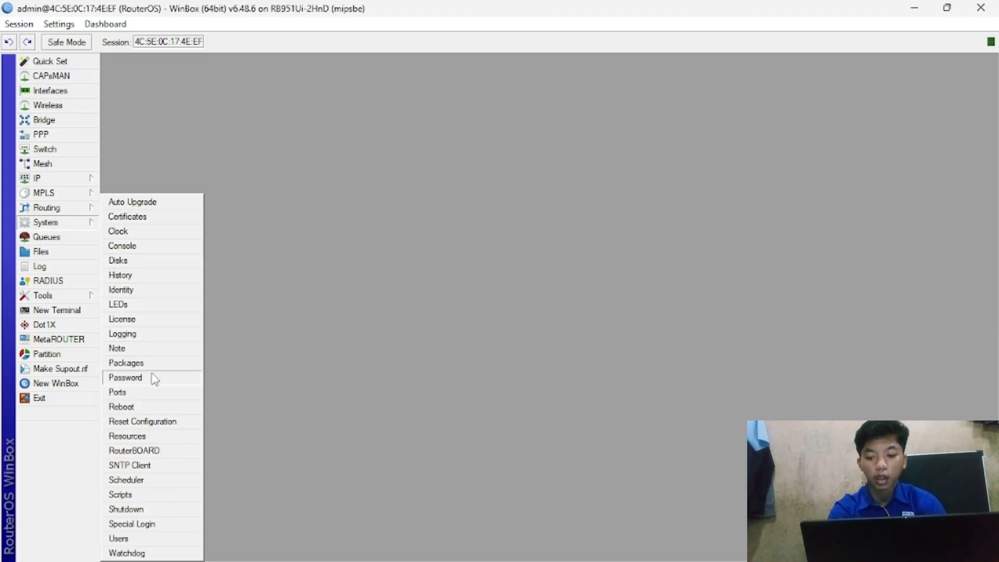
left_click(169, 431)
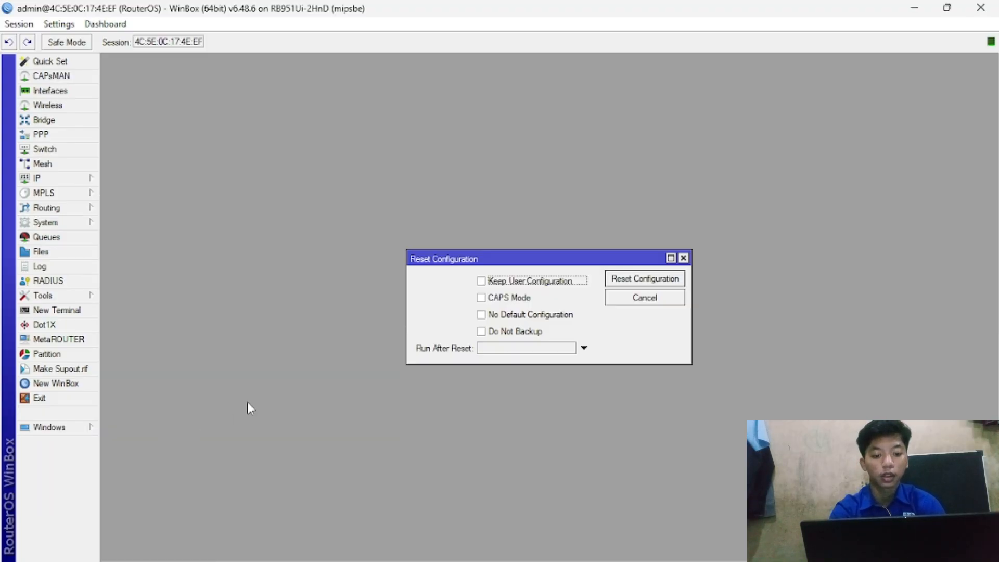
left_click(517, 316)
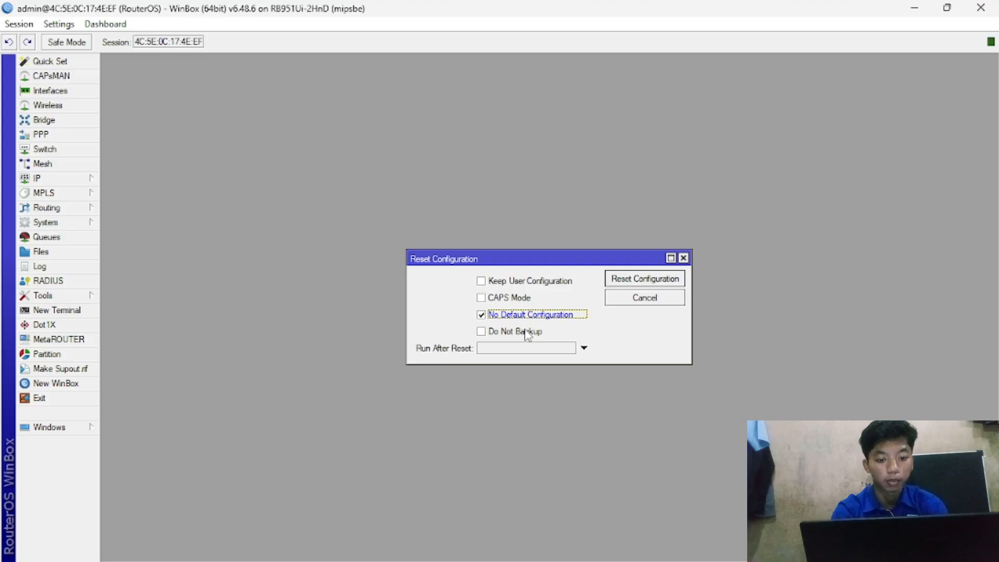
left_click(527, 330)
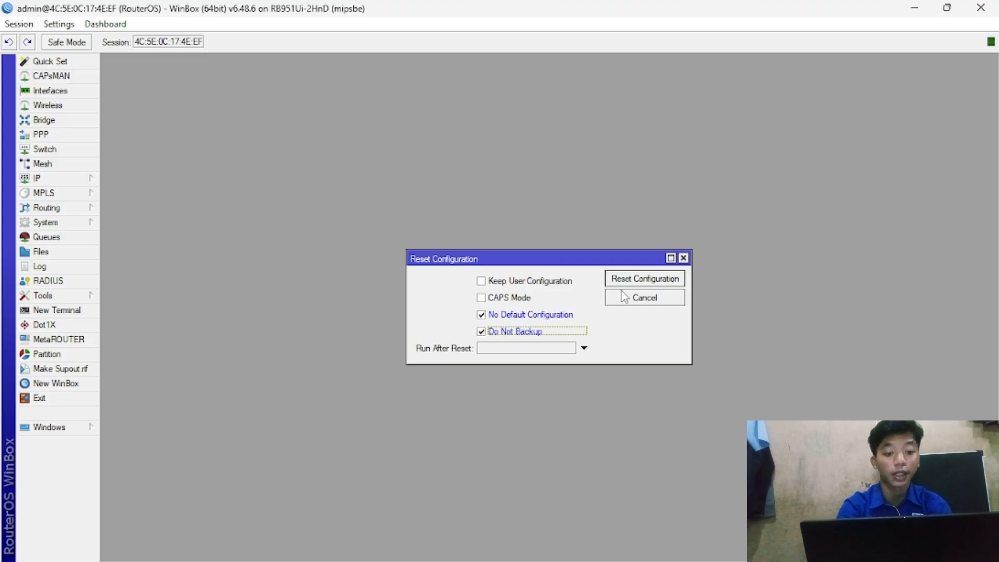
left_click(684, 258)
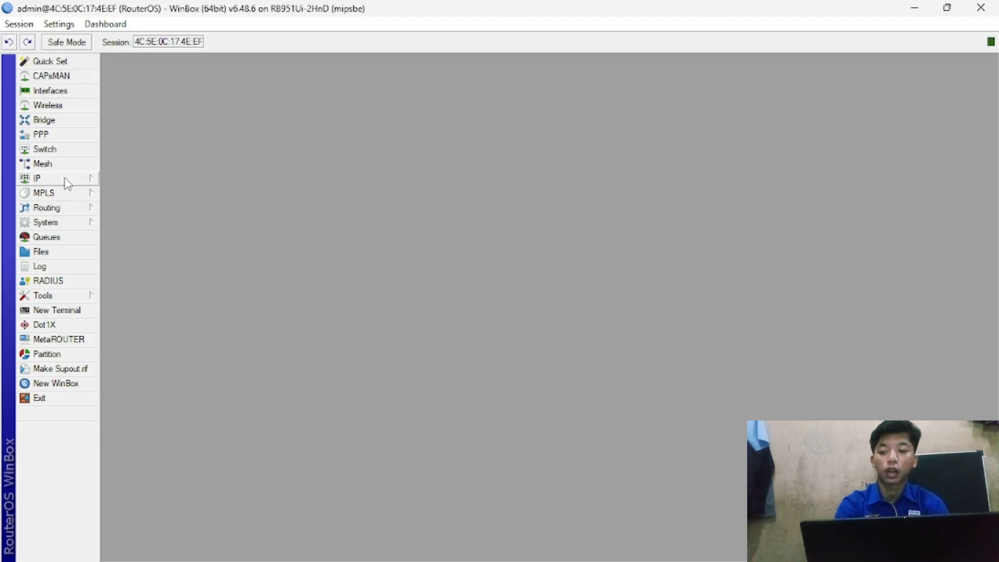
Set the router's system identity to server
left_click(58, 223)
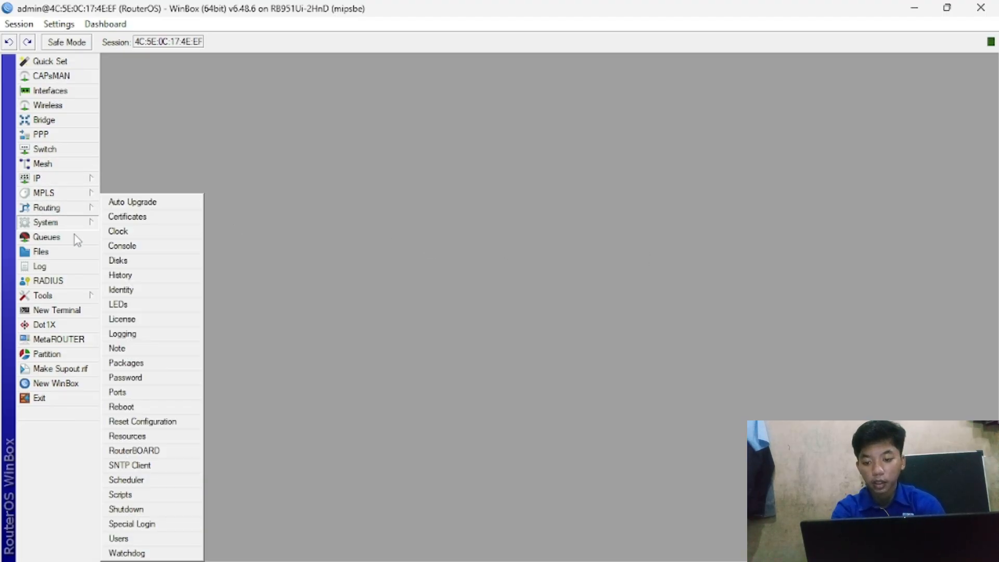
left_click(138, 289)
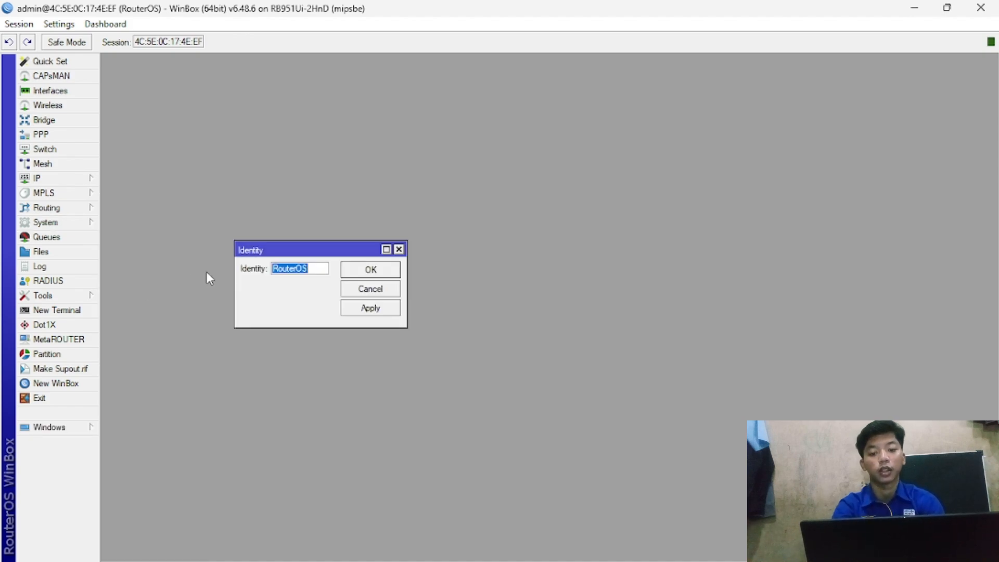
type("server")
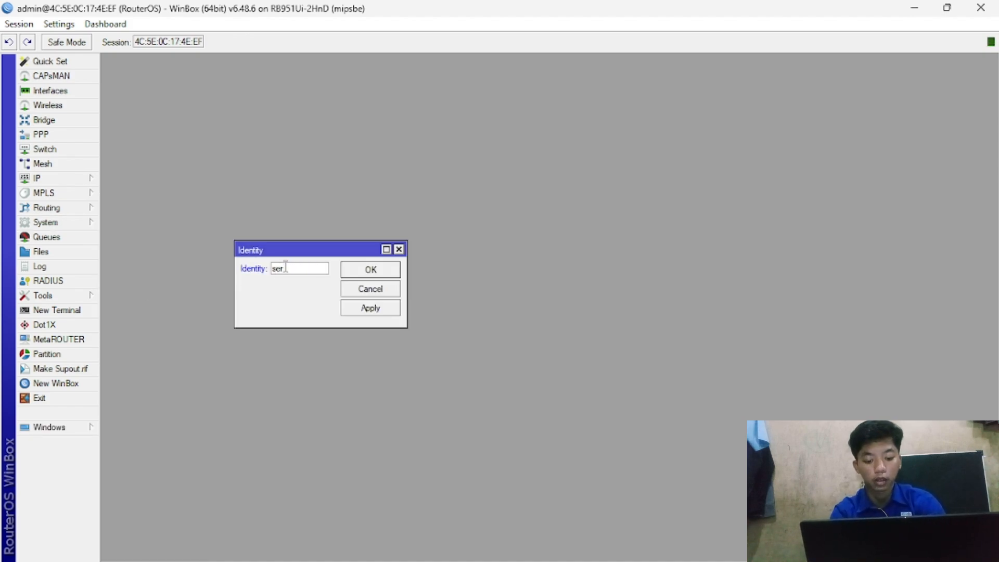
left_click(383, 271)
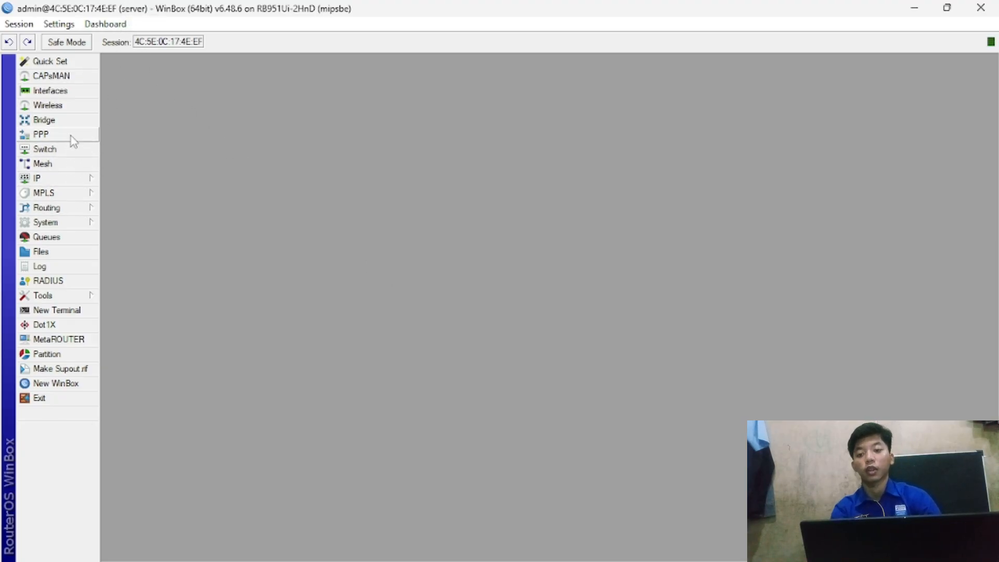
Create a VLAN interface named vlan10 with VLAN ID 10 on ether2, checking the topology image for the port
left_click(67, 92)
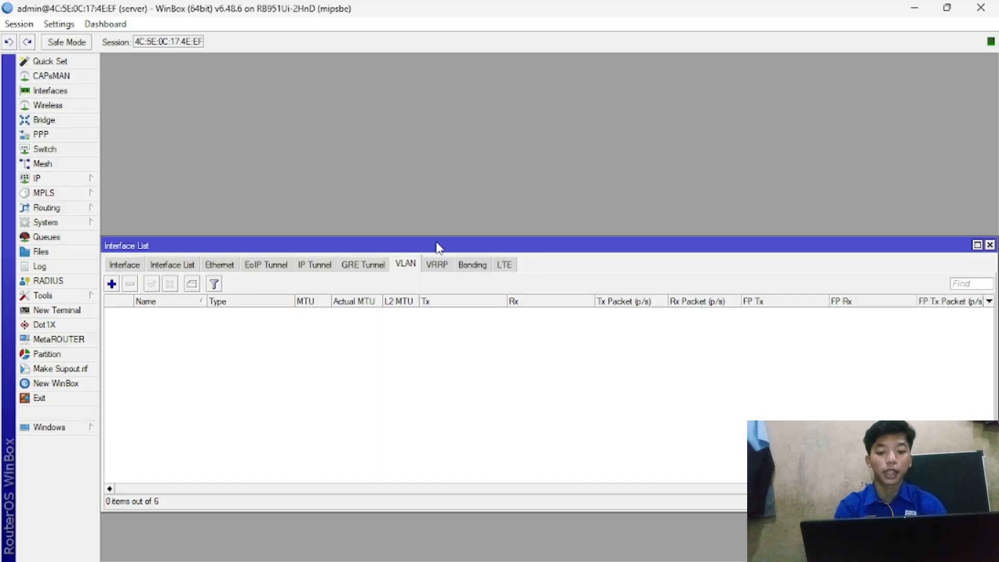
left_click_drag(437, 246, 432, 140)
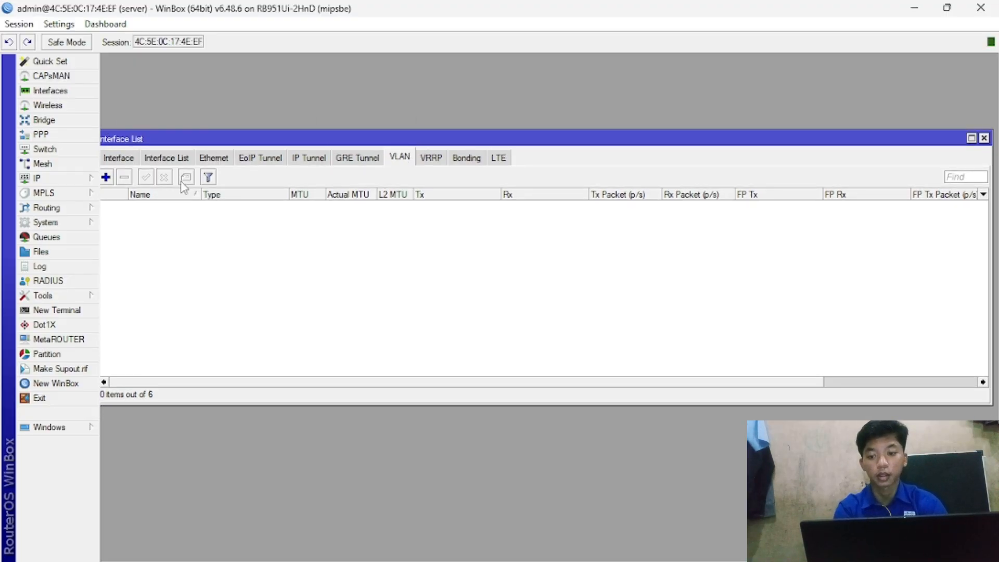
left_click(106, 178)
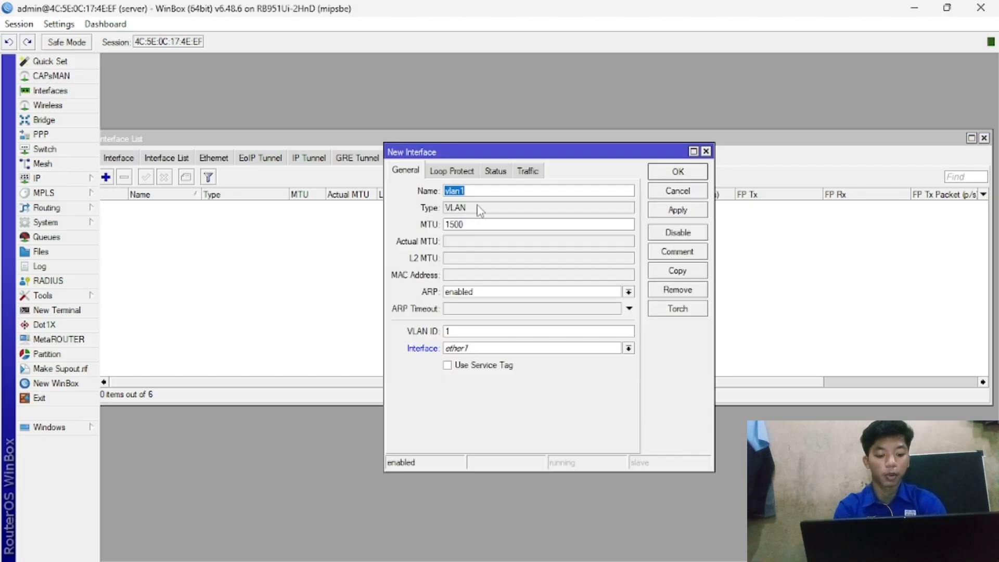
type("vlan10")
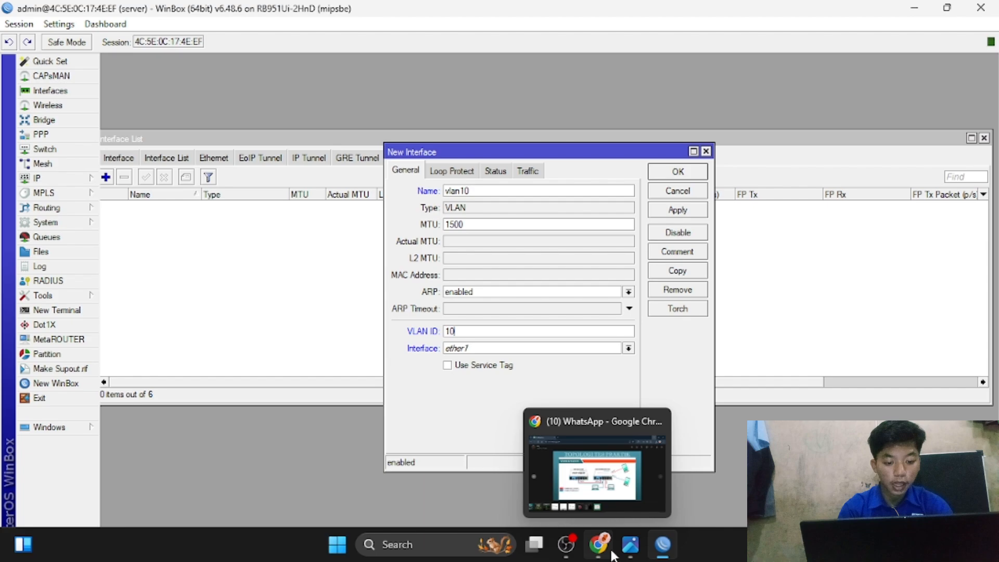
mouse_move(630, 544)
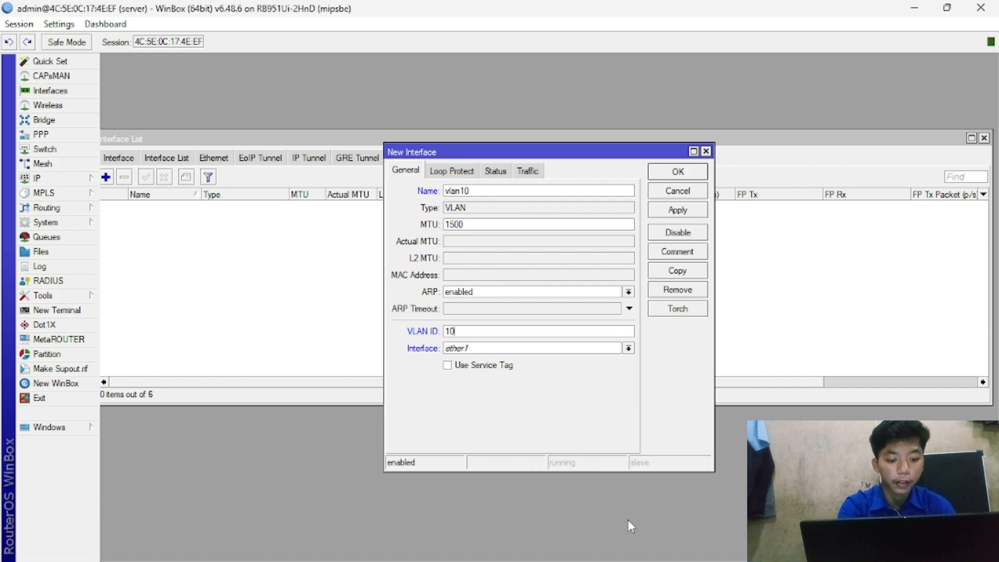
left_click(631, 548)
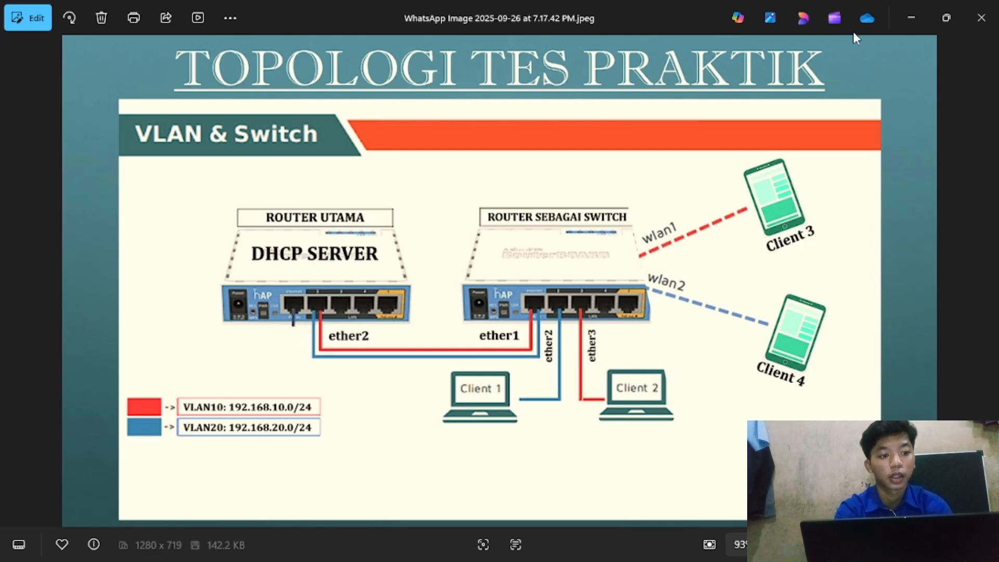
left_click(912, 16)
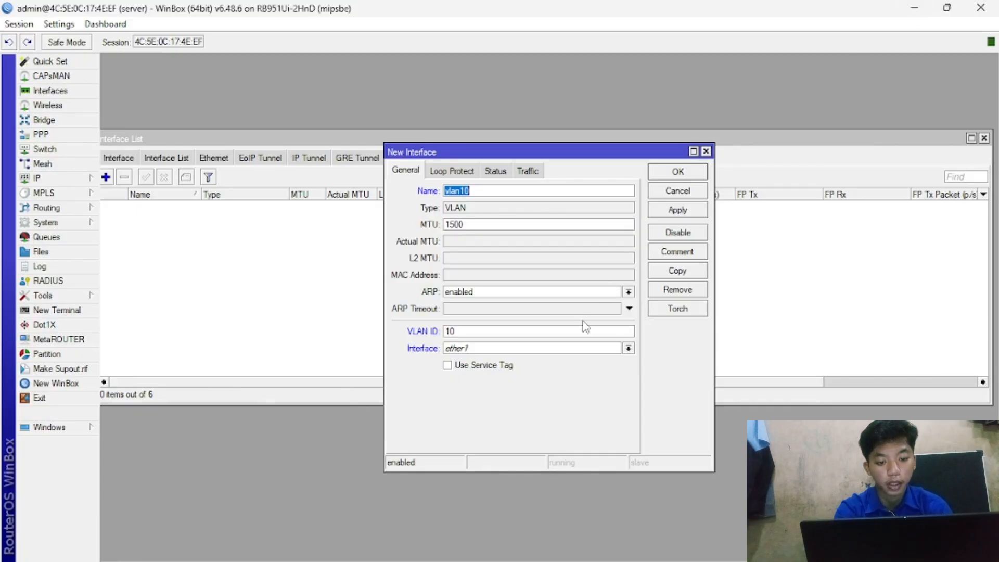
left_click(590, 348)
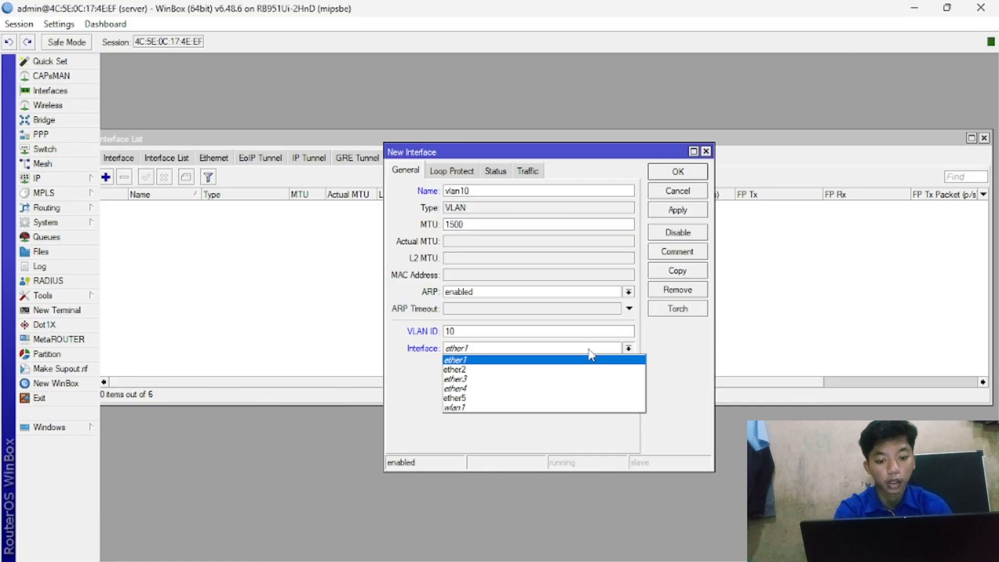
left_click(553, 370)
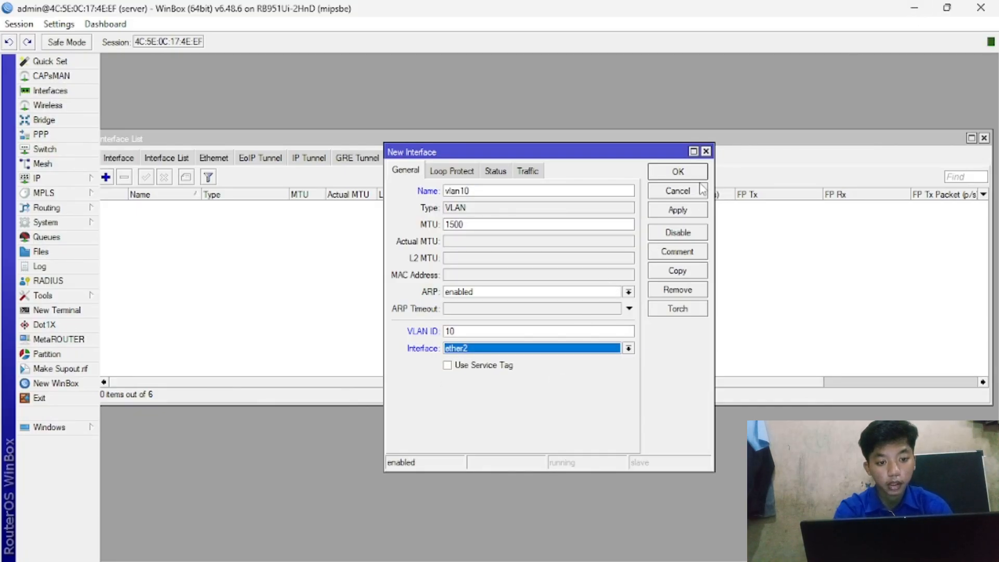
left_click(677, 171)
Create a second VLAN interface named vlan20 with VLAN ID 20 on ether2
left_click(106, 177)
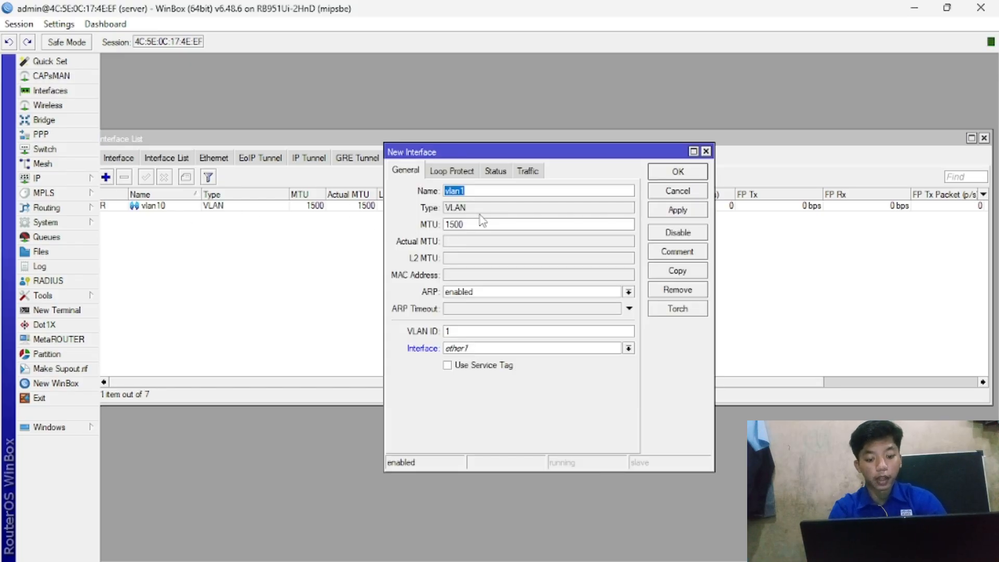
type("vlan20")
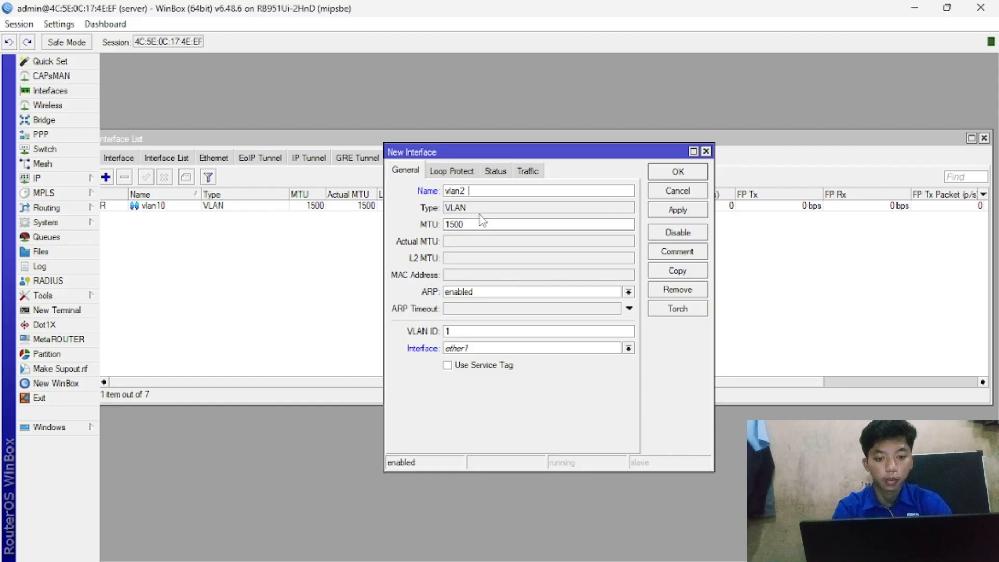
left_click(520, 332)
key("BackSpace")
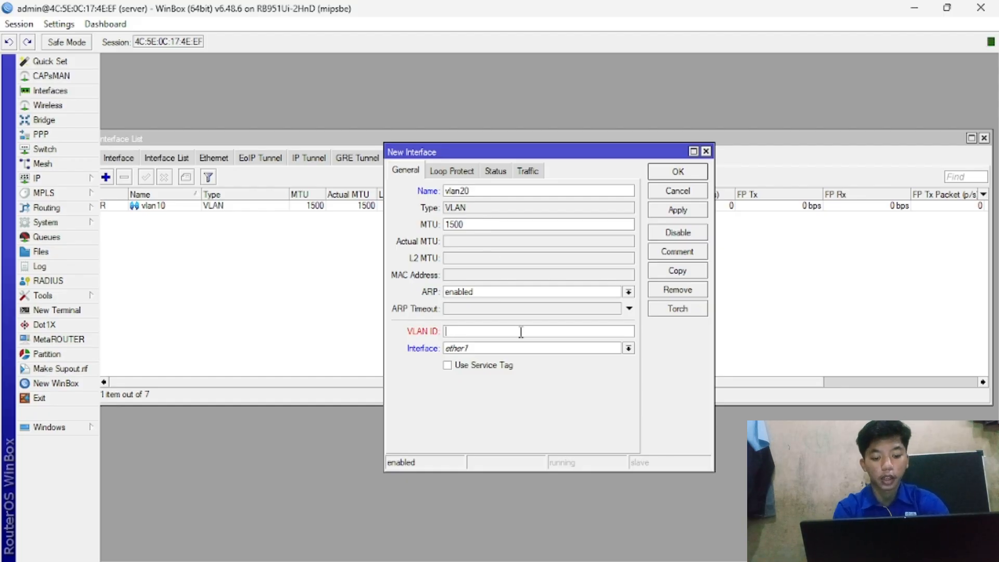
type("20")
left_click(540, 348)
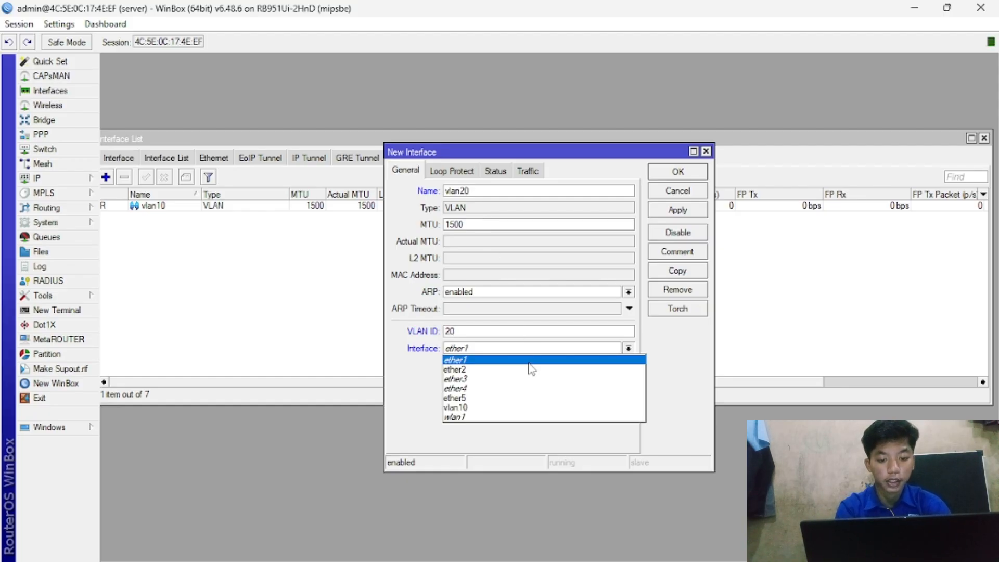
left_click(531, 369)
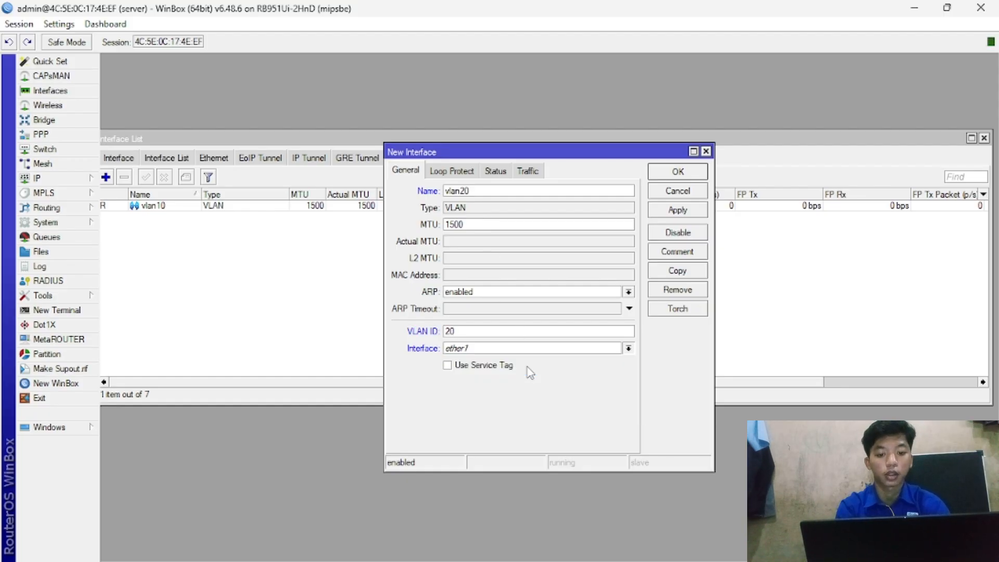
left_click(689, 173)
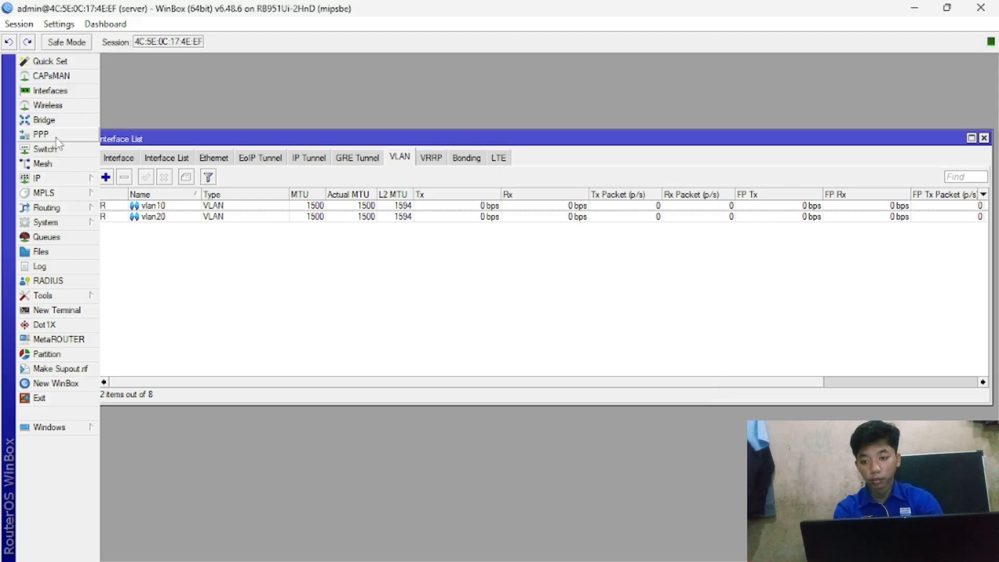
Assign the IP address 192.168.10.1/24 to the vlan10 interface, following the subnet in the topology image
left_click(56, 177)
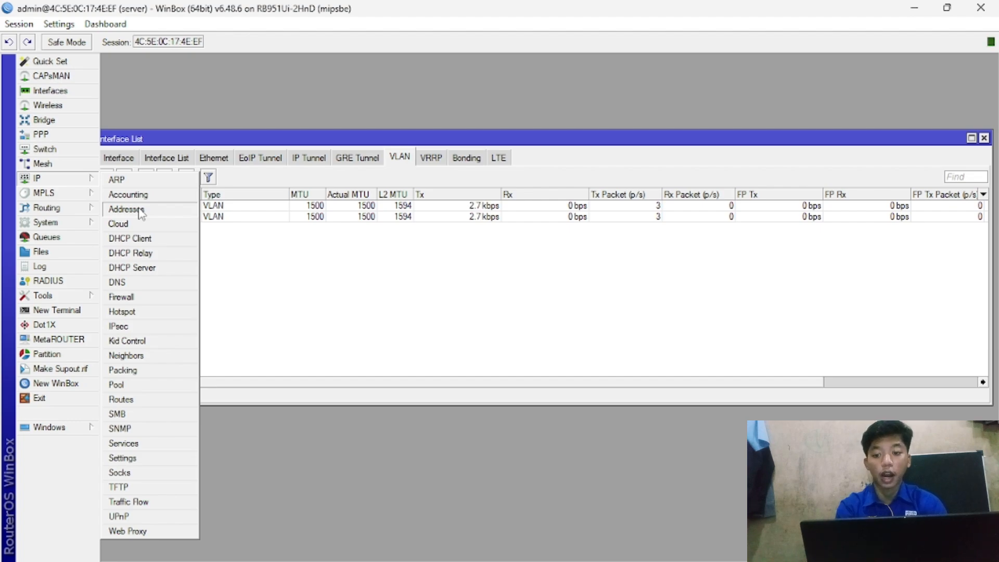
left_click(140, 211)
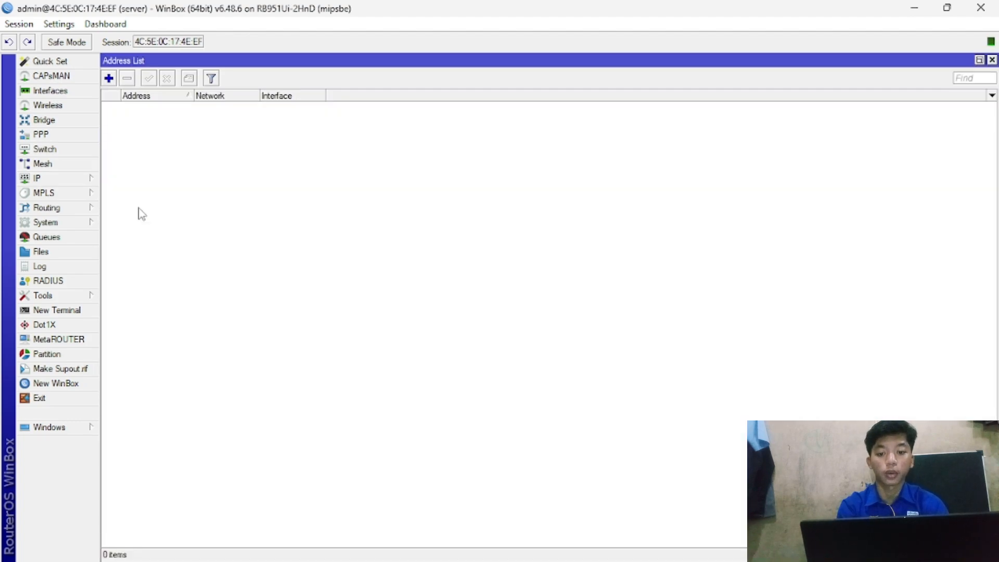
left_click(108, 78)
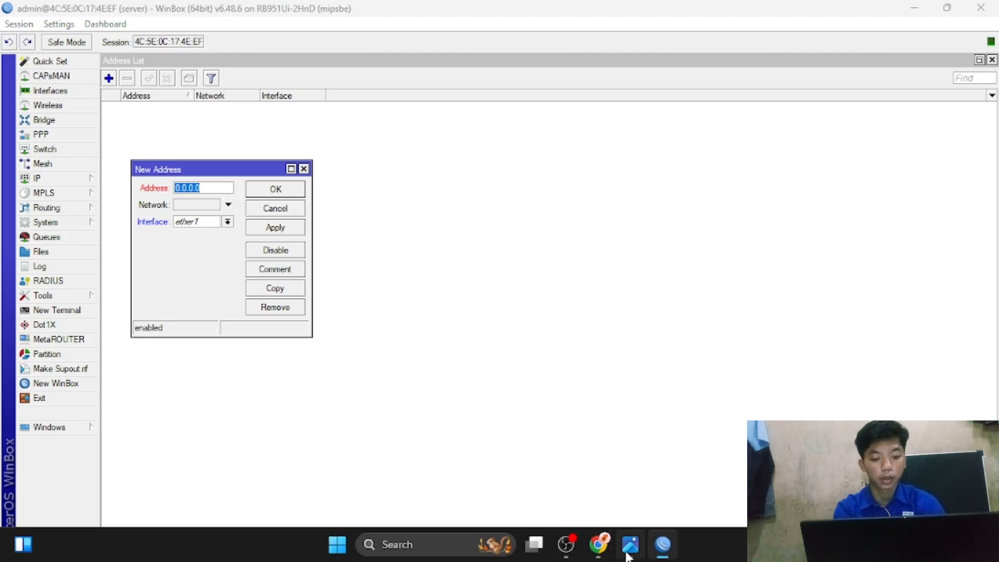
left_click(629, 549)
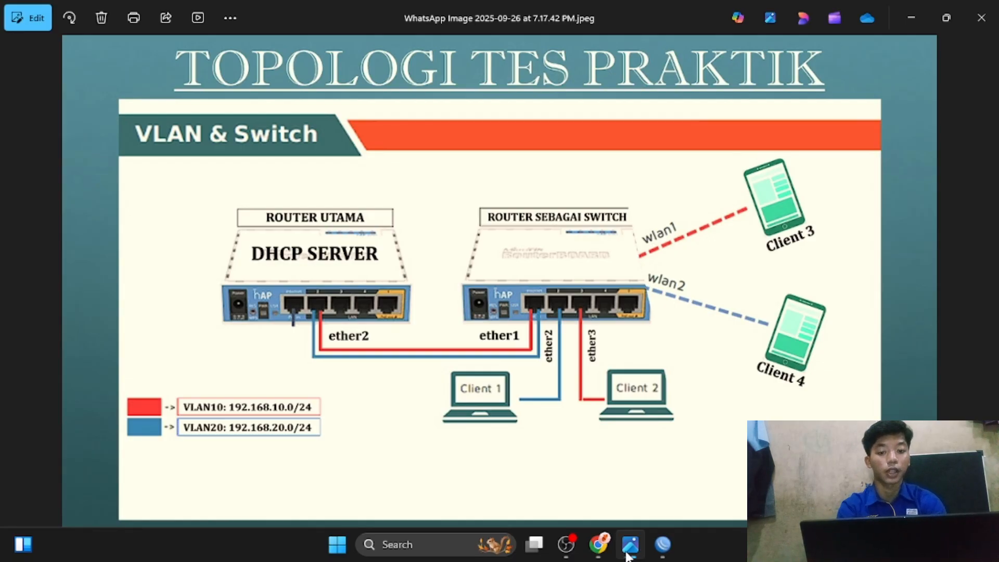
left_click(628, 552)
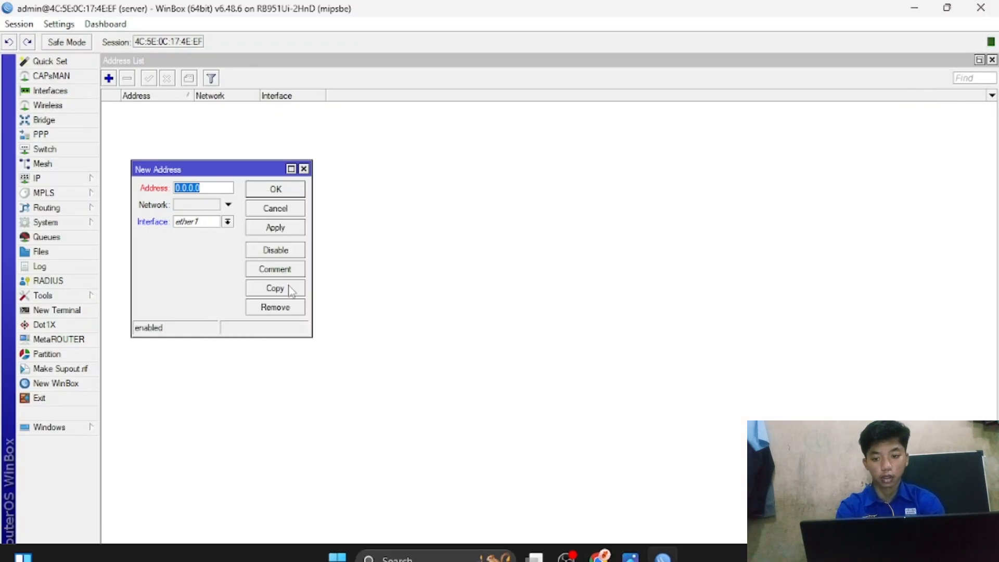
type("192.16")
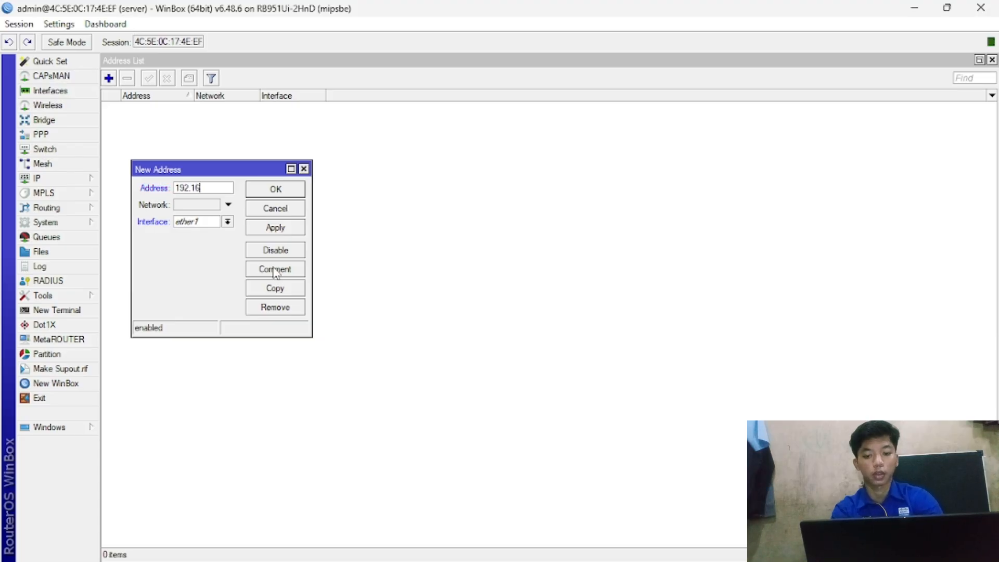
type("8.10")
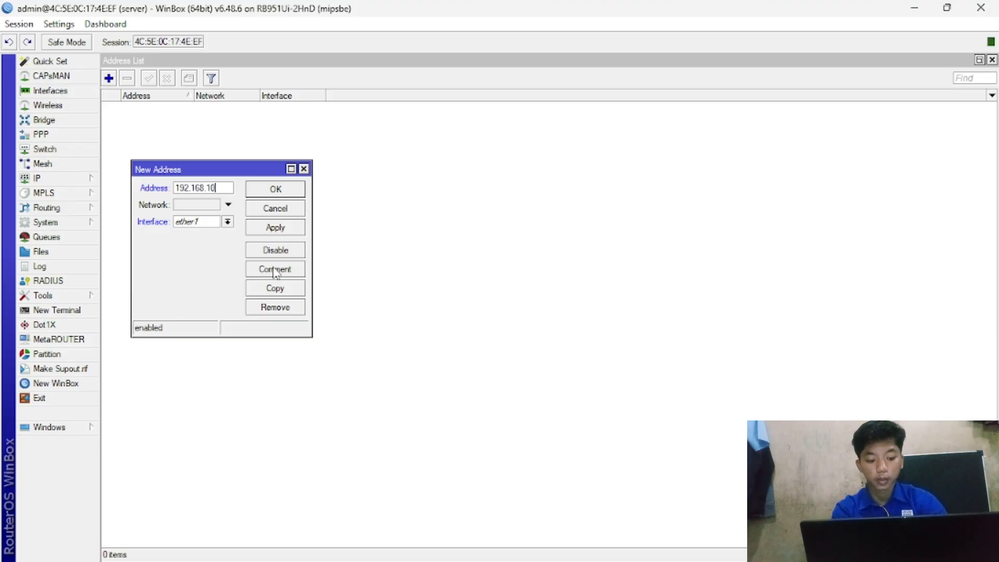
type(".1/2")
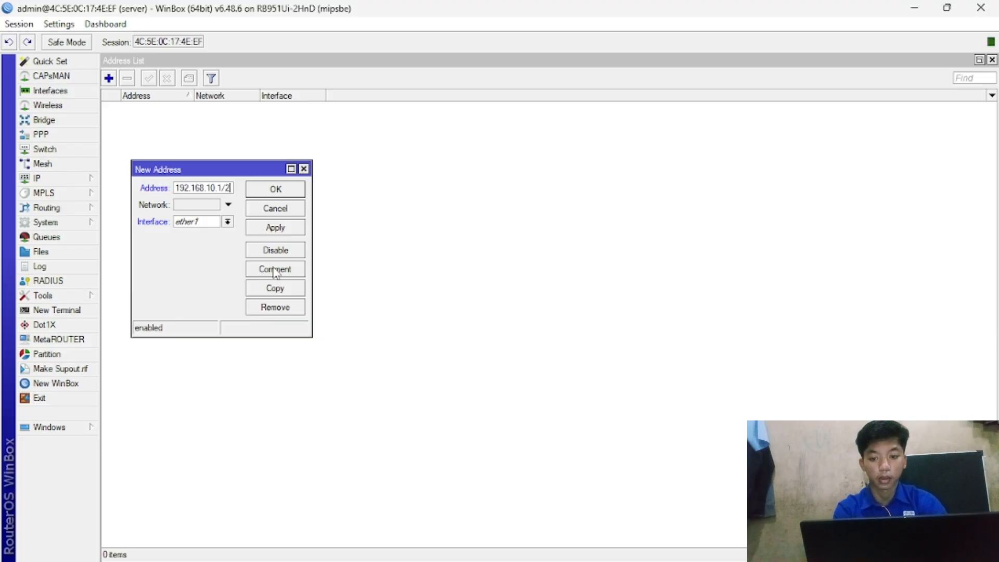
type("4")
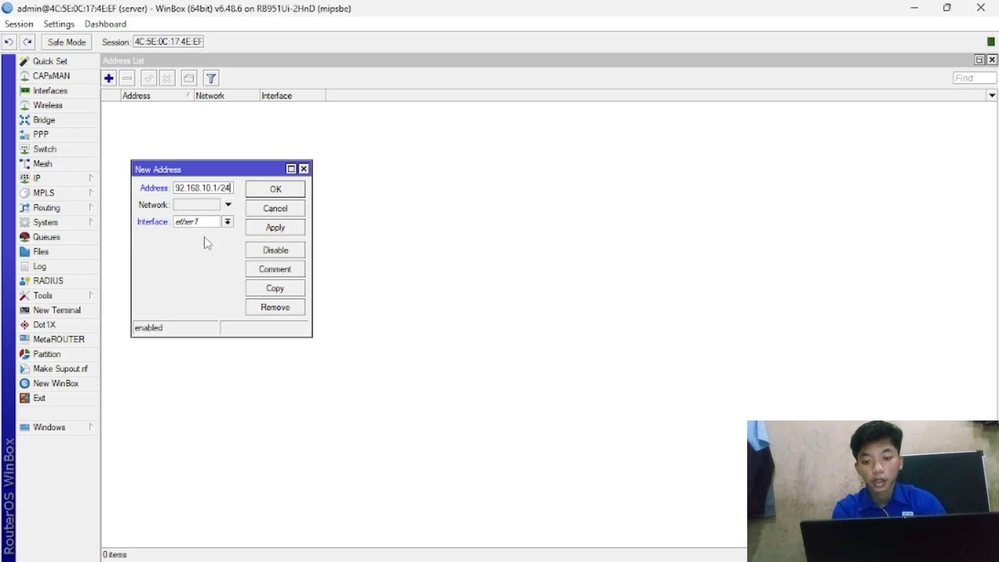
left_click(203, 219)
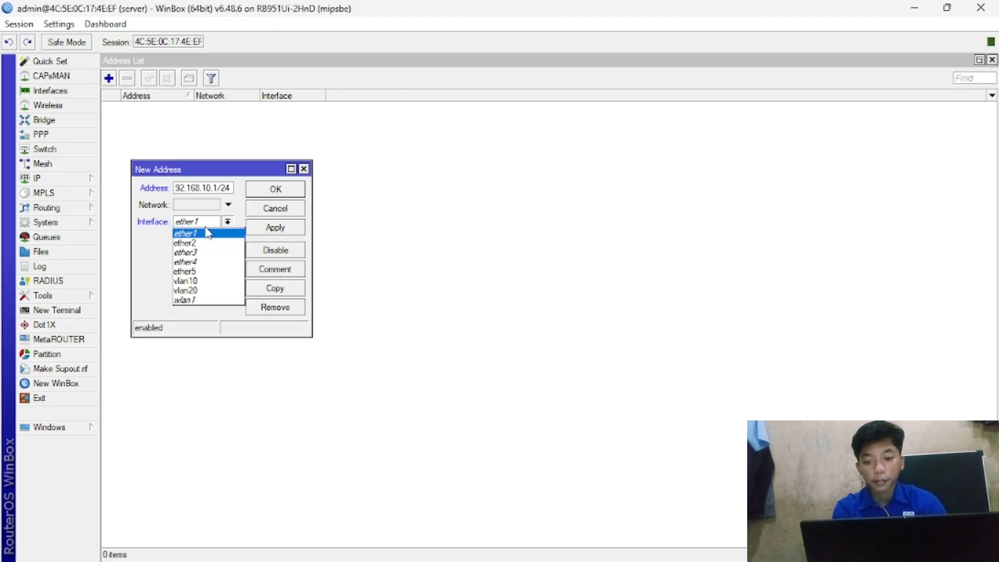
left_click(208, 282)
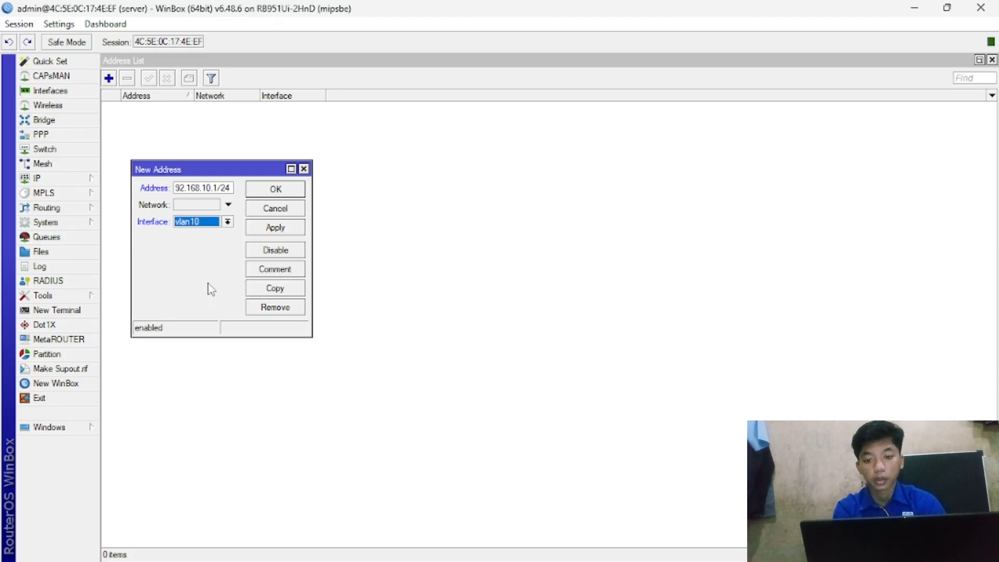
left_click(281, 190)
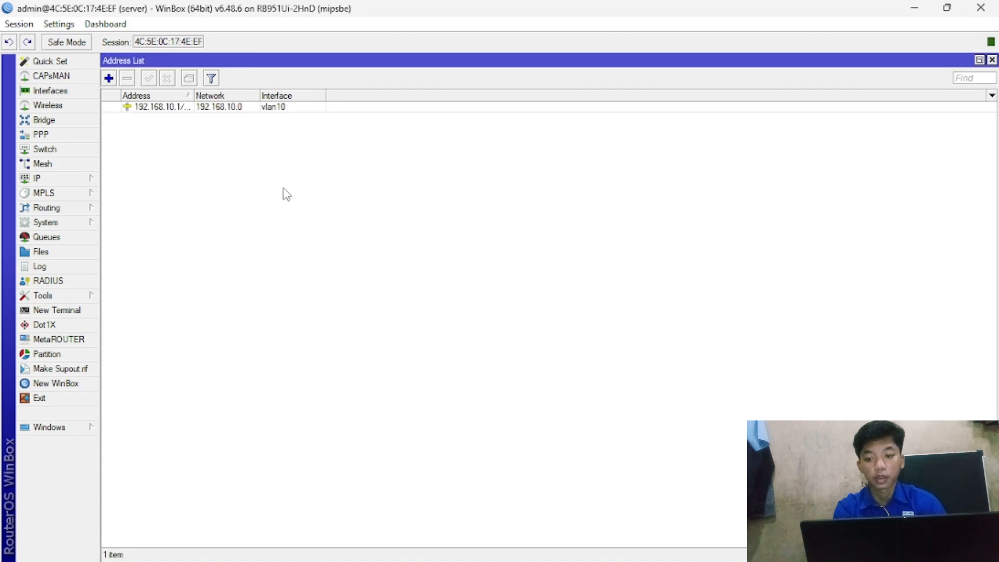
Assign the IP address 192.168.20.1/24 to the vlan20 interface
left_click(109, 78)
type("192.1")
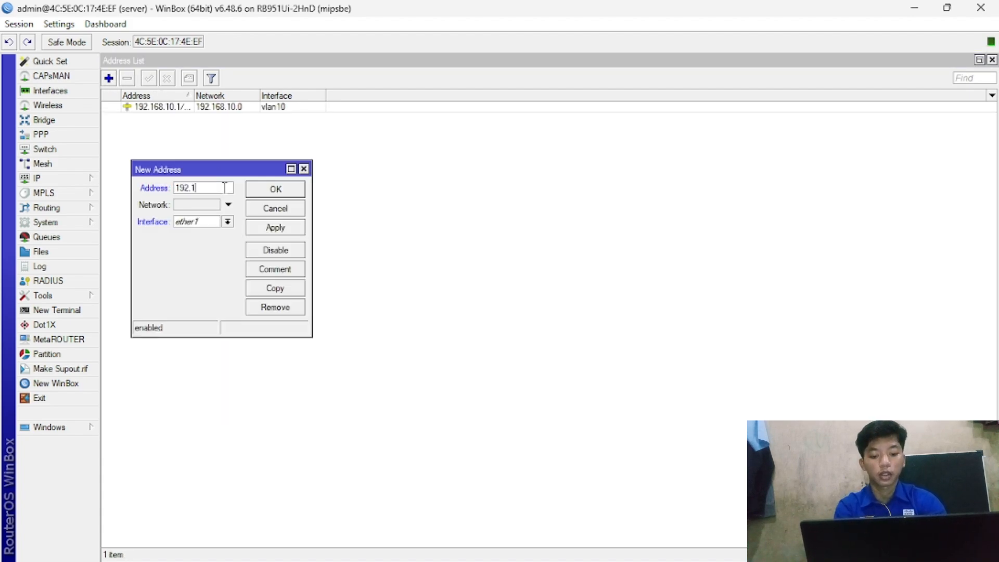
type("68.20.1/24")
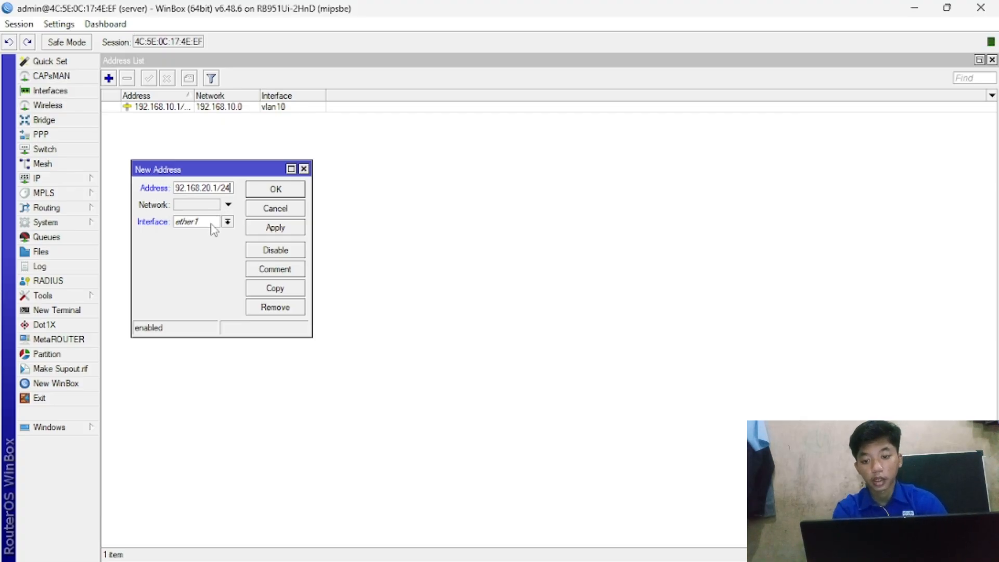
left_click(227, 221)
left_click(209, 281)
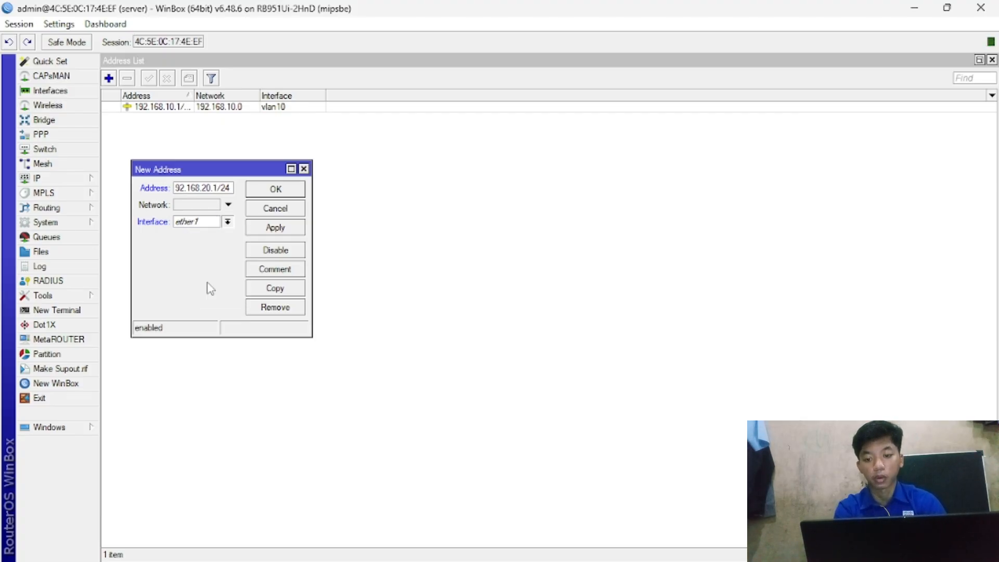
left_click(215, 224)
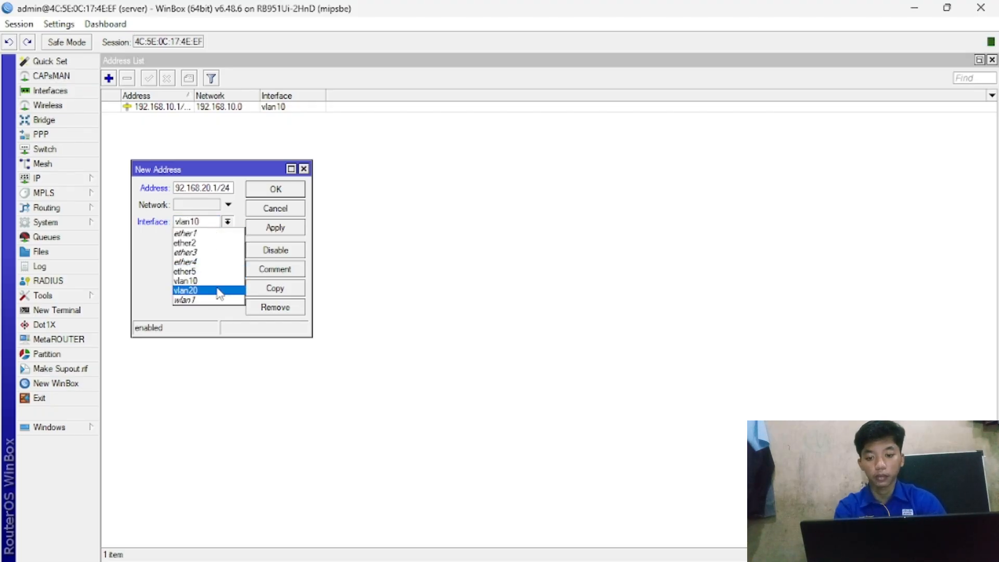
left_click(217, 290)
left_click(276, 188)
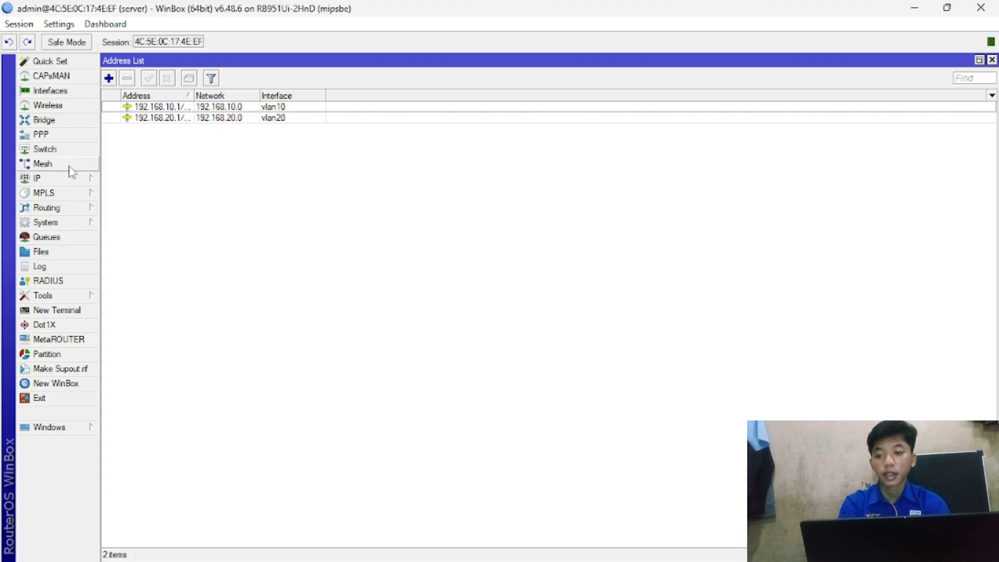
Set up a DHCP server on vlan10 for network 192.168.10.0/24 with gateway 192.168.10.1, accepting the remaining DHCP Setup defaults
left_click(75, 178)
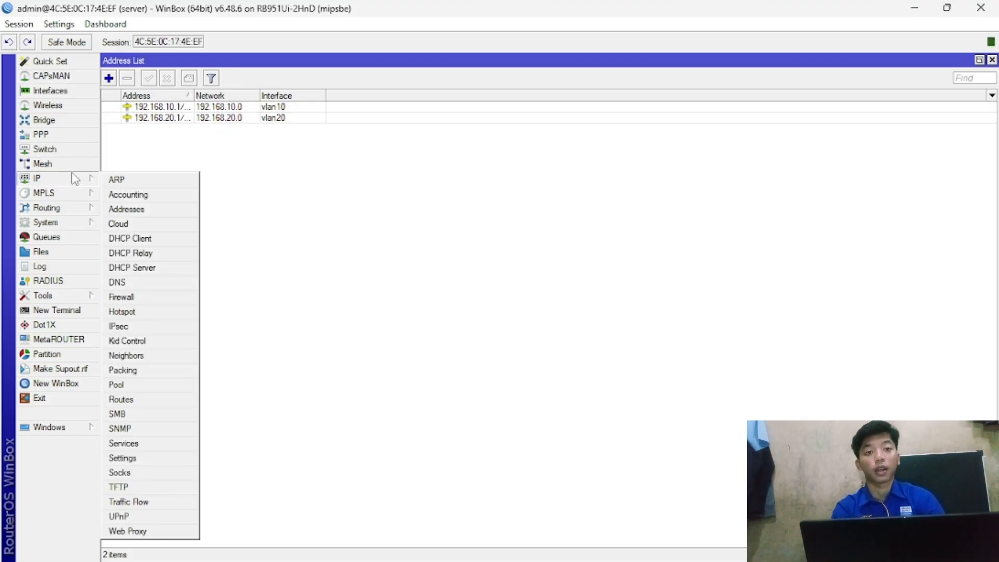
left_click(150, 268)
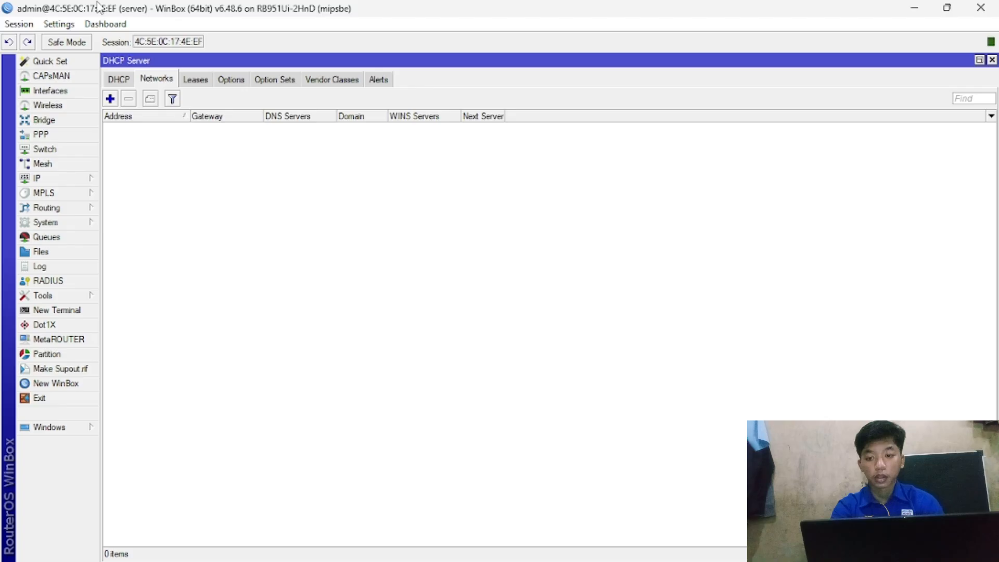
left_click(120, 79)
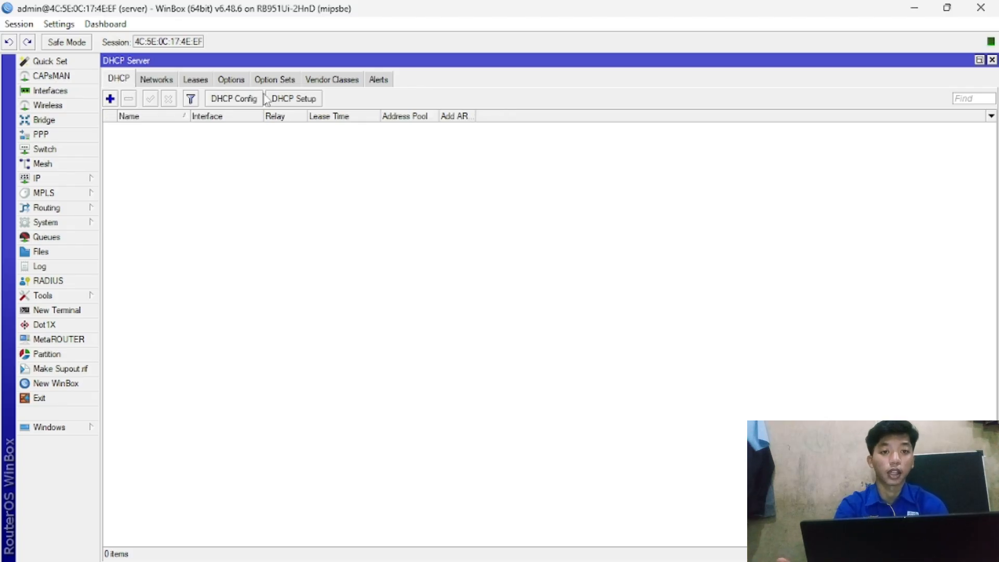
left_click(300, 104)
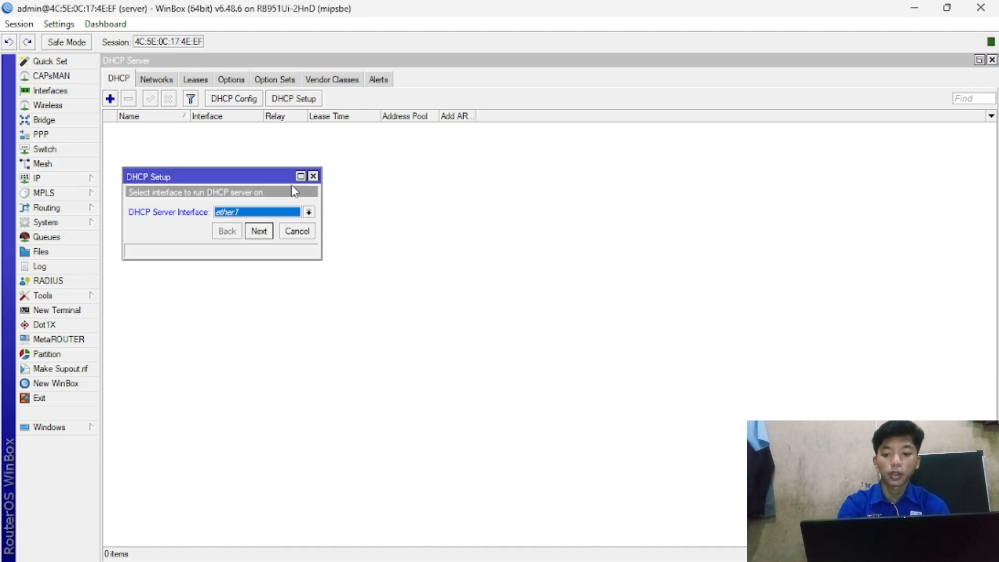
left_click(266, 213)
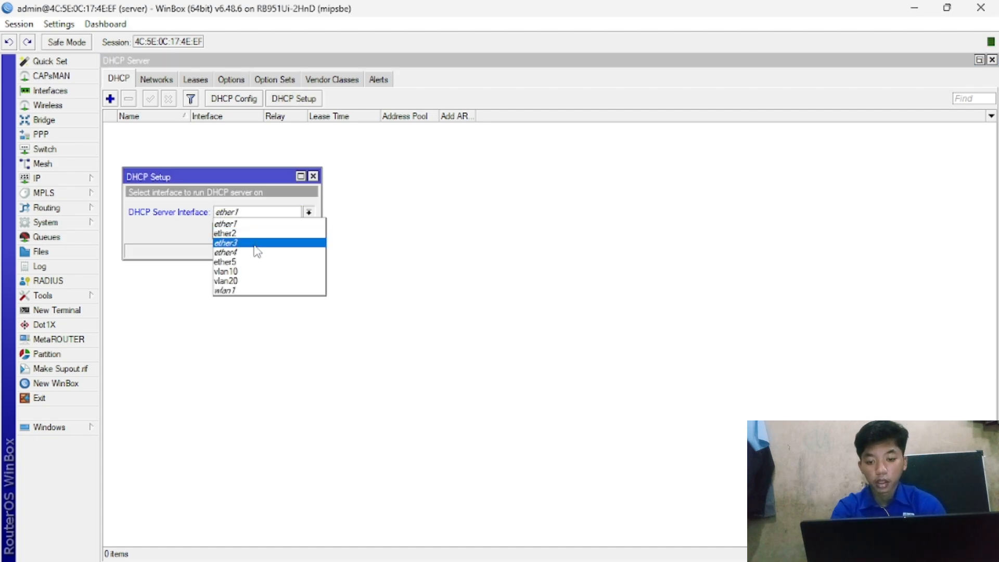
left_click(255, 271)
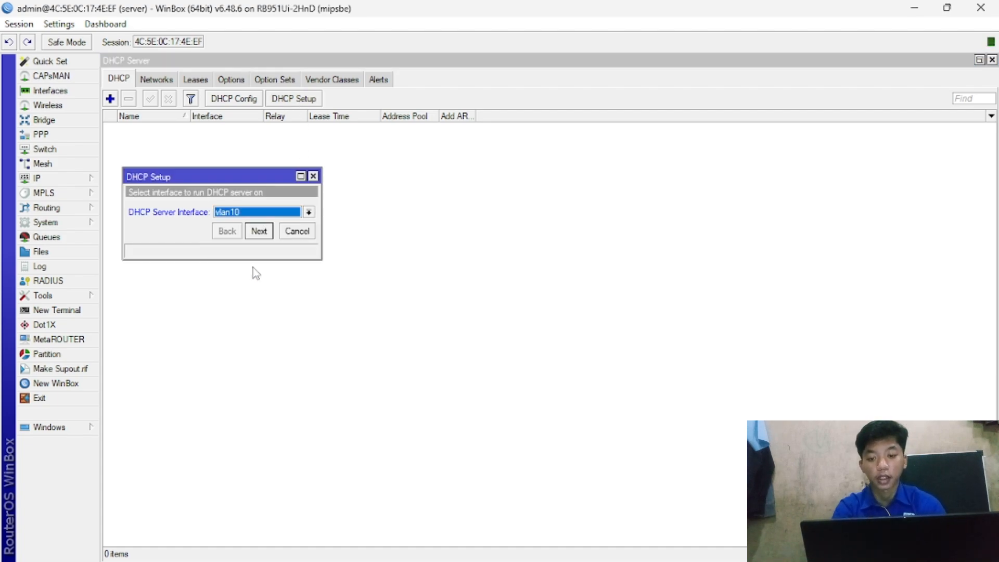
left_click(258, 231)
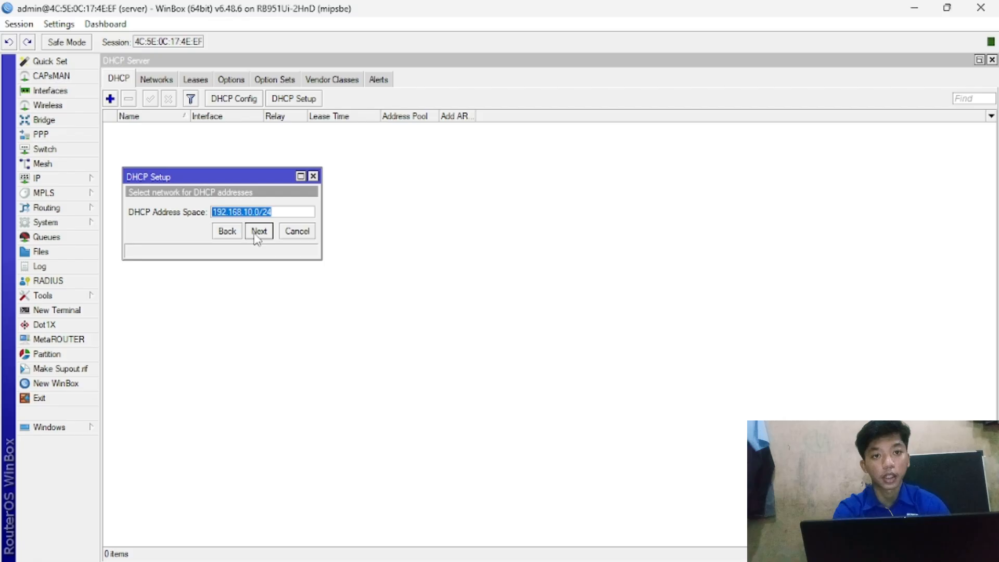
left_click(258, 231)
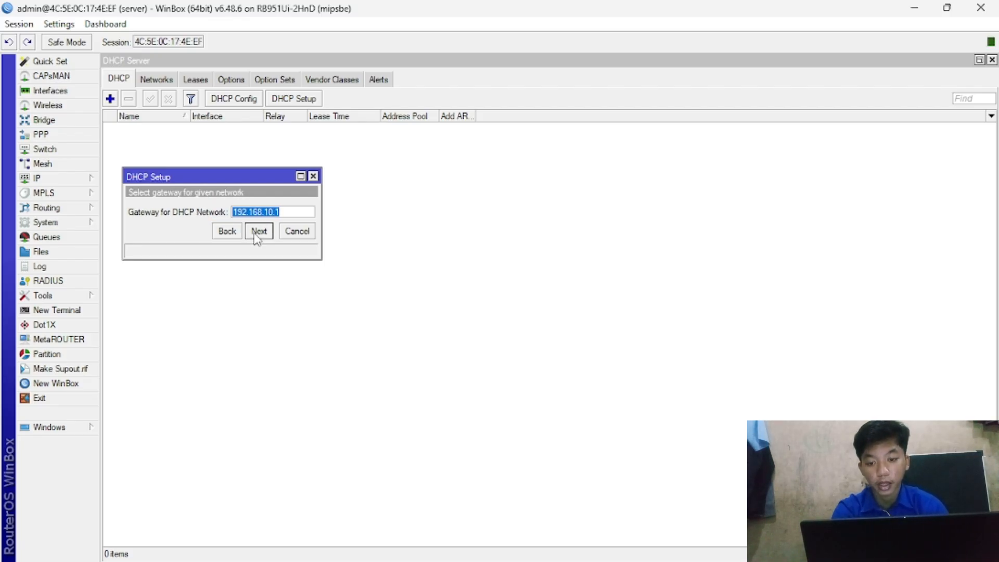
left_click(258, 231)
left_click(258, 231)
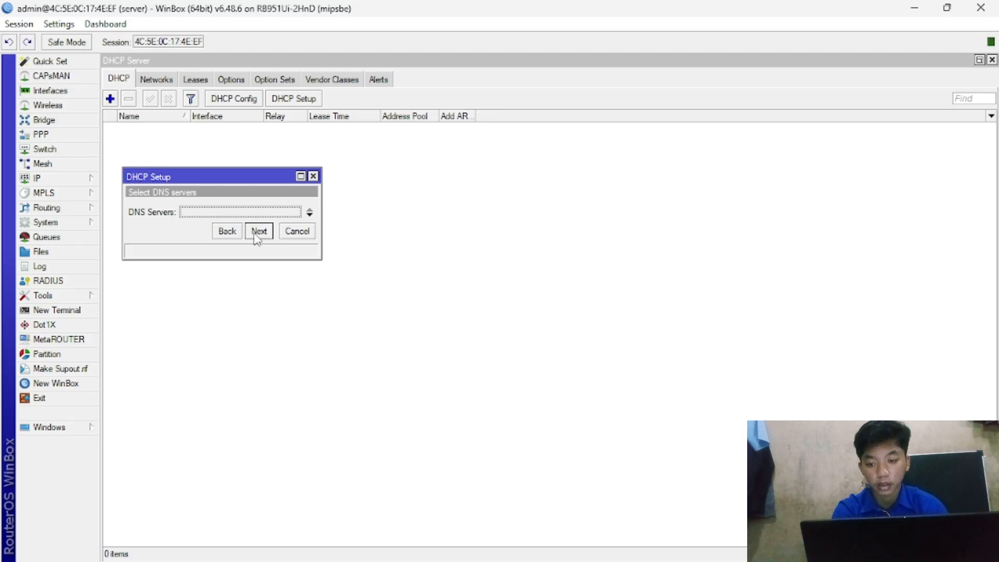
left_click(259, 231)
left_click(259, 231)
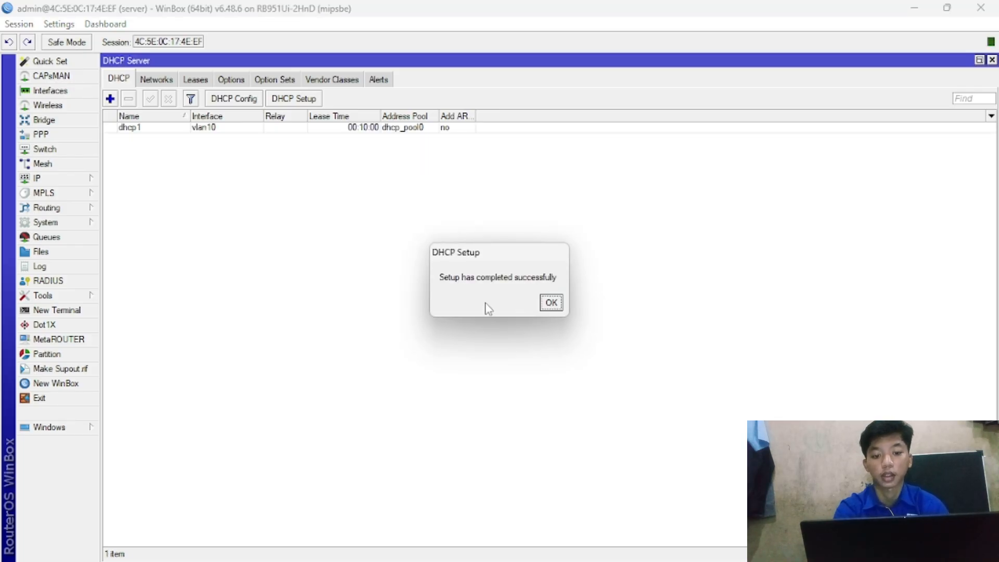
left_click(550, 302)
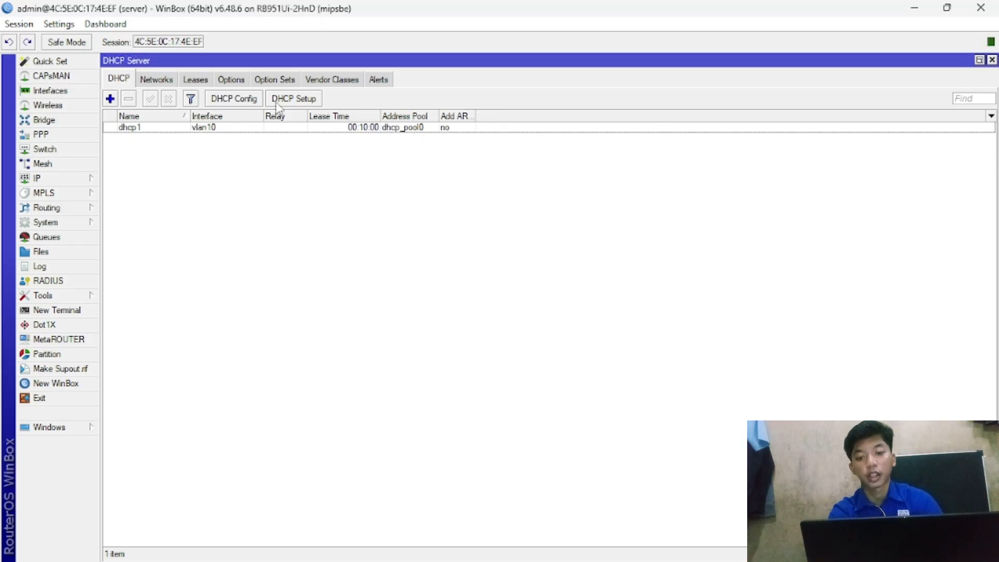
Set up a second DHCP server on vlan20, keeping the suggested network, gateway, address pool and 00:10:00 lease time
left_click(292, 101)
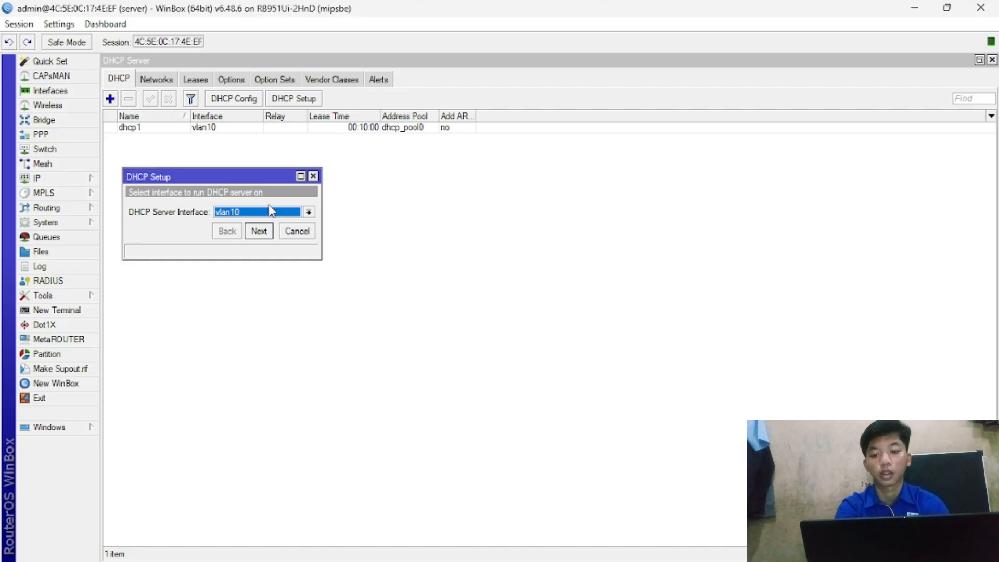
left_click(270, 211)
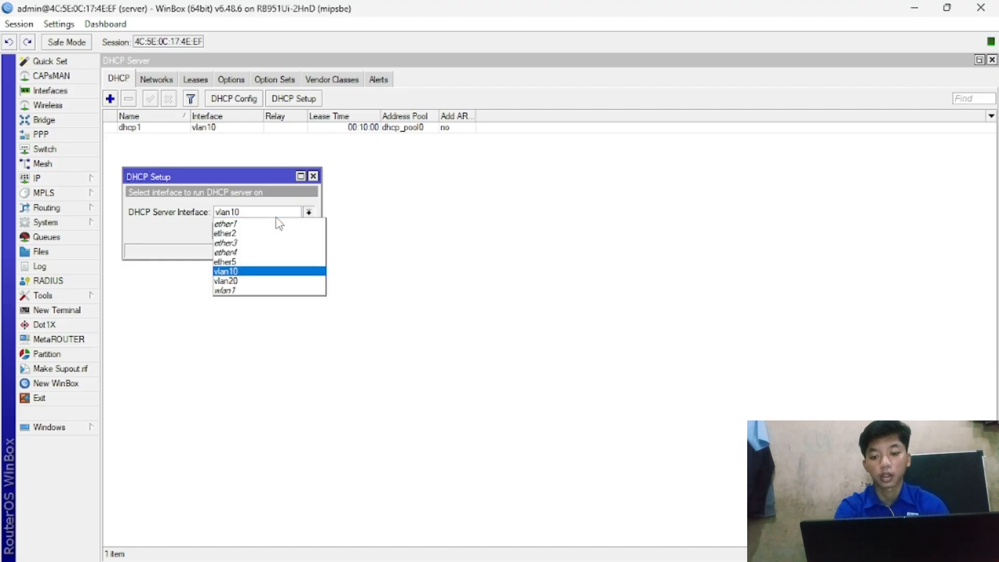
left_click(275, 279)
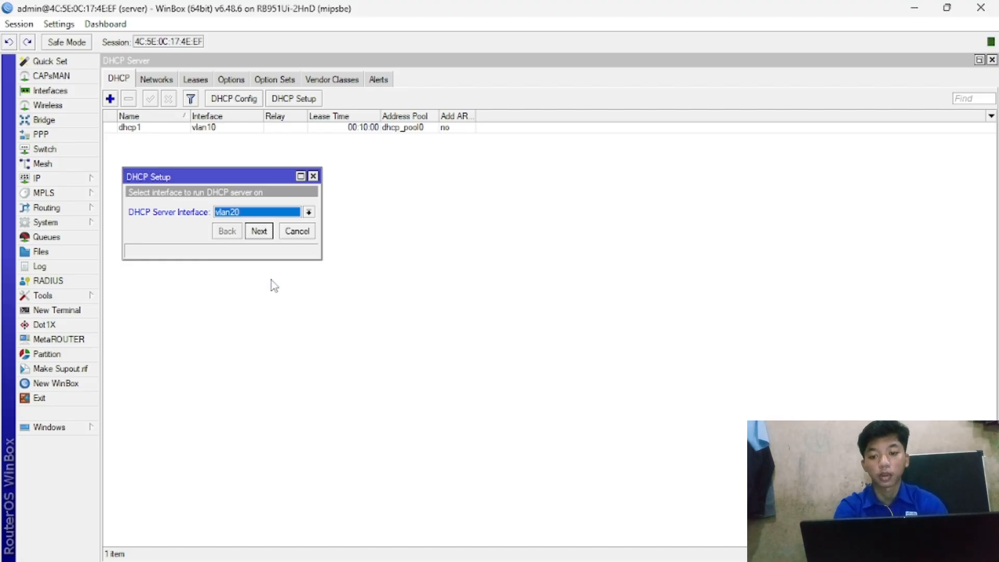
left_click(262, 236)
left_click(259, 231)
left_click(259, 231)
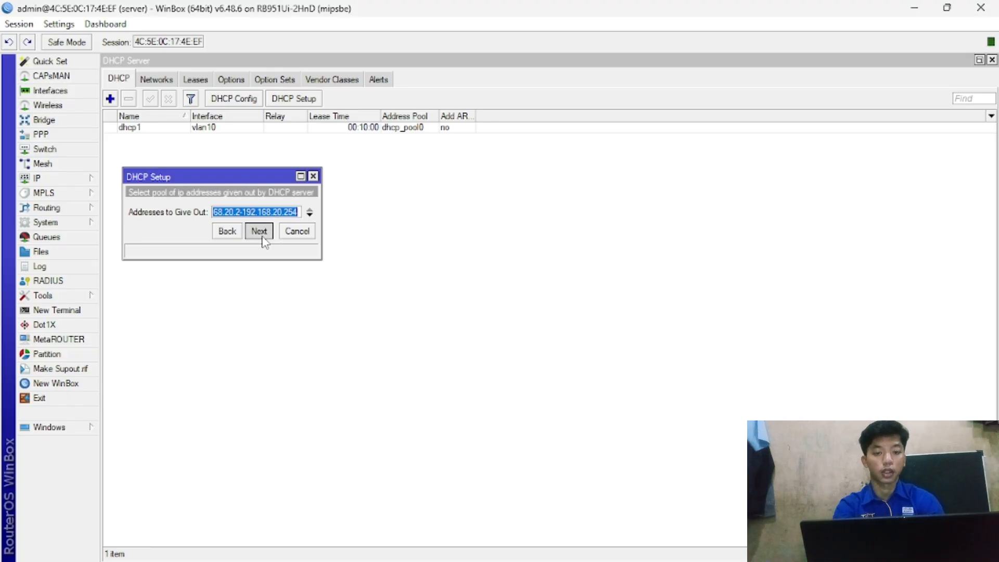
left_click(259, 231)
left_click(263, 237)
left_click(263, 237)
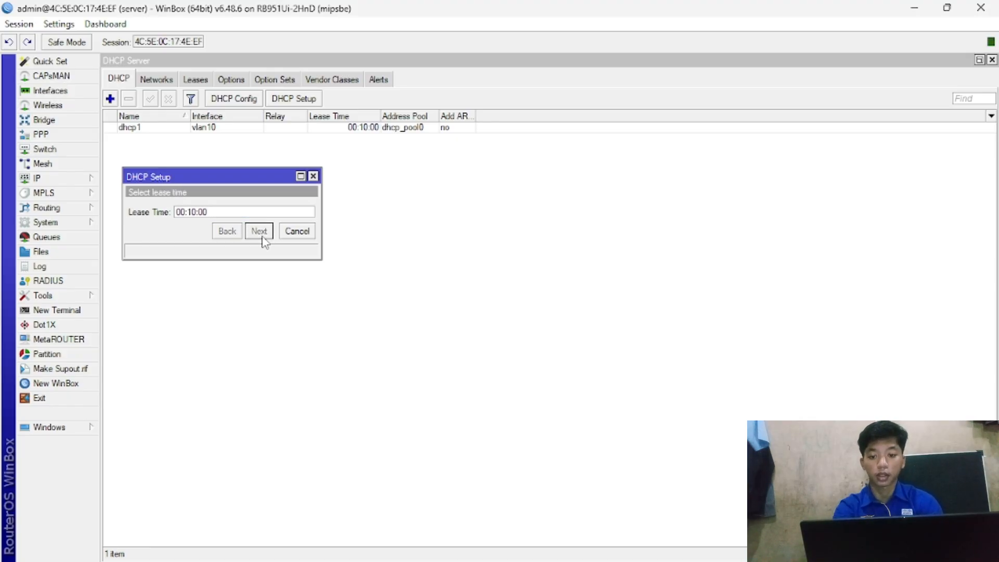
left_click(551, 303)
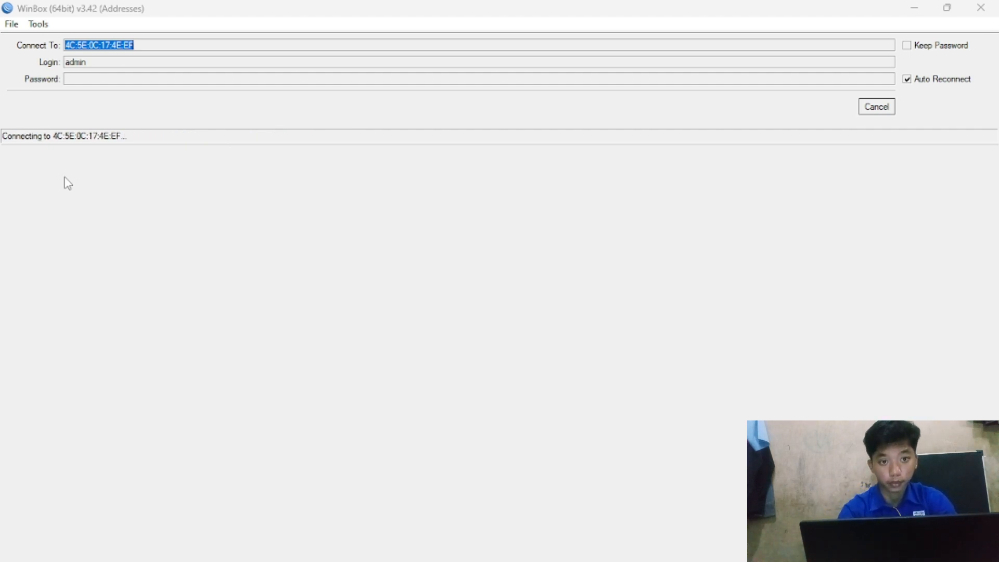
Cancel the automatic reconnection to the server router and minimize the WinBox window to reach the desktop
mouse_move(214, 560)
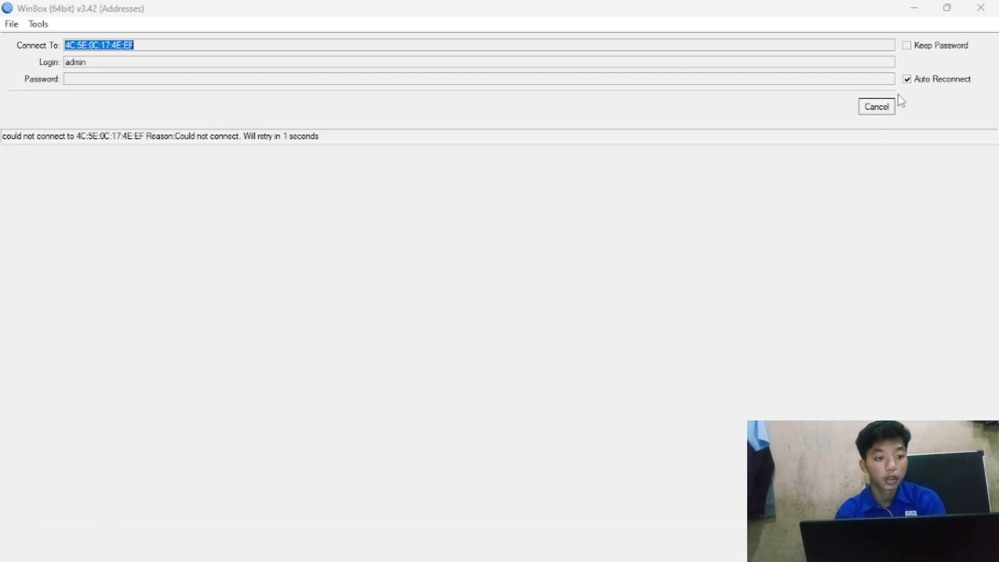
left_click(874, 108)
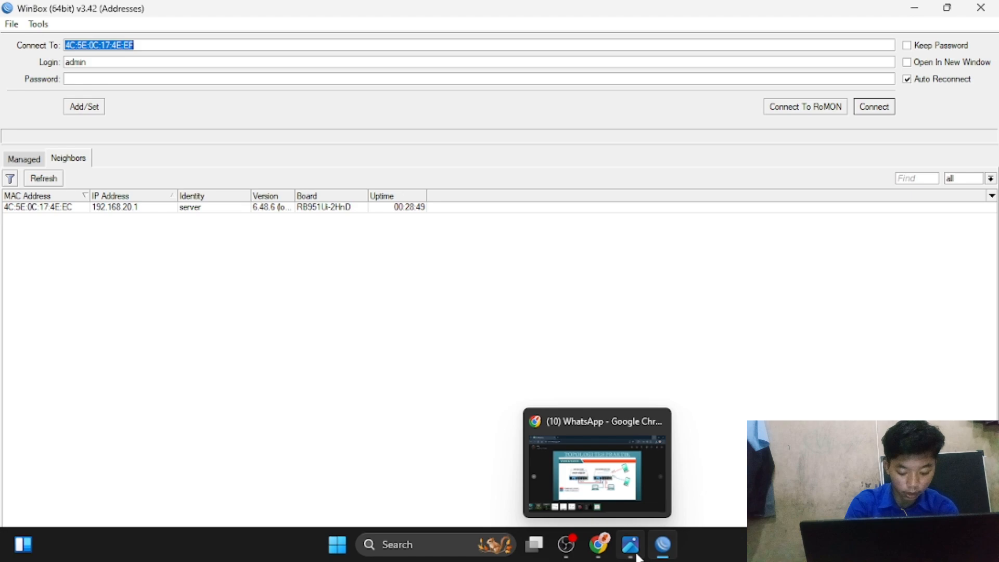
mouse_move(636, 550)
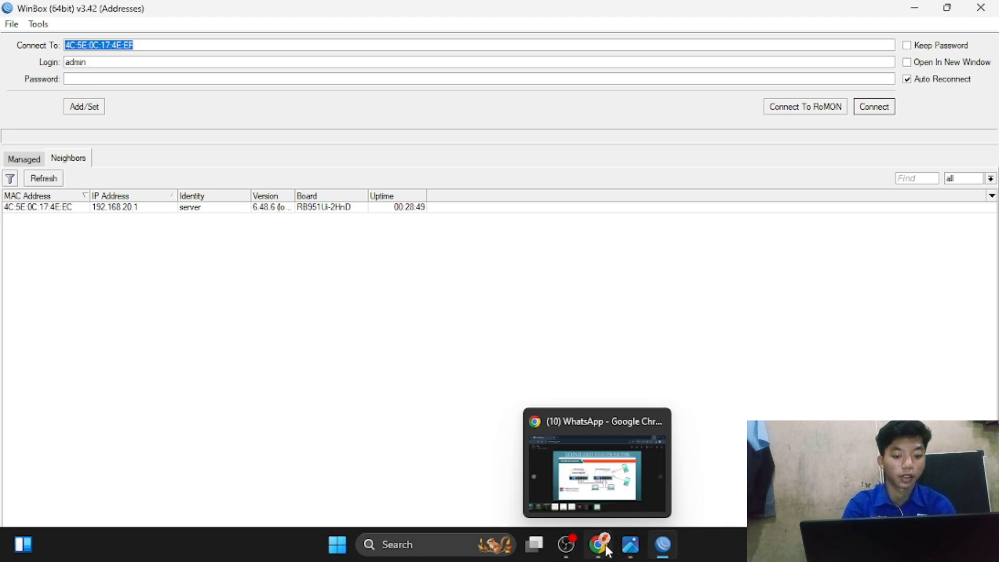
left_click(916, 7)
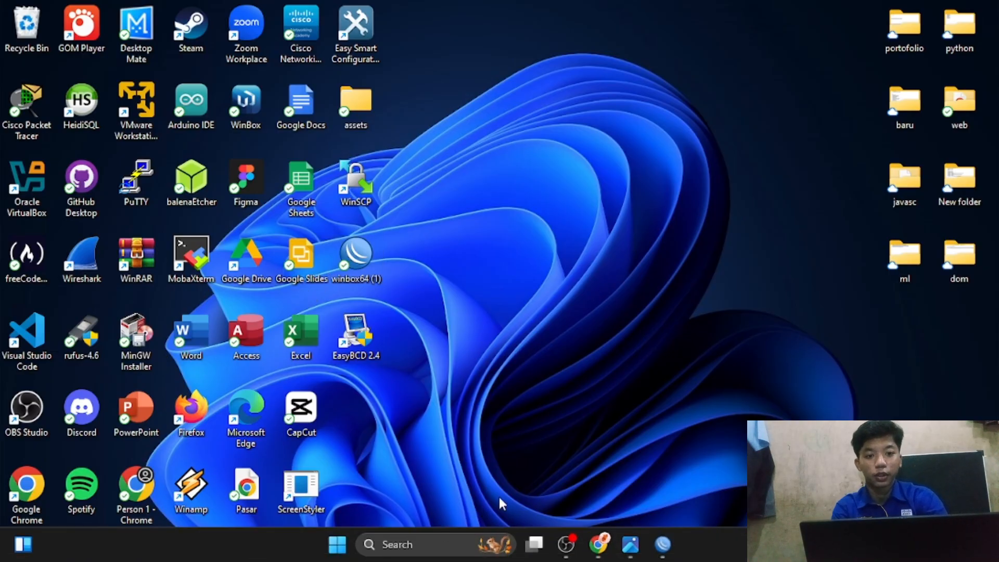
Run ipconfig in a Windows Command Prompt and check the Ethernet adapter's IPv4 address and default gateway
key("super+r")
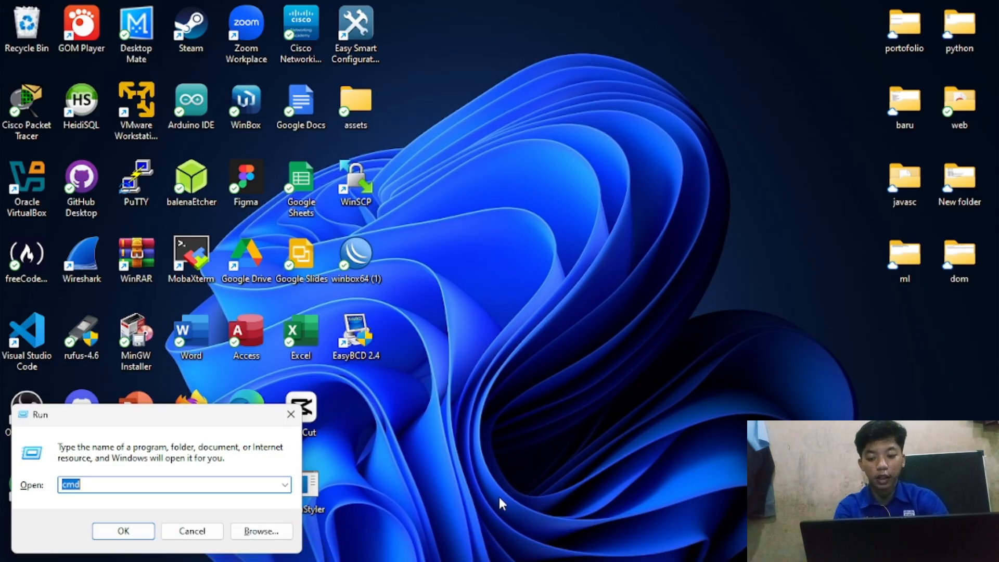
key("Return")
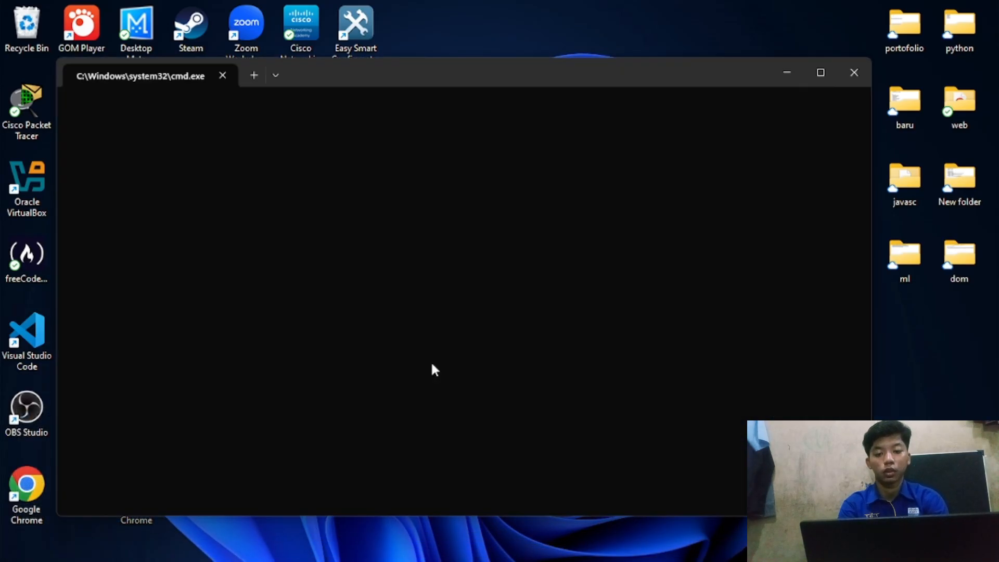
type("ip")
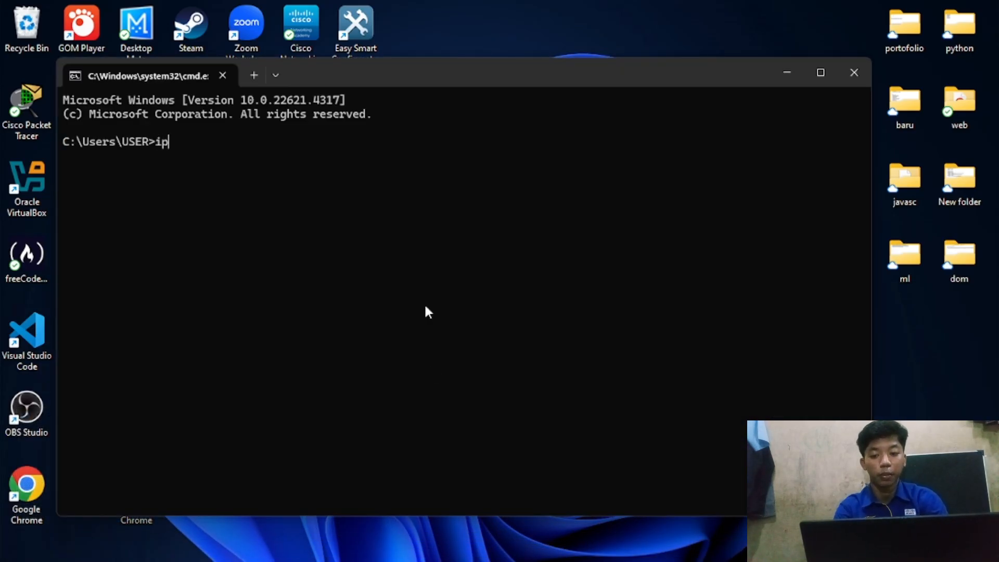
type("ci")
key("BackSpace")
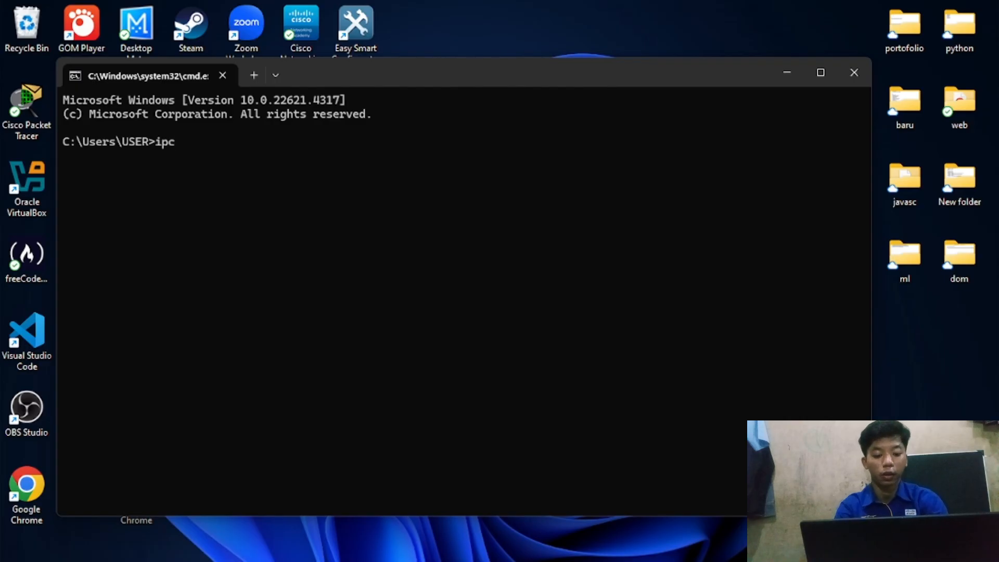
type("onfi")
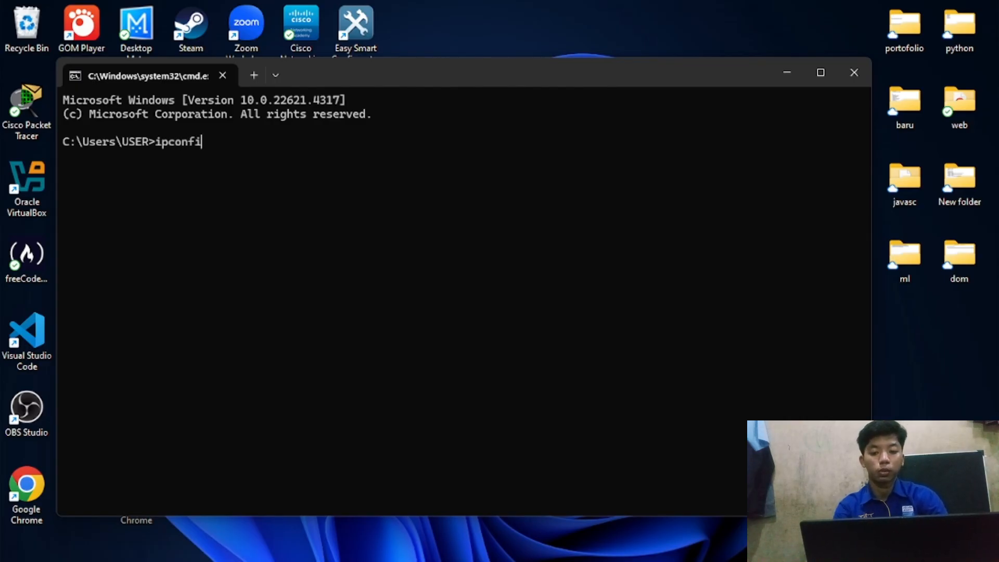
type("g")
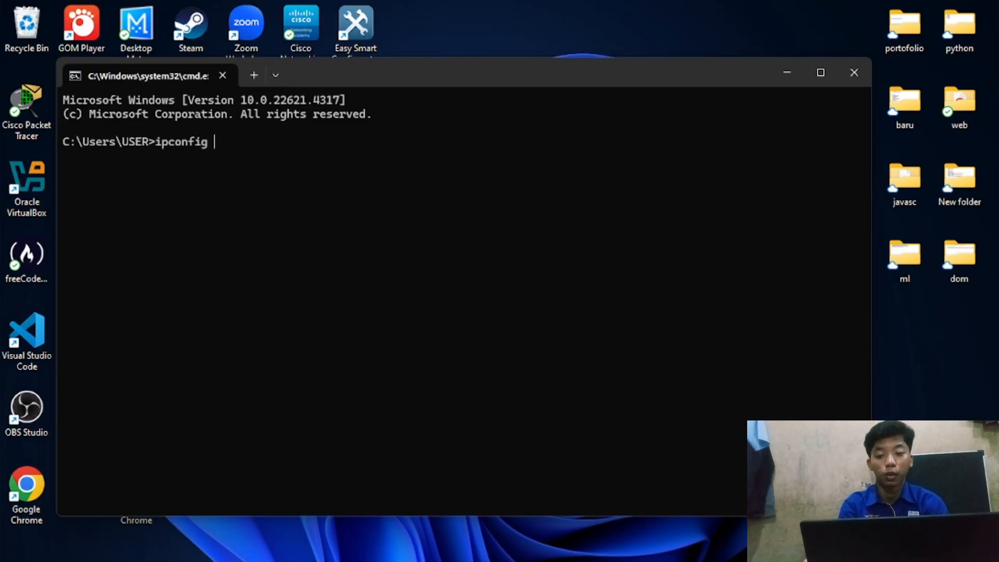
key("Return")
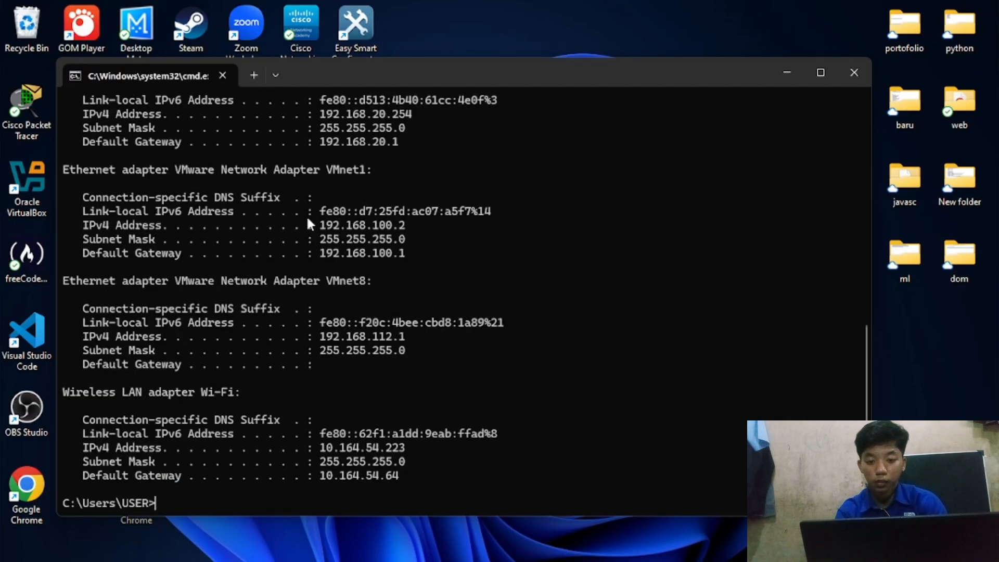
scroll(307, 224, "up", 3)
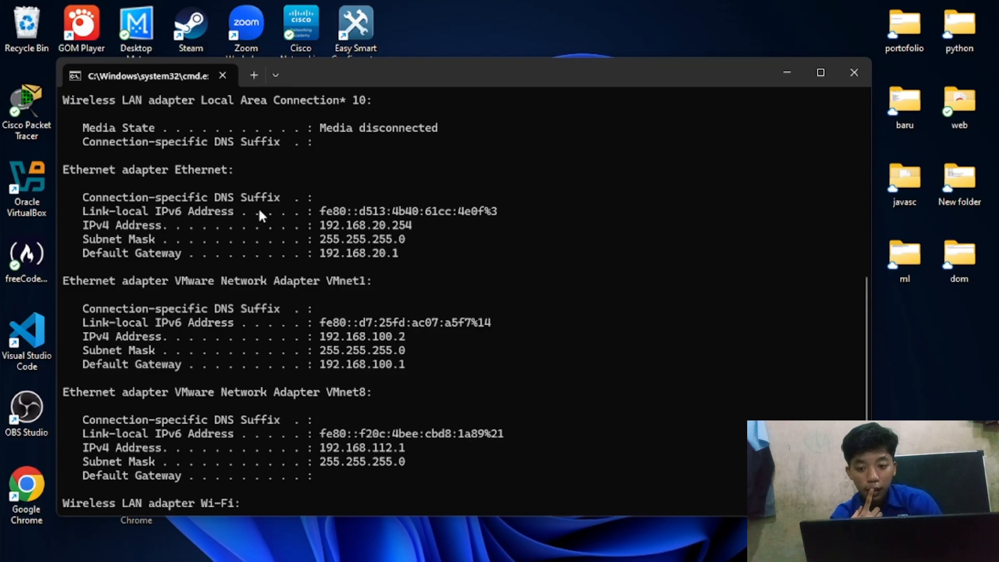
scroll(167, 201, "down", 2)
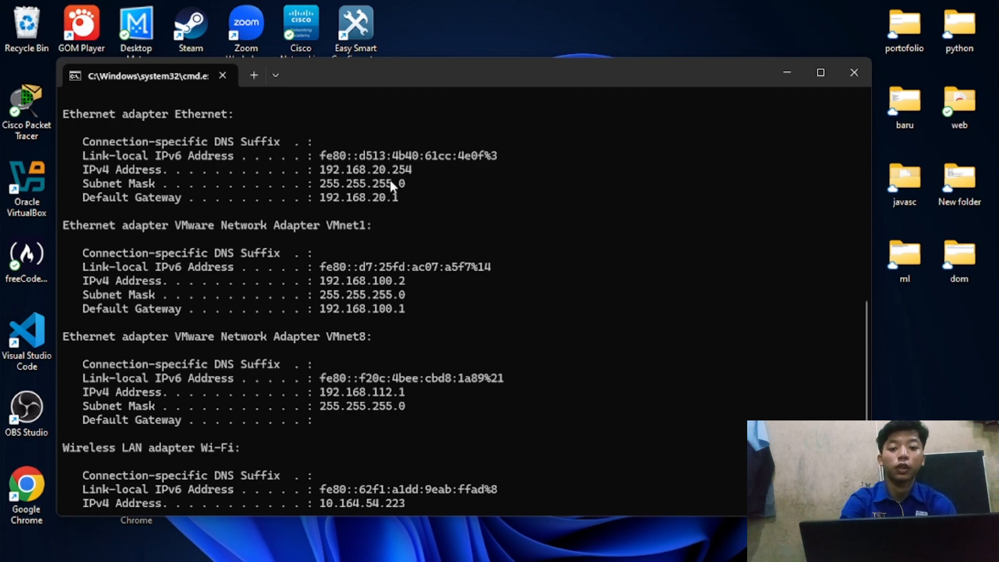
scroll(425, 182, "down", 1)
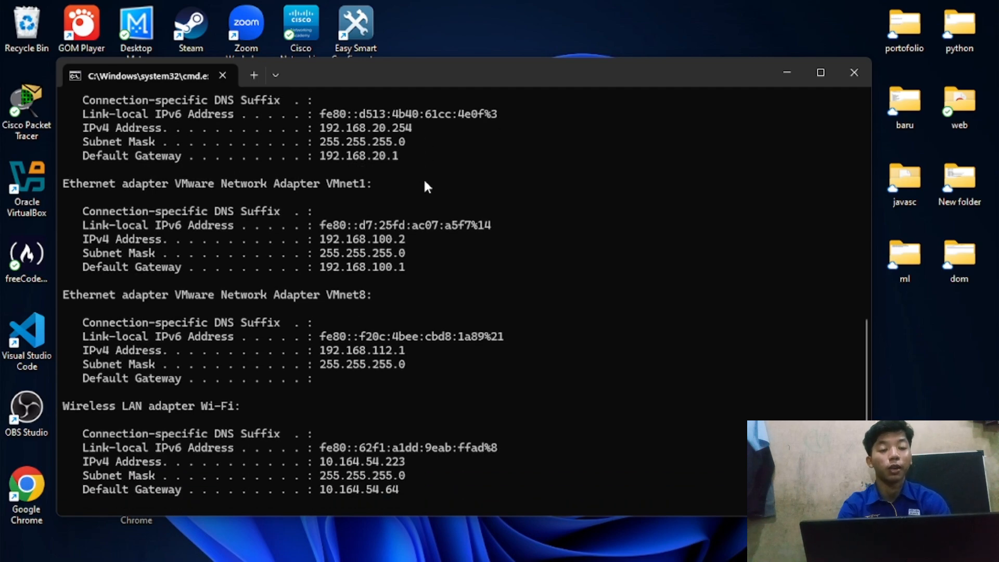
scroll(425, 182, "up", 1)
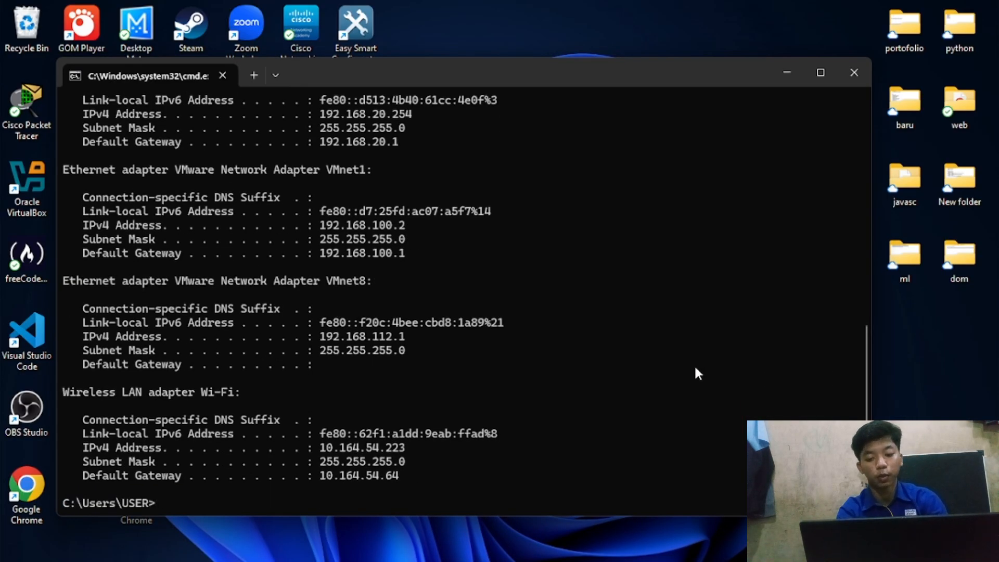
Run ipconfig again and check which VLAN subnet the Ethernet adapter's address and gateway now belong to
scroll(695, 368, "up", 1)
scroll(695, 368, "down", 1)
key("Up")
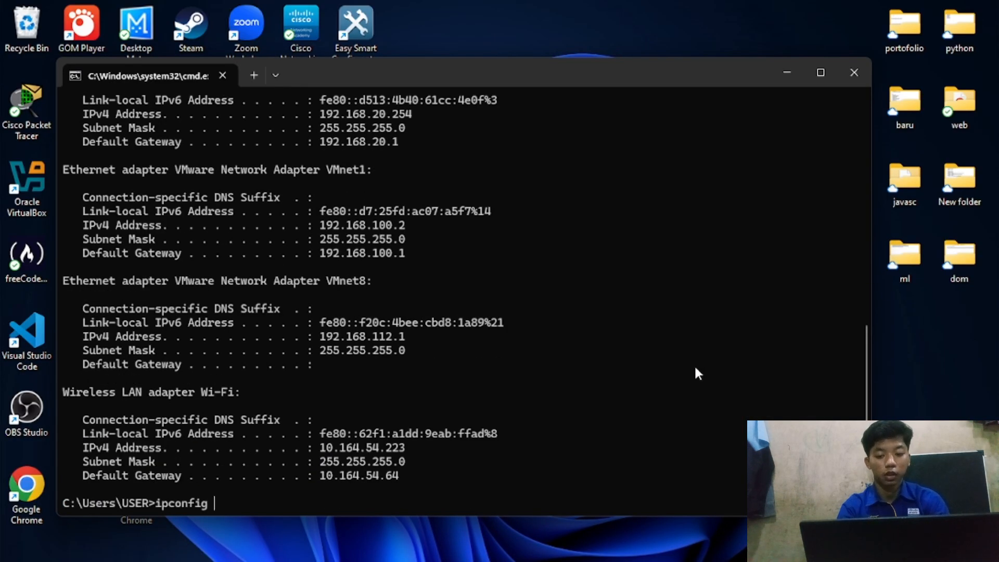
key("Return")
scroll(604, 320, "up", 4)
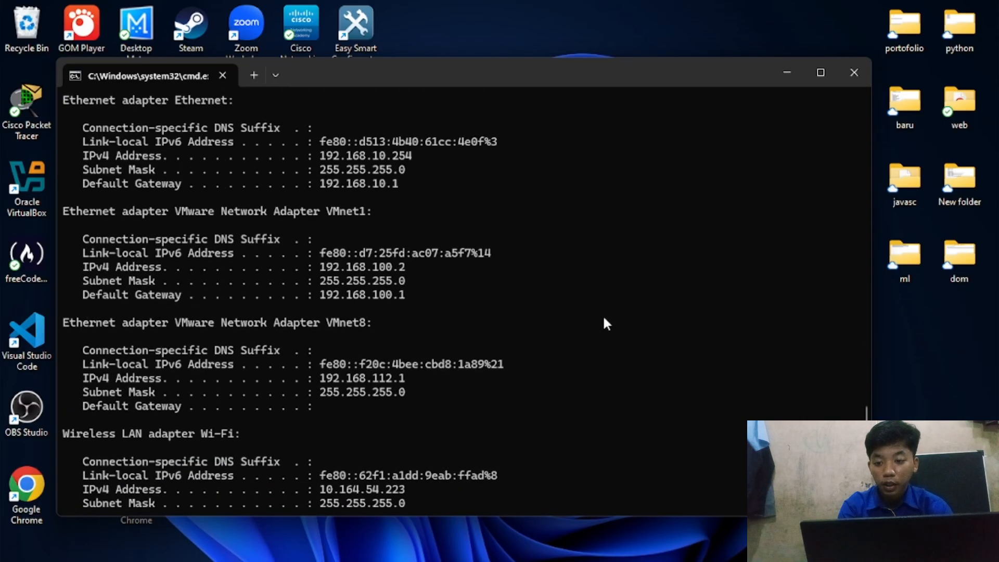
scroll(603, 318, "down", 1)
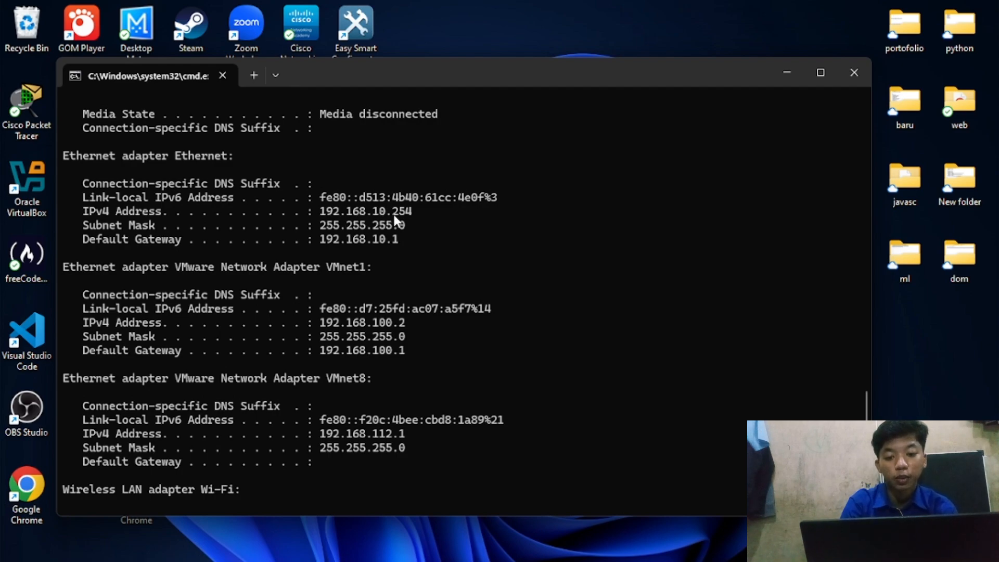
Connect the PC's Wi-Fi to the open vwlan10 network in place of the current hotspot
mouse_move(598, 561)
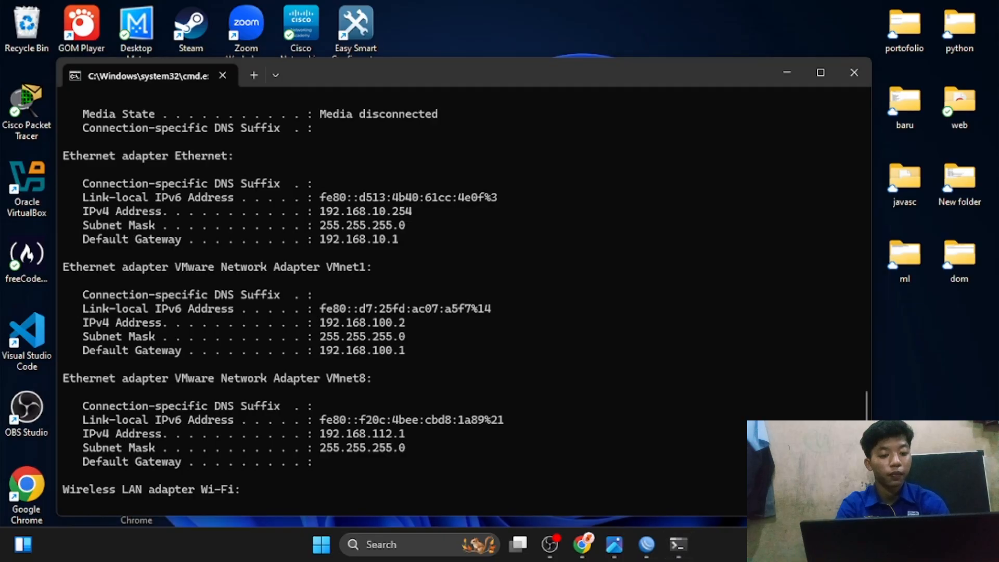
left_click(895, 545)
left_click(808, 266)
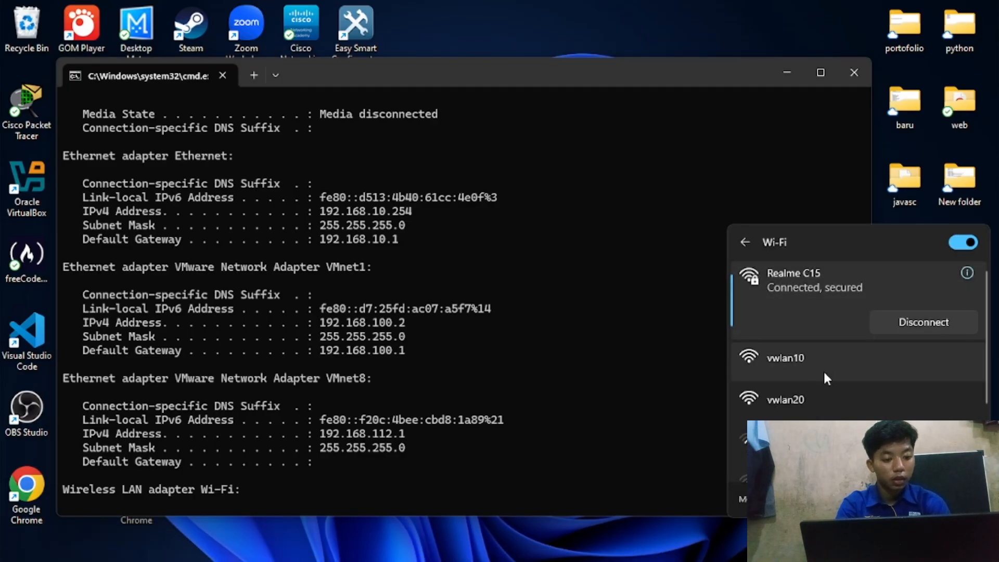
left_click(823, 370)
left_click(923, 416)
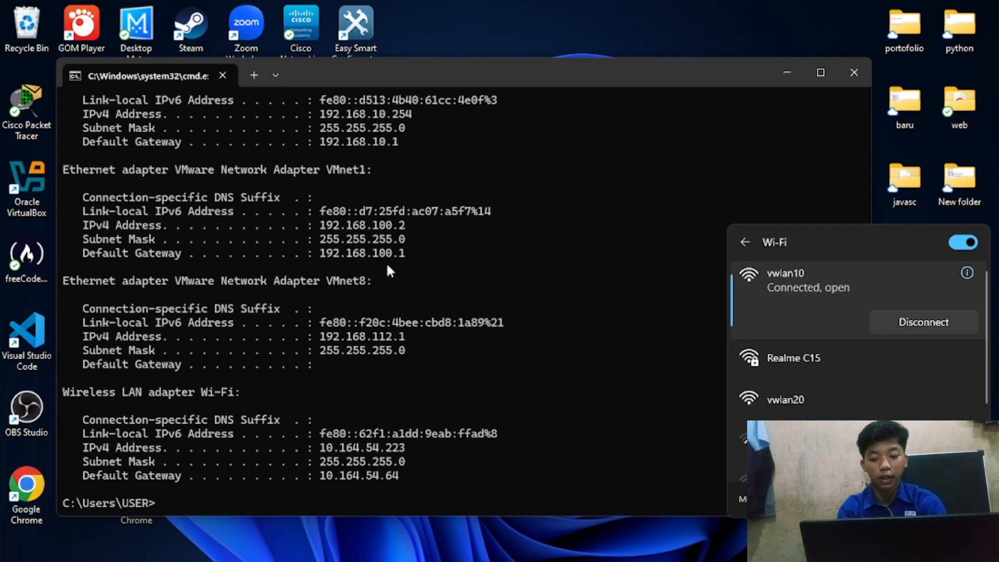
Run ipconfig in the Command Prompt and check the Wi-Fi adapter's IPv4 address and default gateway
left_click(364, 353)
type("ipconfig")
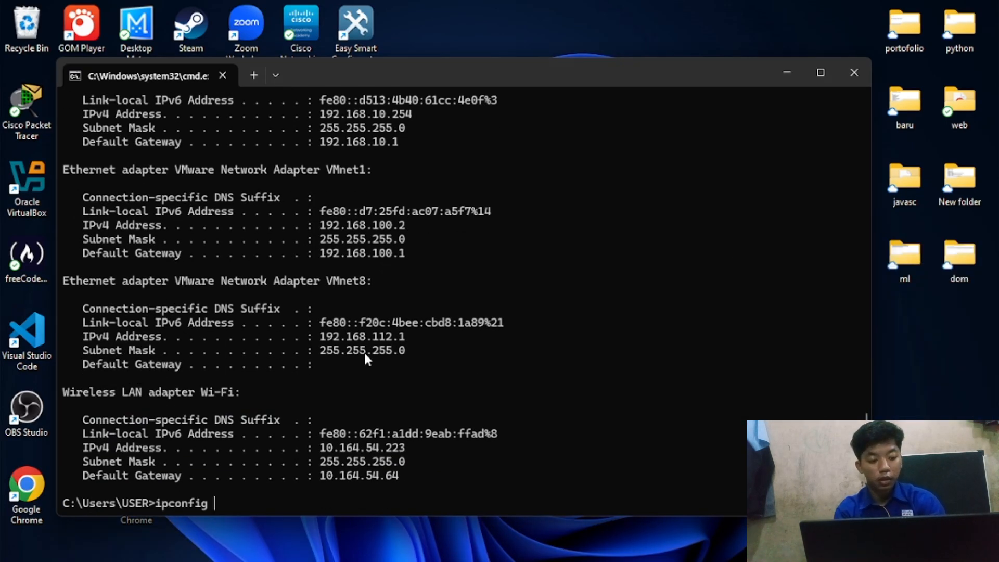
key("Return")
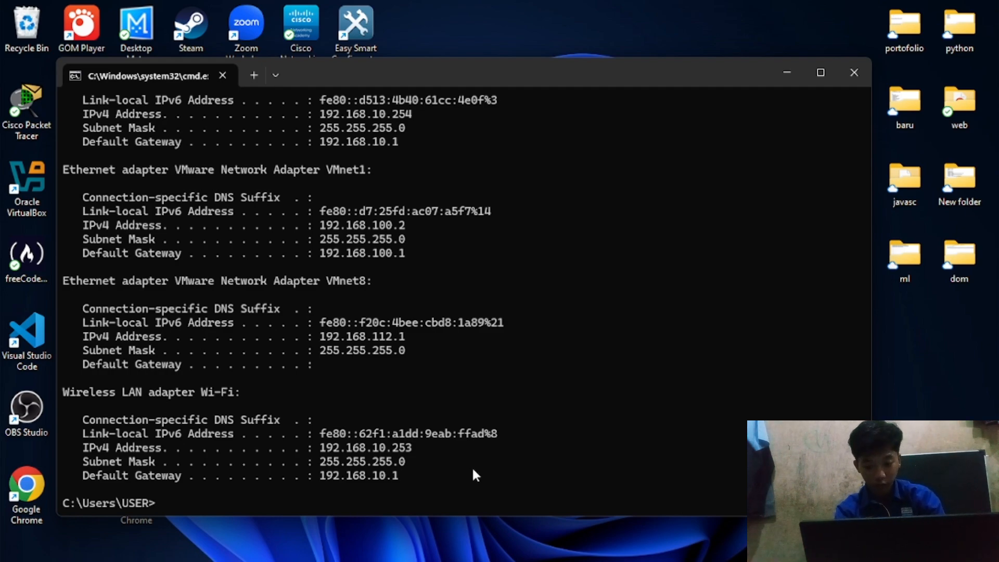
Ping 192.168.20.253 to test connectivity from the VLAN 10 wireless network to a device on VLAN 20
type("ping ")
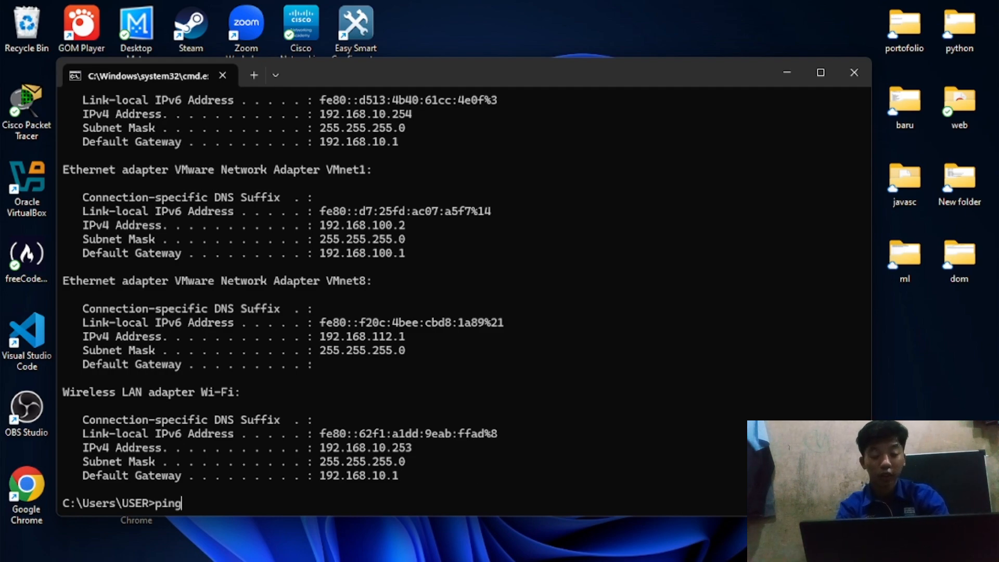
type("192")
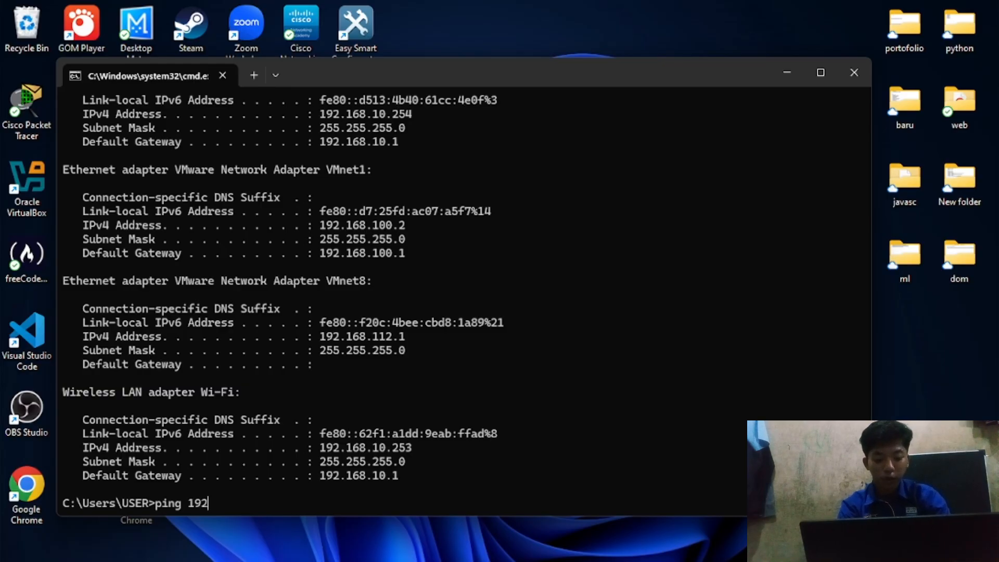
type(".16820")
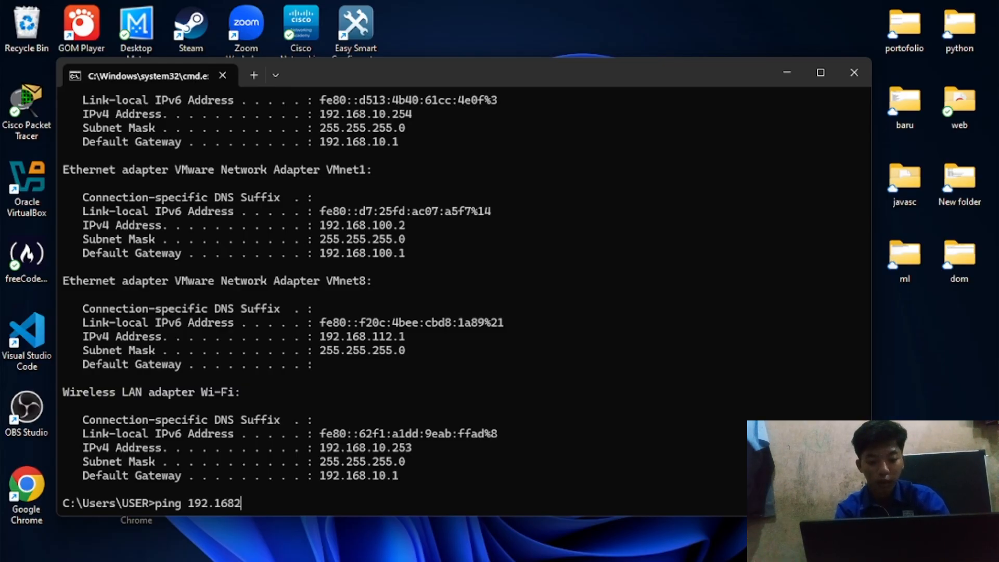
key("BackSpace")
key("BackSpace")
type(".20.")
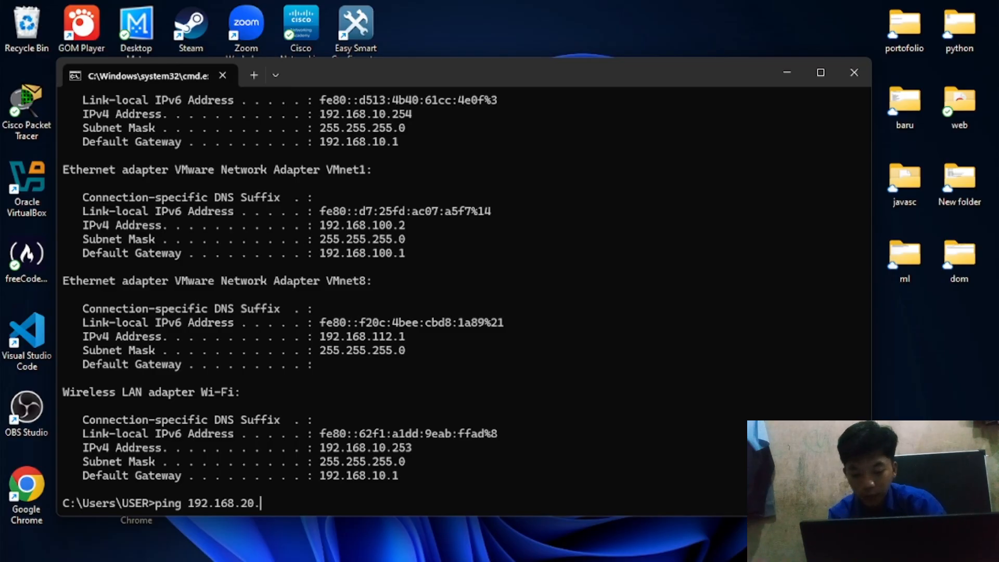
type("253")
key("Return")
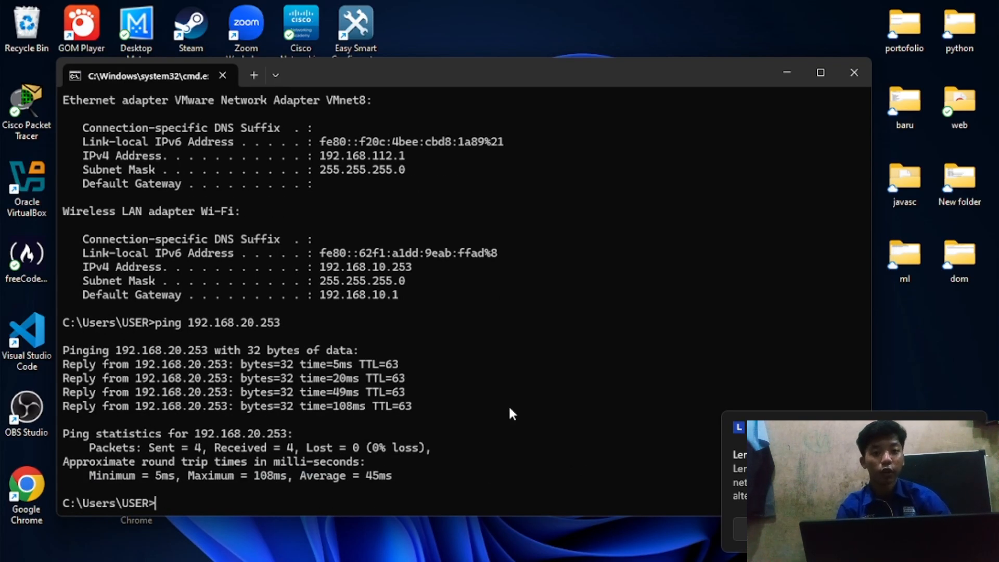
mouse_move(629, 550)
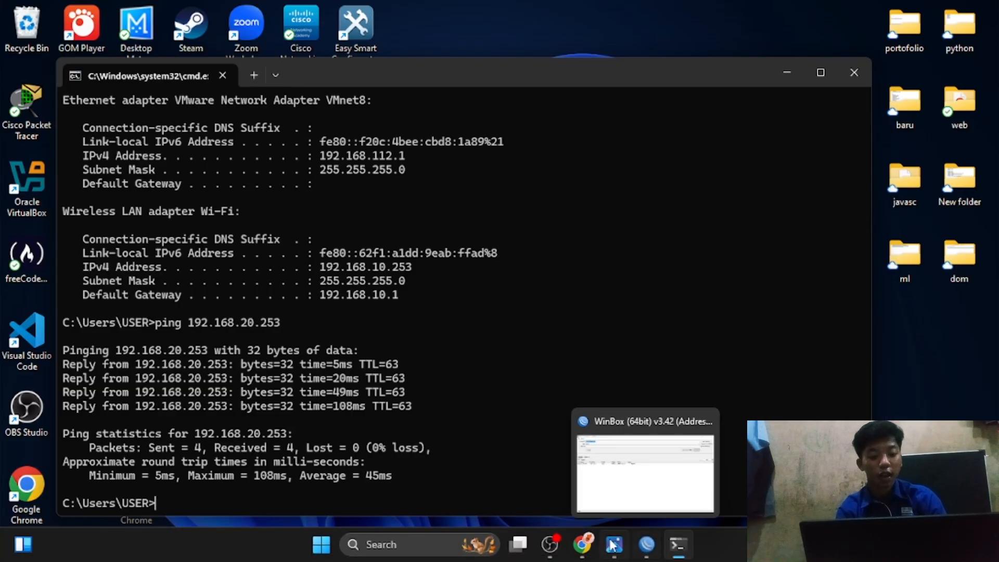
left_click(549, 544)
left_click(551, 544)
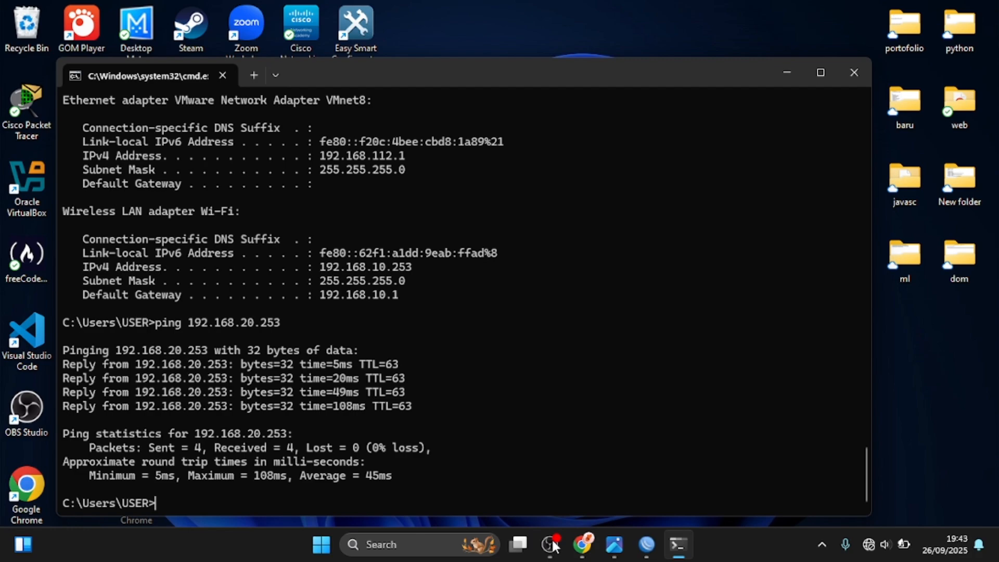
left_click(551, 546)
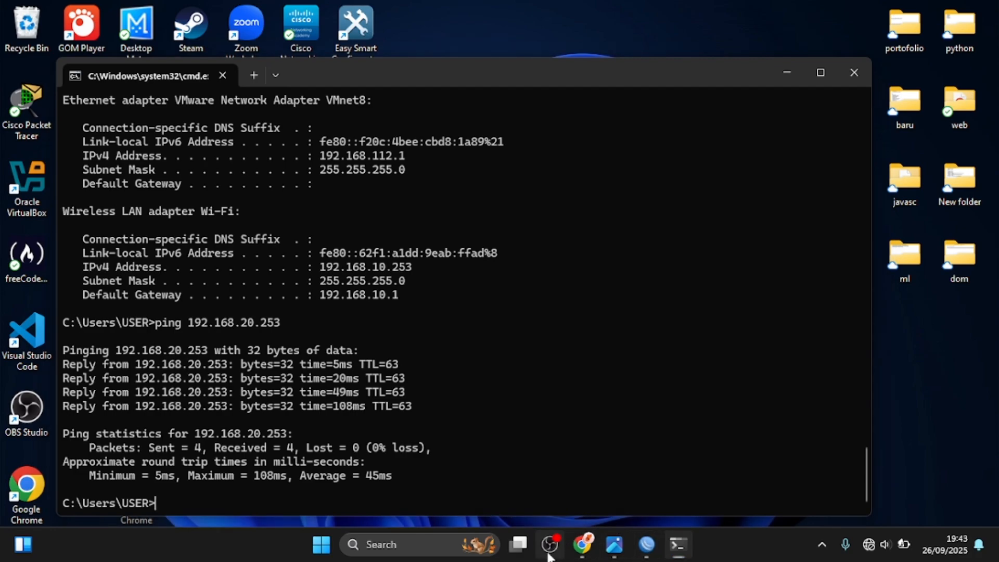